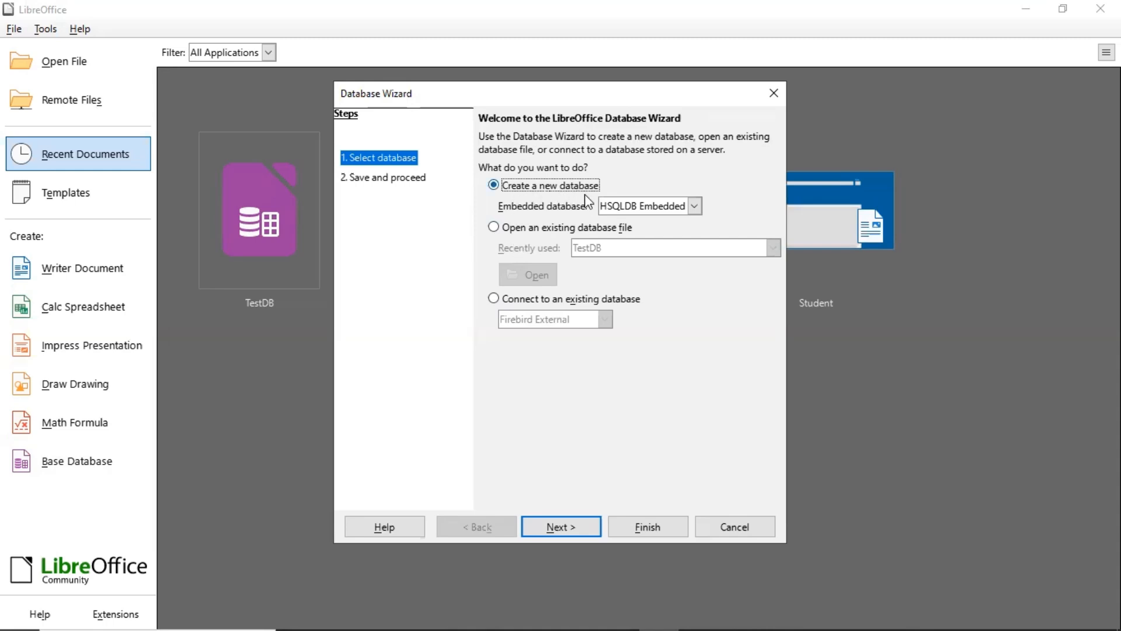
Create a new embedded HSQLDB database, registered and opened for editing, and save it in Documents as SchoolDB.
{"action": "left_click", "coordinate": [560, 526]}
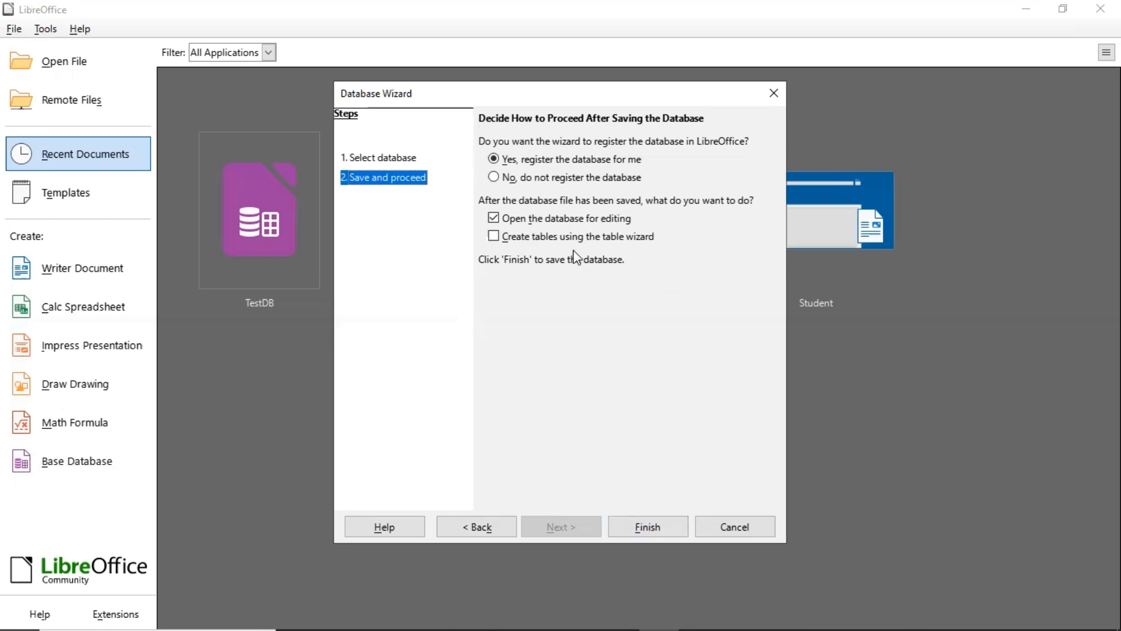
{"action": "left_click", "coordinate": [646, 527]}
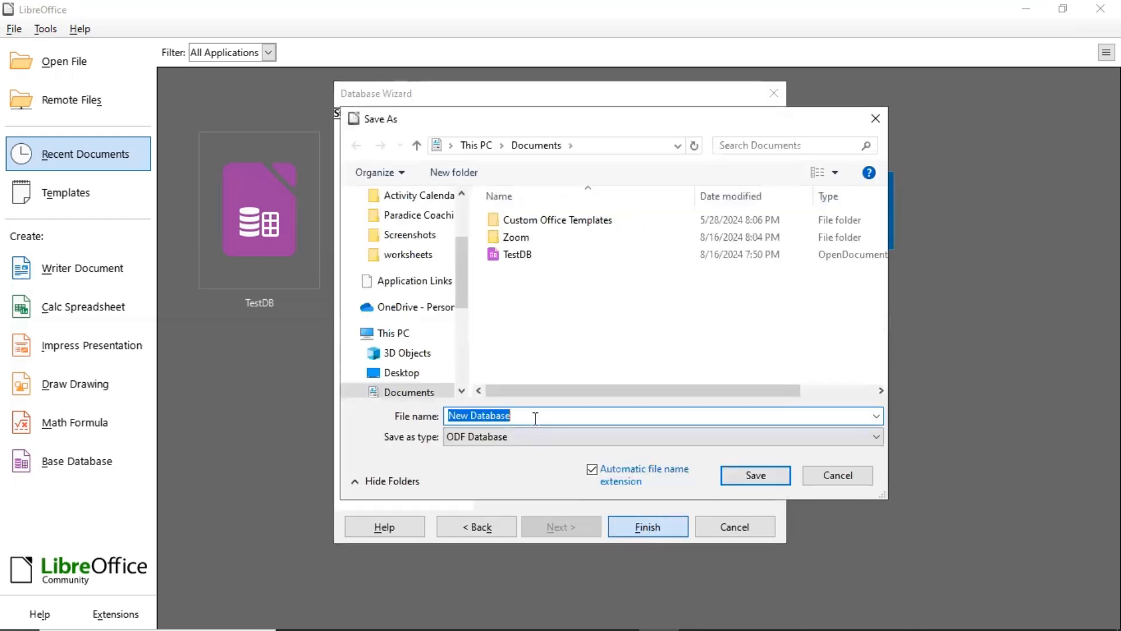
{"action": "type", "text": "Stu"}
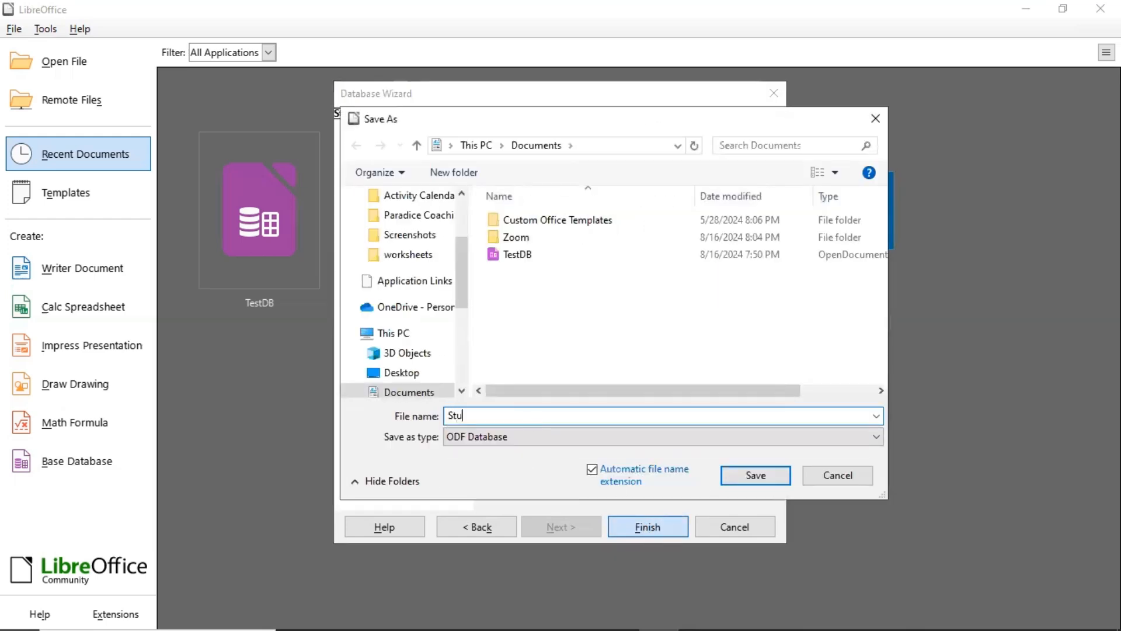
{"action": "type", "text": "dent"}
{"action": "type", "text": "DB"}
{"action": "left_click", "coordinate": [481, 415]}
{"action": "key", "text": "BackSpace"}
{"action": "key", "text": "BackSpace"}
{"action": "key", "text": "BackSpace"}
{"action": "key", "text": "BackSpace"}
{"action": "key", "text": "BackSpace"}
{"action": "key", "text": "BackSpace"}
{"action": "type", "text": "choolDB"}
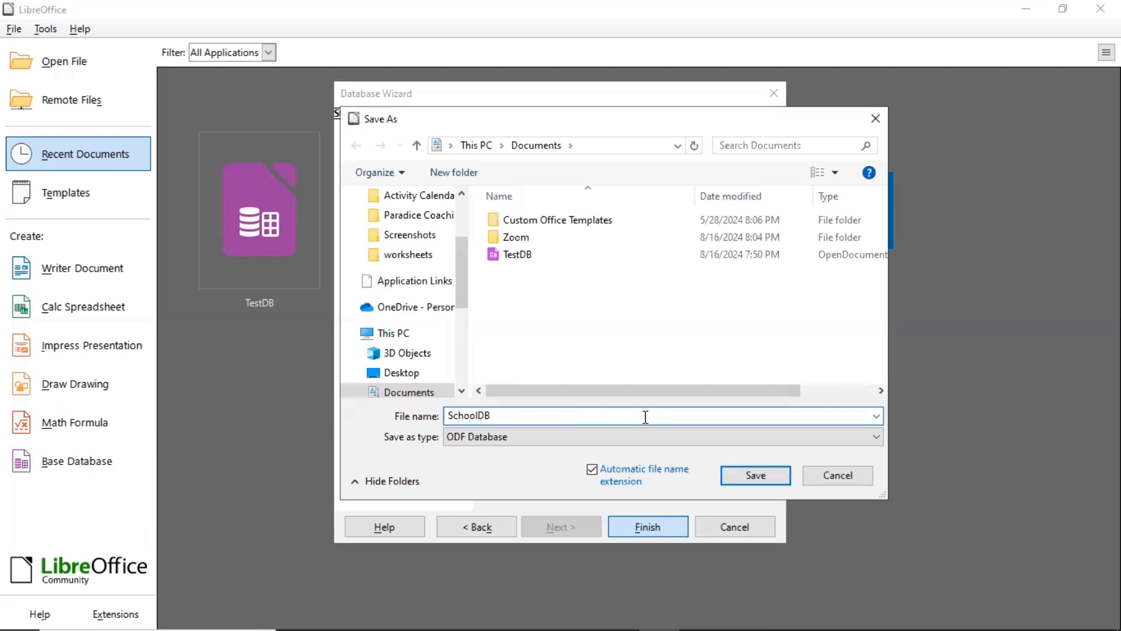
{"action": "left_click", "coordinate": [755, 475]}
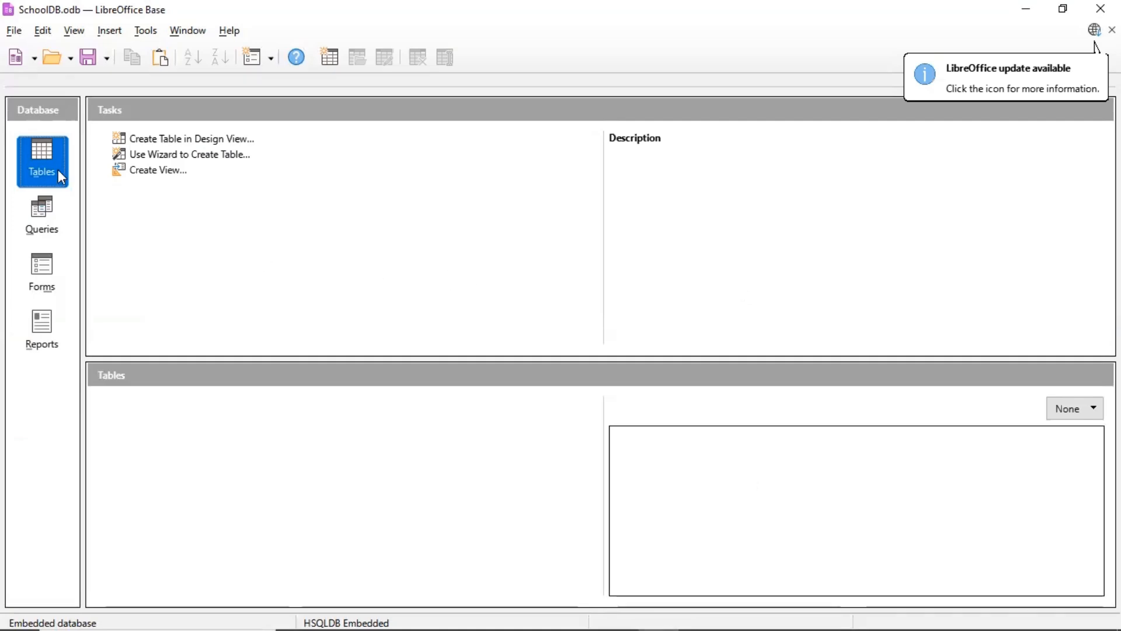
Look through the database's Queries, Forms and Reports sections and the creation tasks each one offers.
{"action": "left_click", "coordinate": [44, 217]}
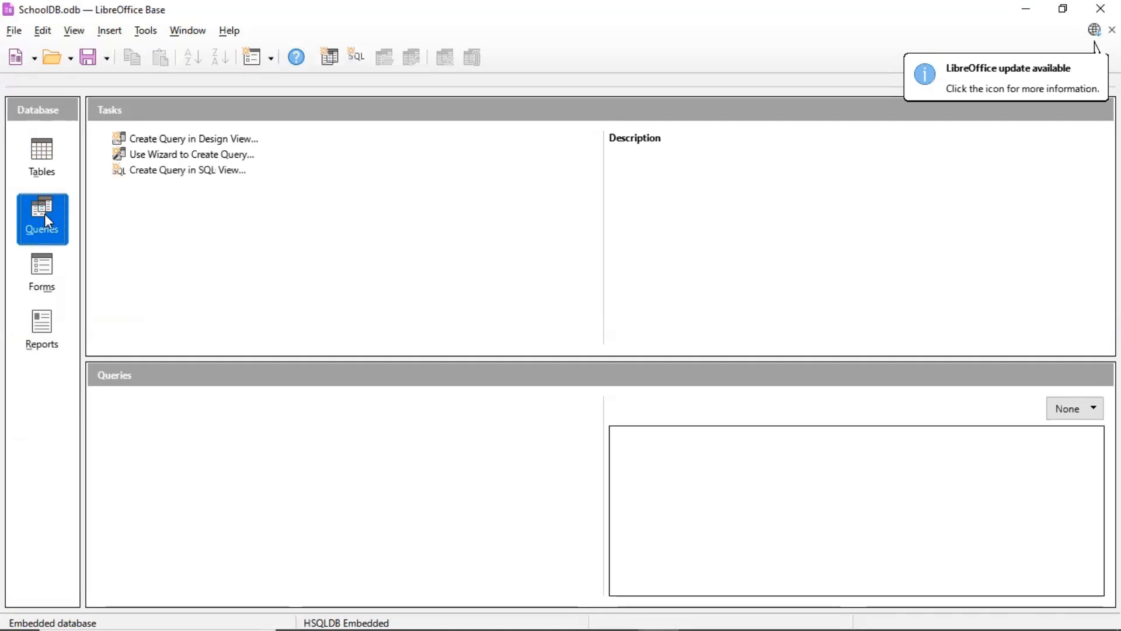
{"action": "left_click", "coordinate": [44, 271]}
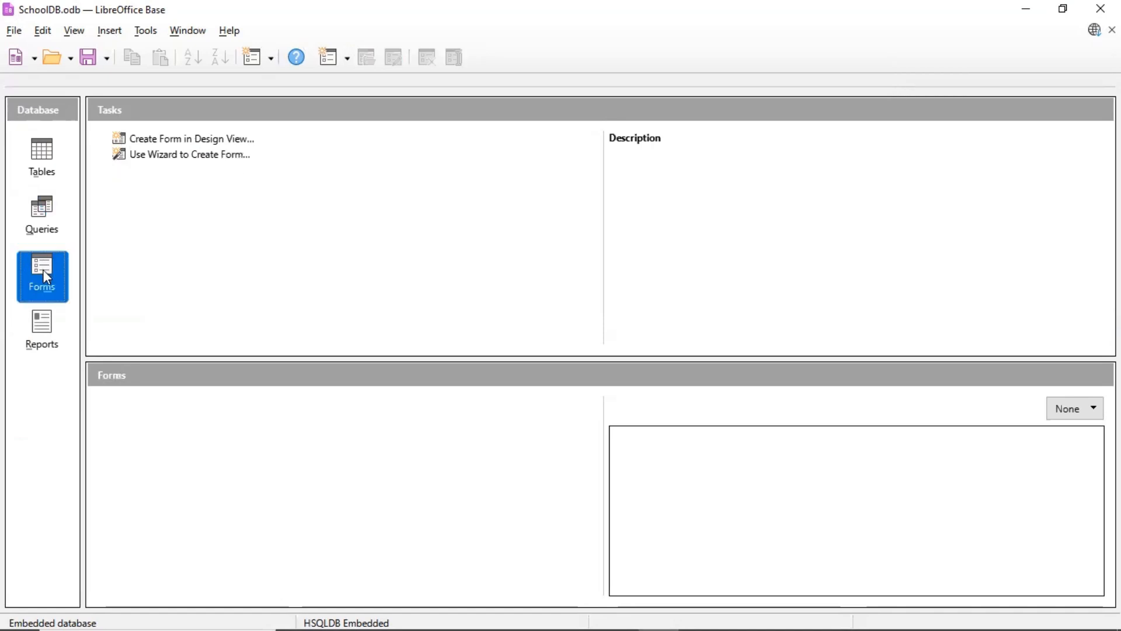
{"action": "left_click", "coordinate": [41, 323]}
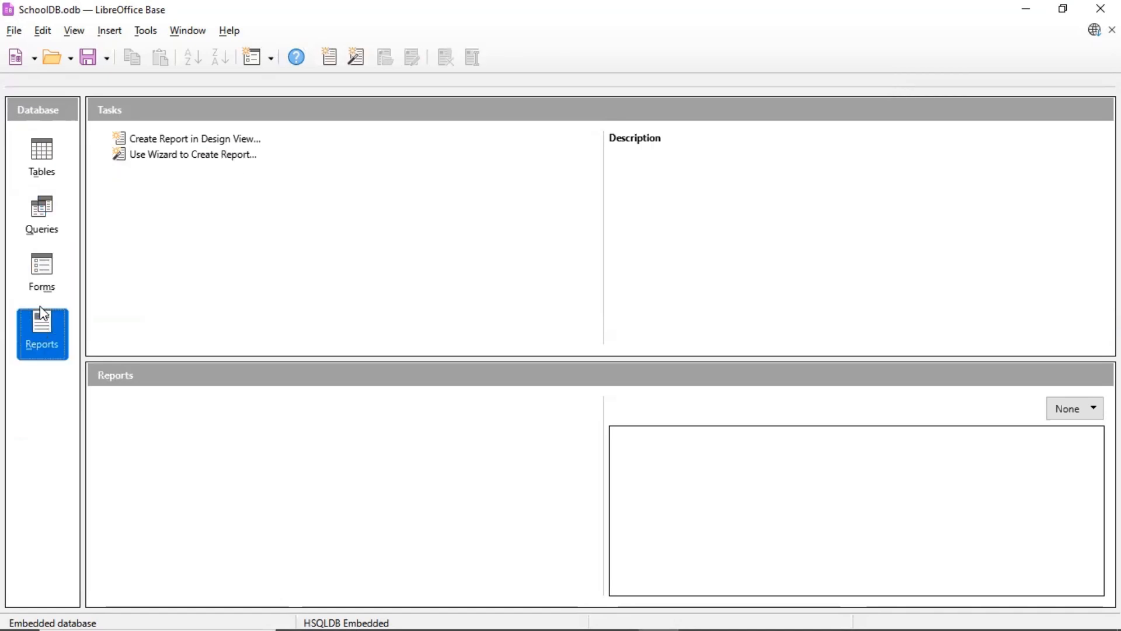
Start a new table in Design View and define its first field as RollNo with type Tiny Integer [ TINYINT ].
{"action": "left_click", "coordinate": [46, 152]}
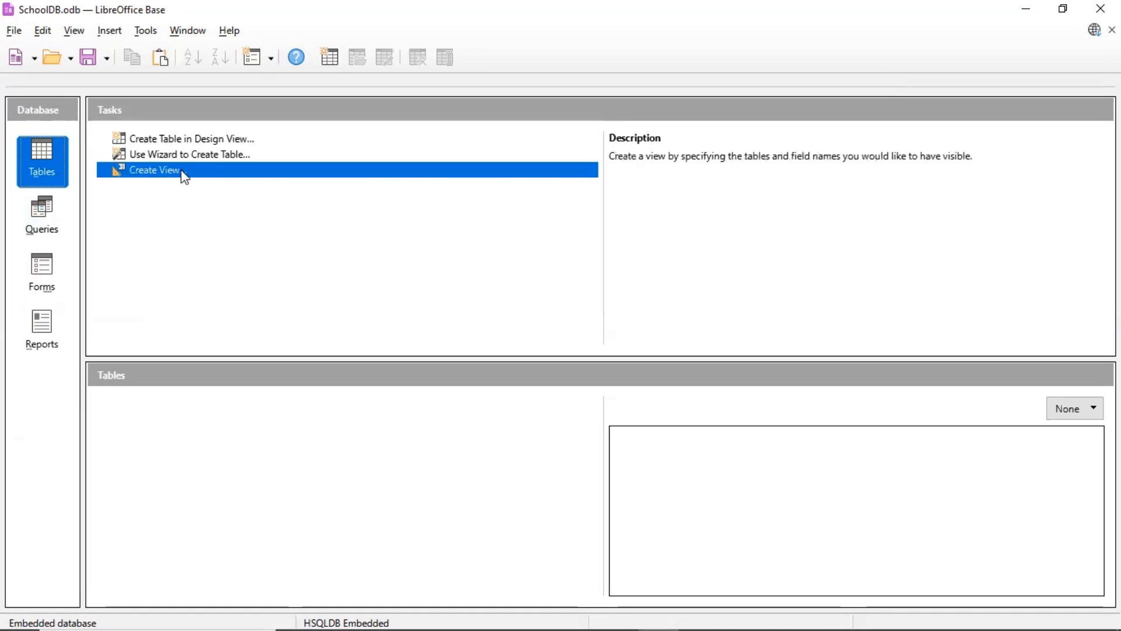
{"action": "left_click", "coordinate": [190, 142]}
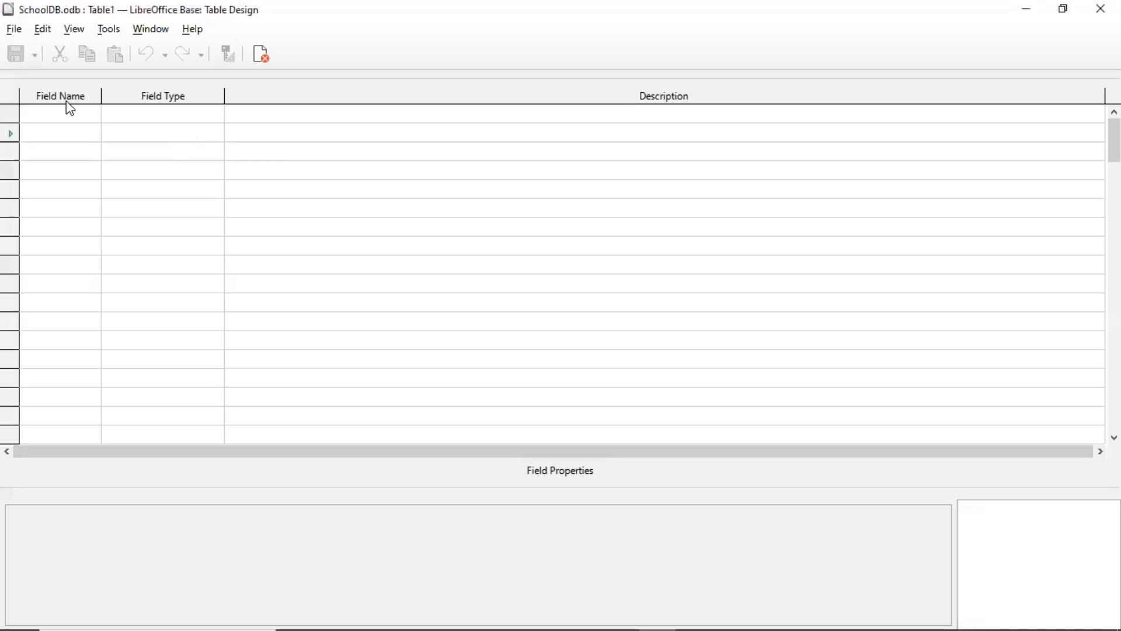
{"action": "left_click", "coordinate": [50, 112]}
{"action": "type", "text": "Ro"}
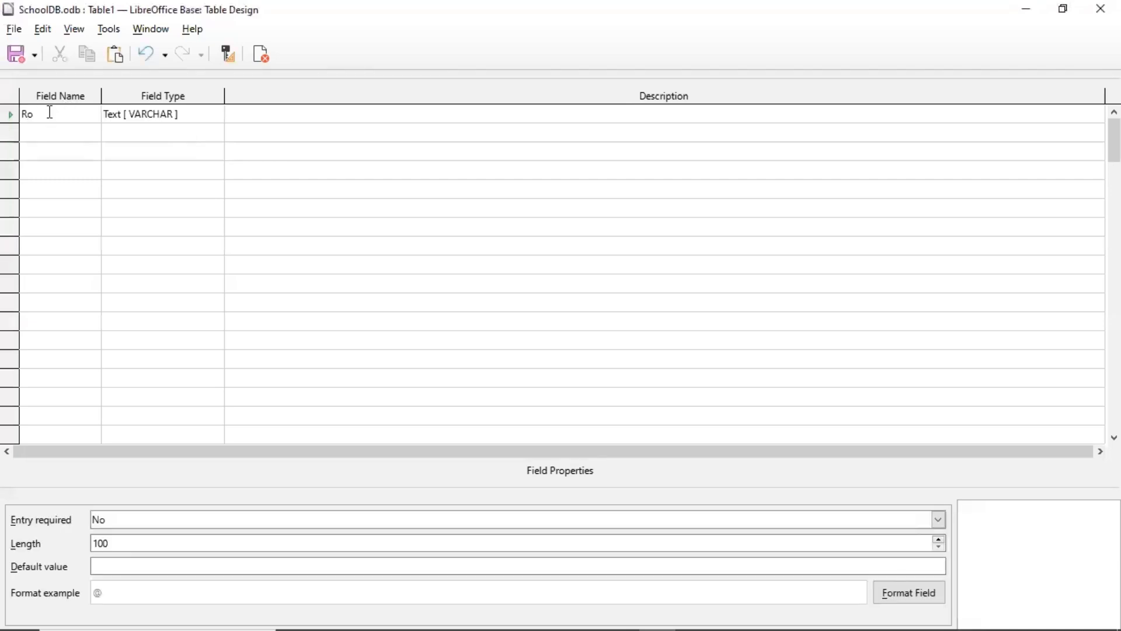
{"action": "type", "text": "llNo"}
{"action": "left_click", "coordinate": [201, 117]}
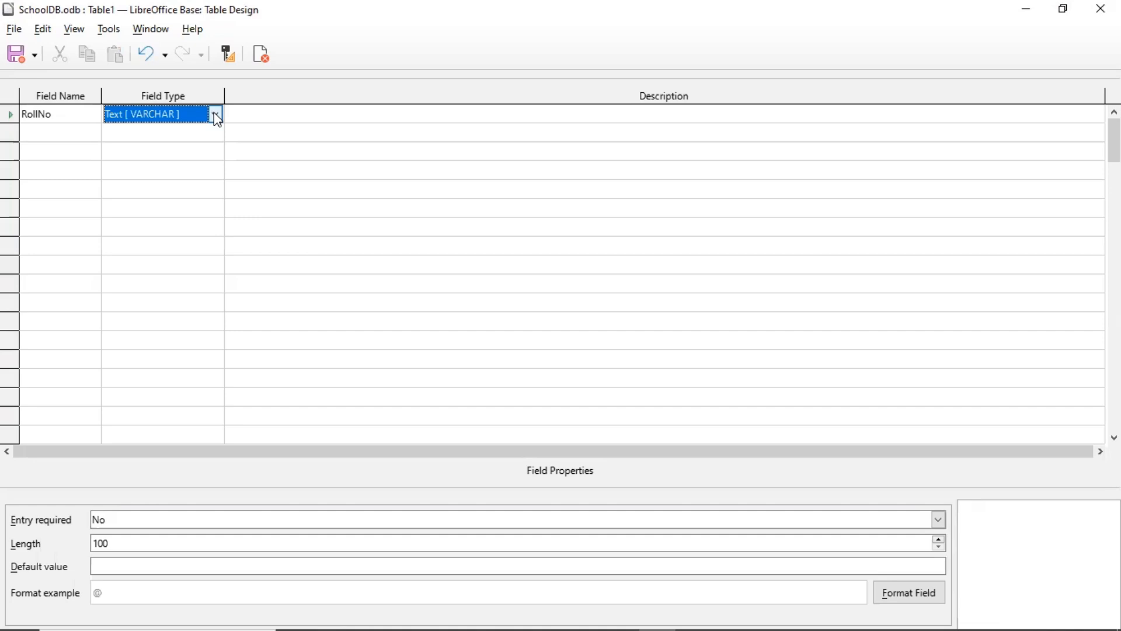
{"action": "left_click", "coordinate": [215, 113]}
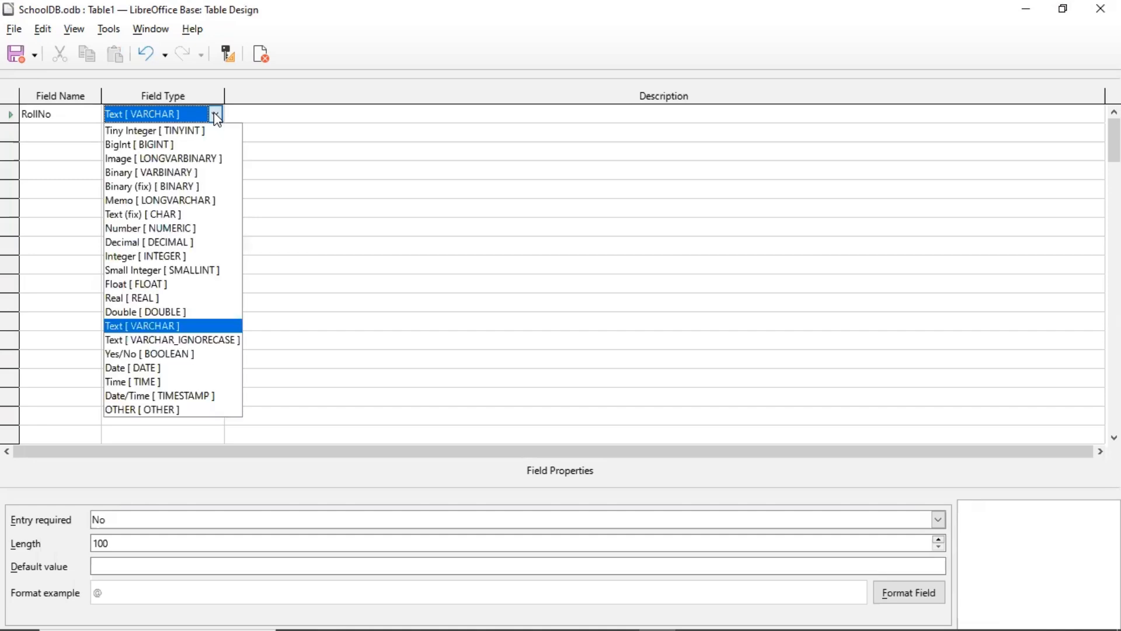
{"action": "left_click", "coordinate": [167, 129]}
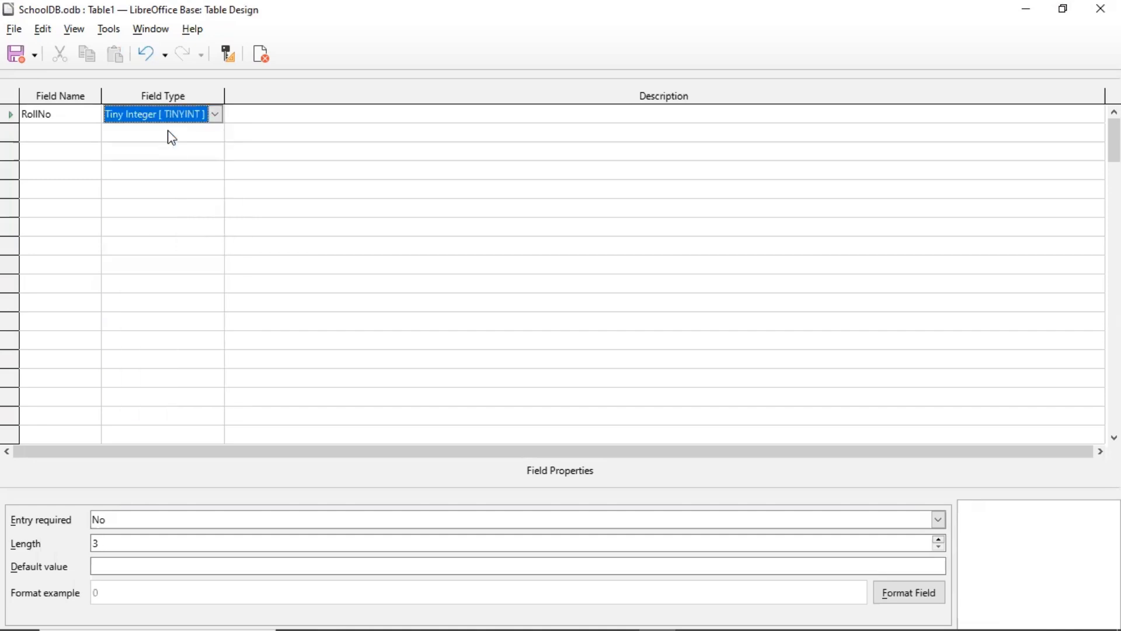
Add a second field called Name with type Text [ VARCHAR ] and set its length to 30.
{"action": "left_click", "coordinate": [40, 132]}
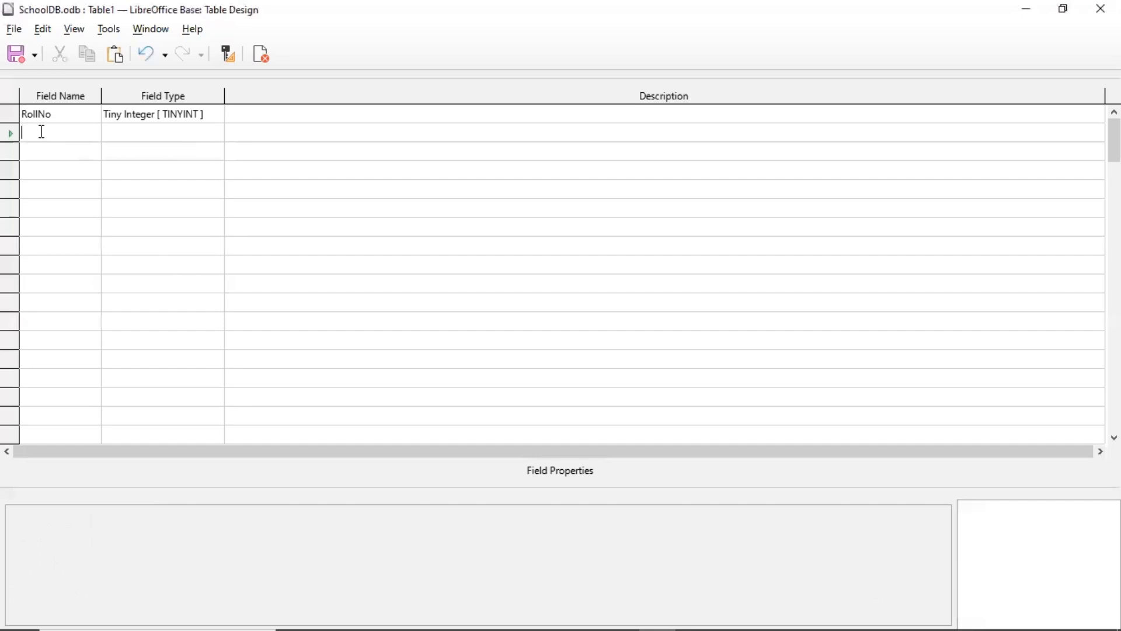
{"action": "type", "text": "Name"}
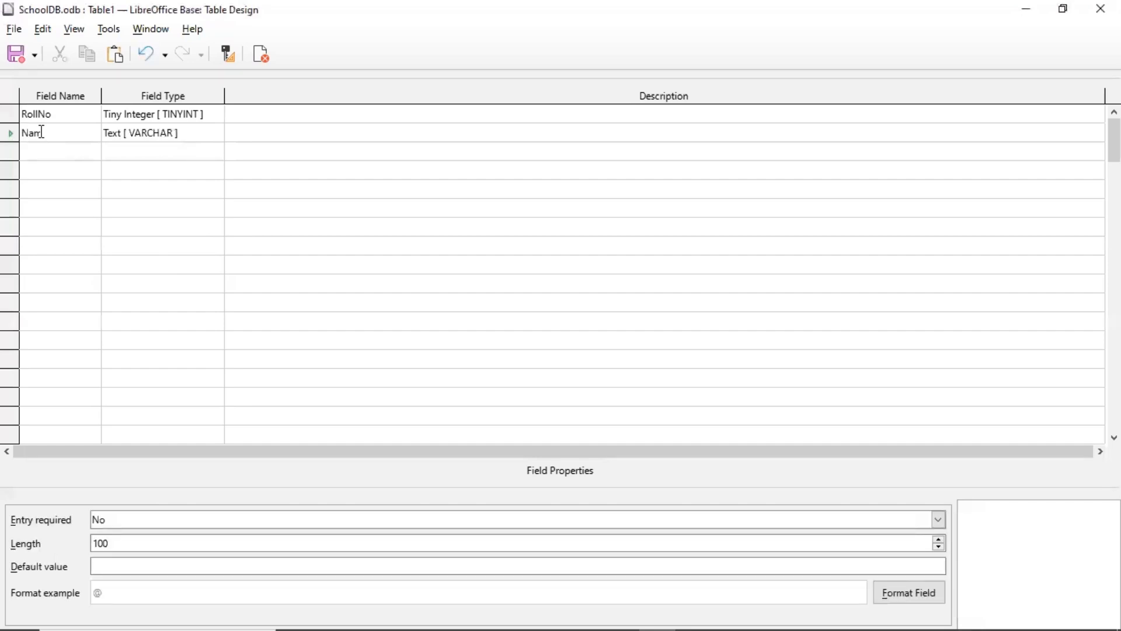
{"action": "left_click", "coordinate": [199, 138]}
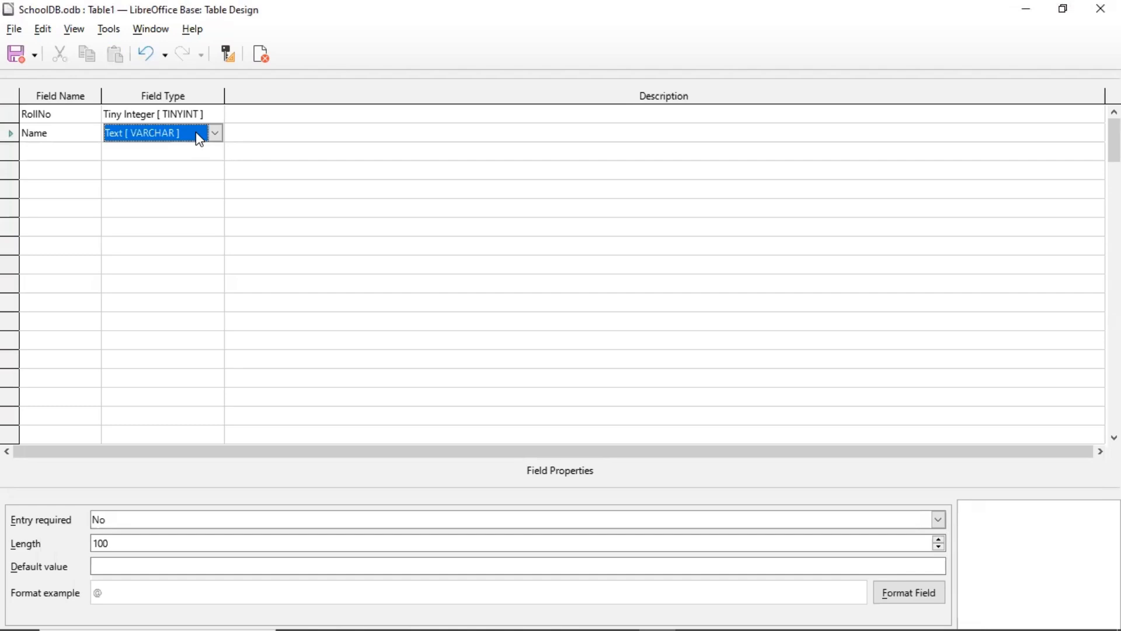
{"action": "left_click", "coordinate": [114, 543]}
{"action": "key", "text": "BackSpace"}
{"action": "key", "text": "BackSpace"}
{"action": "key", "text": "BackSpace"}
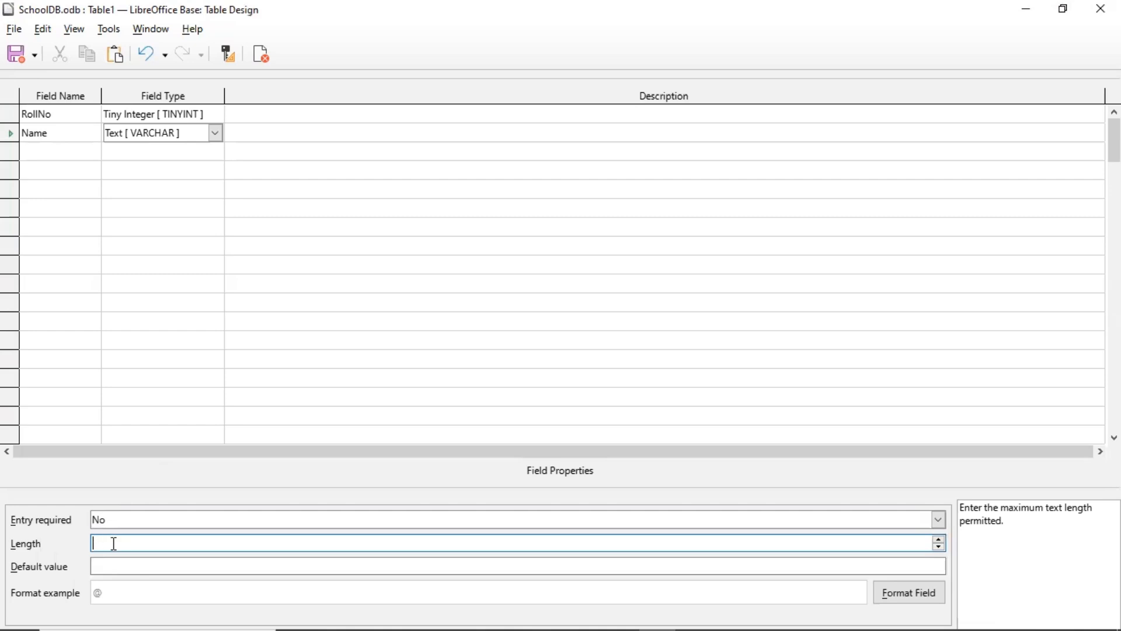
{"action": "type", "text": "30"}
Add a third field called Marks and set its type to Tiny Integer [ TINYINT ].
{"action": "left_click", "coordinate": [38, 153]}
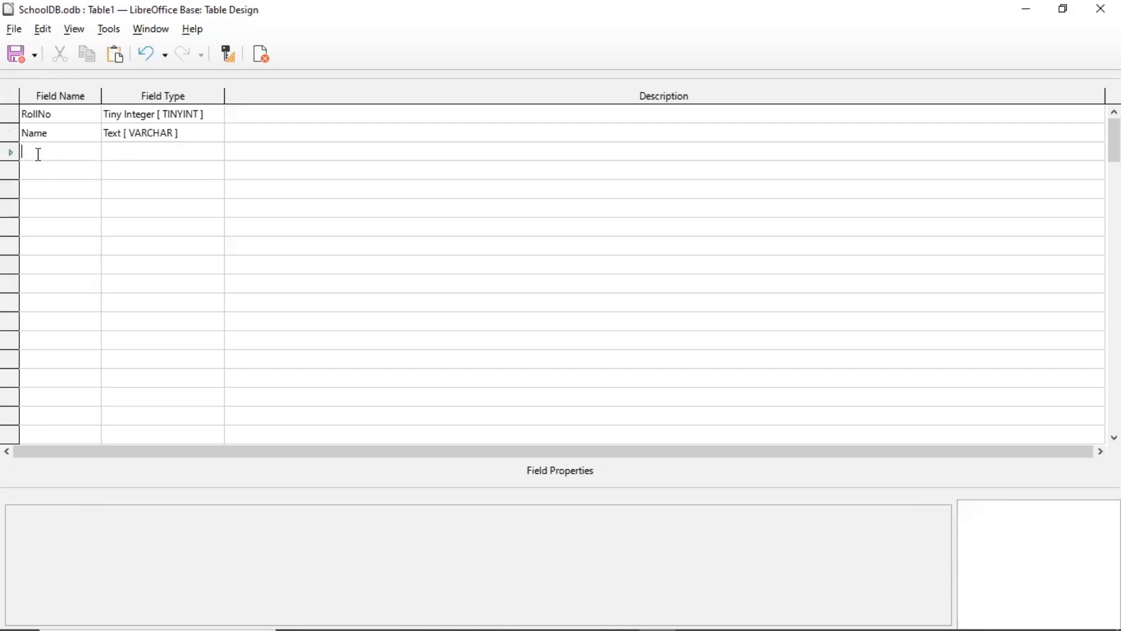
{"action": "type", "text": "Marks"}
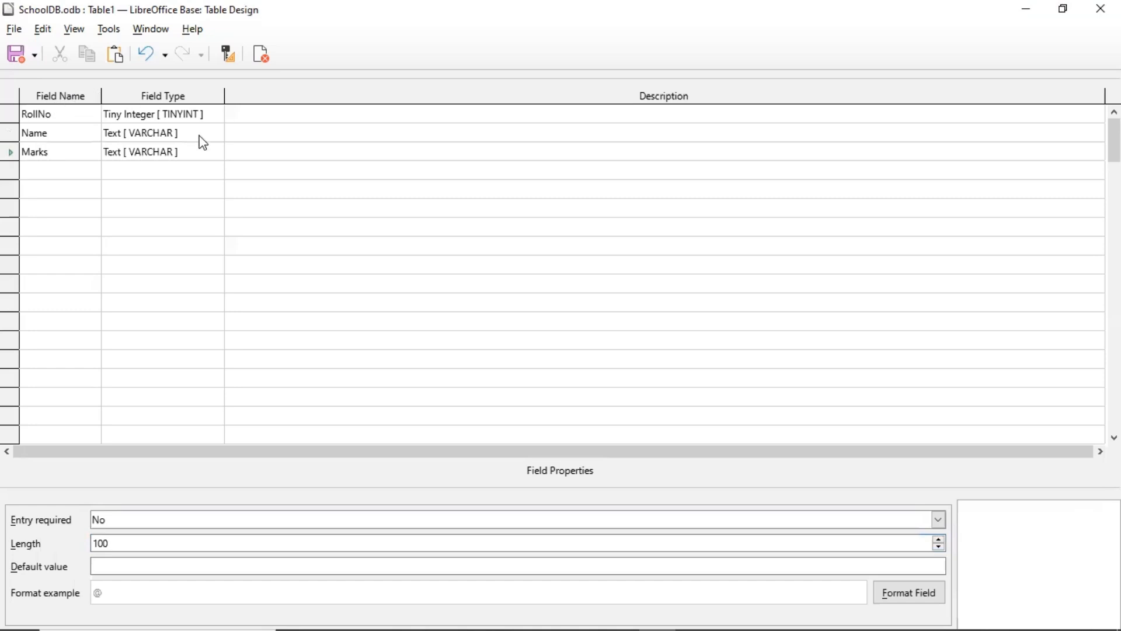
{"action": "left_click", "coordinate": [199, 155]}
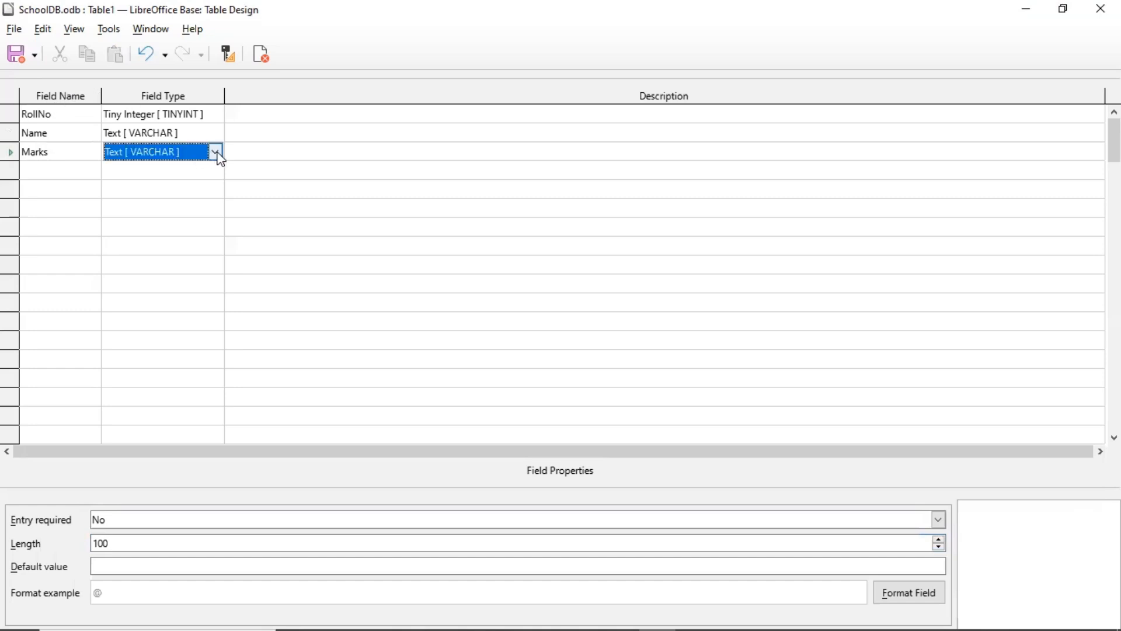
{"action": "left_click", "coordinate": [215, 153]}
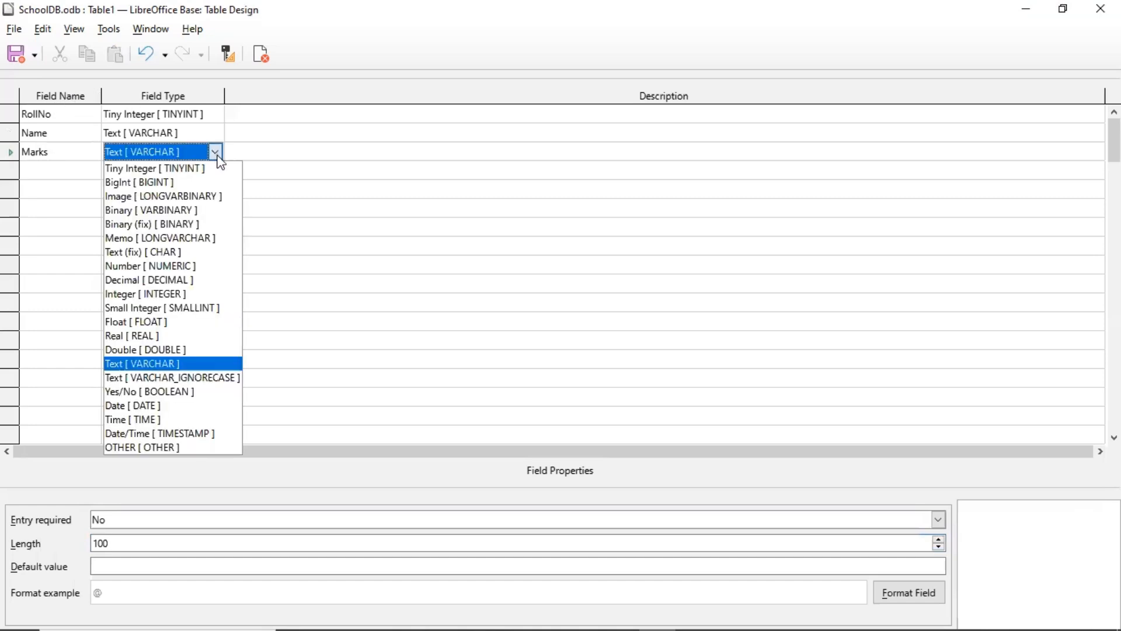
{"action": "left_click", "coordinate": [191, 170]}
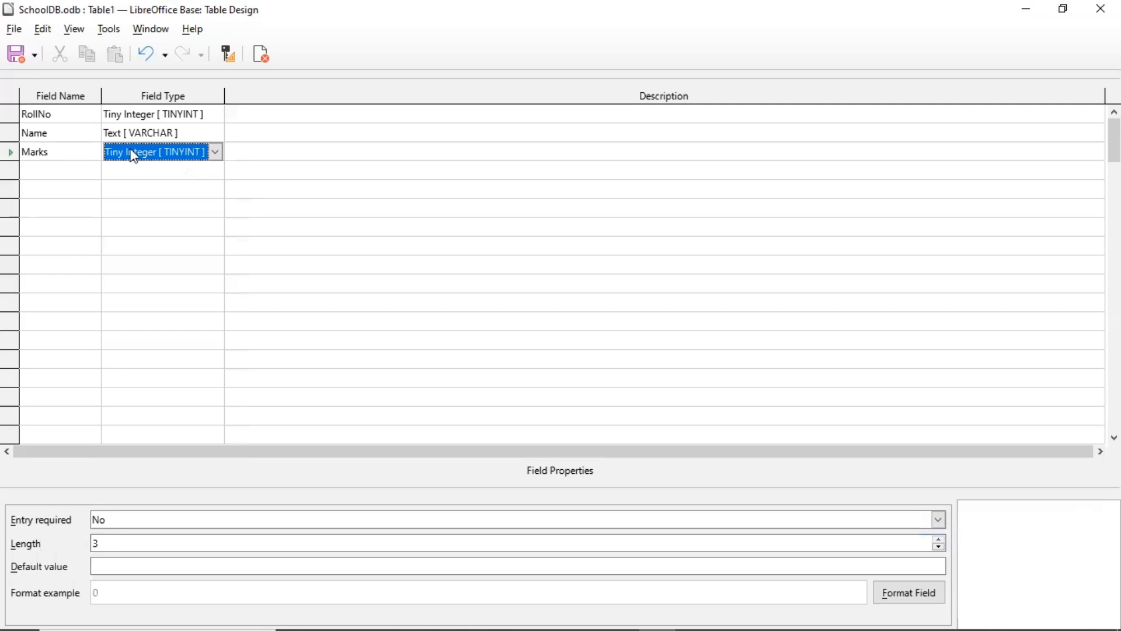
Make the RollNo field the primary key of the table.
{"action": "left_click", "coordinate": [9, 121]}
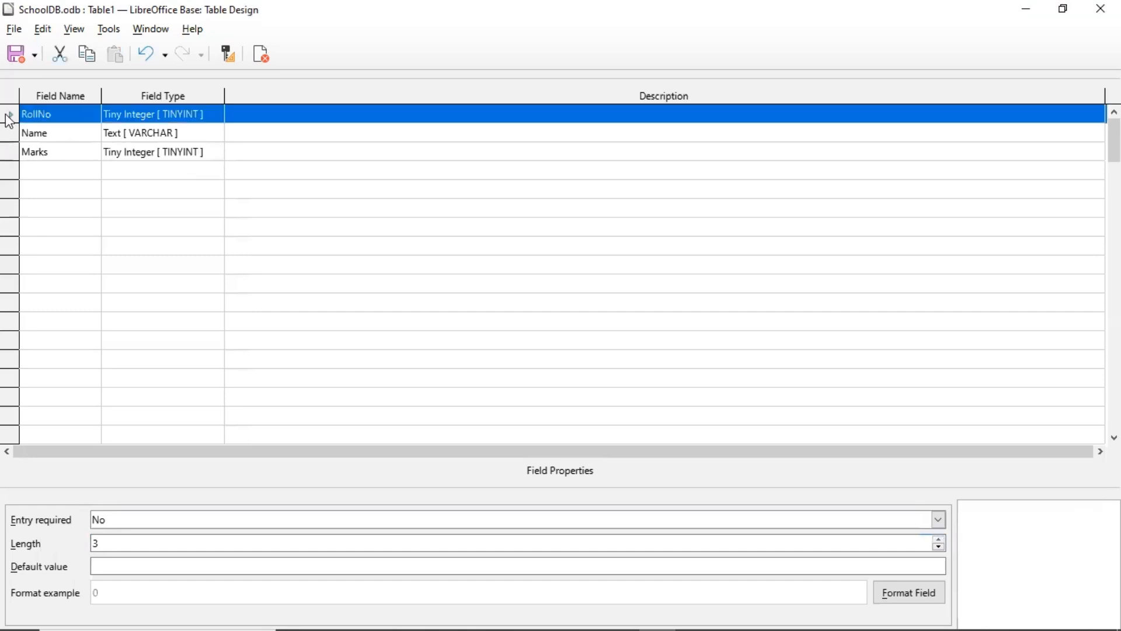
{"action": "right_click", "coordinate": [9, 121]}
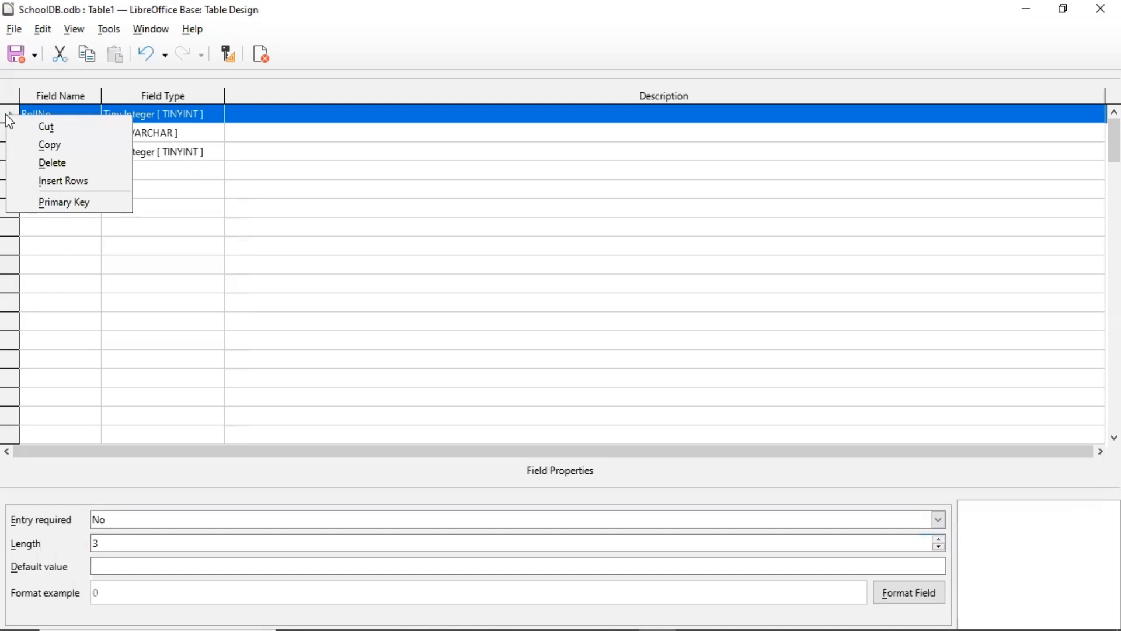
{"action": "left_click", "coordinate": [72, 201]}
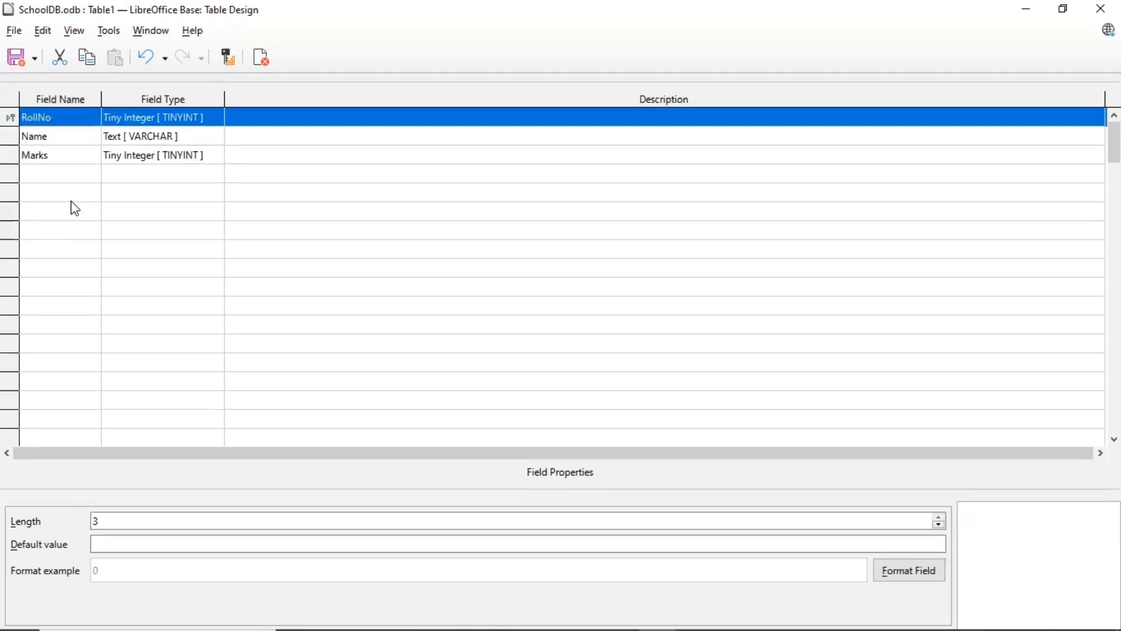
Save the table under the name Student and close its design window.
{"action": "left_click", "coordinate": [16, 59]}
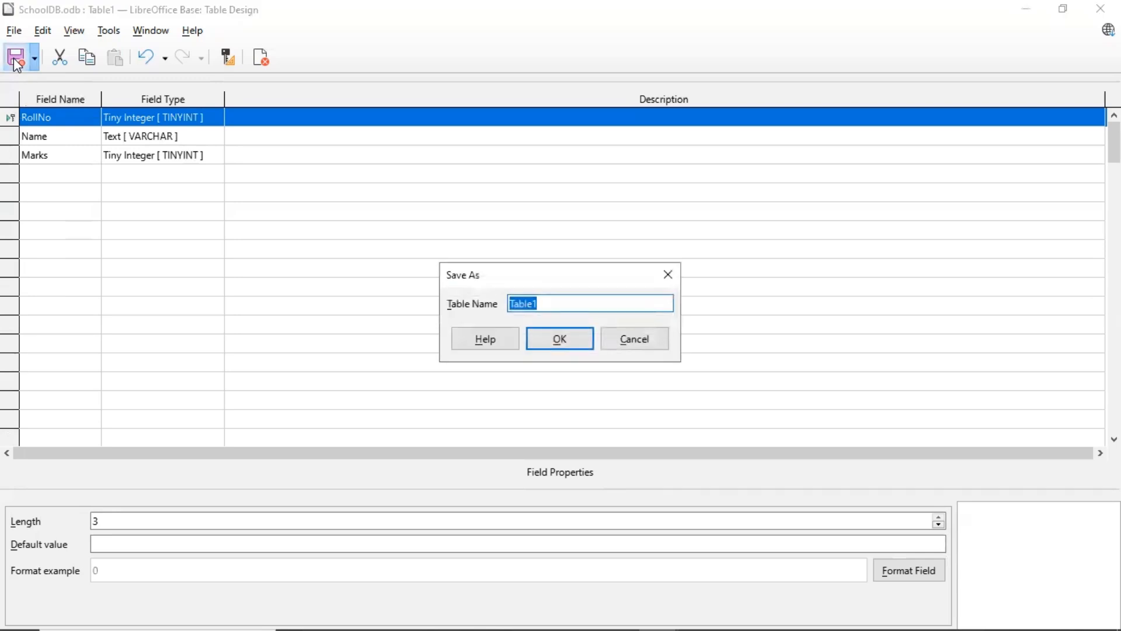
{"action": "key", "text": "BackSpace"}
{"action": "type", "text": "Student"}
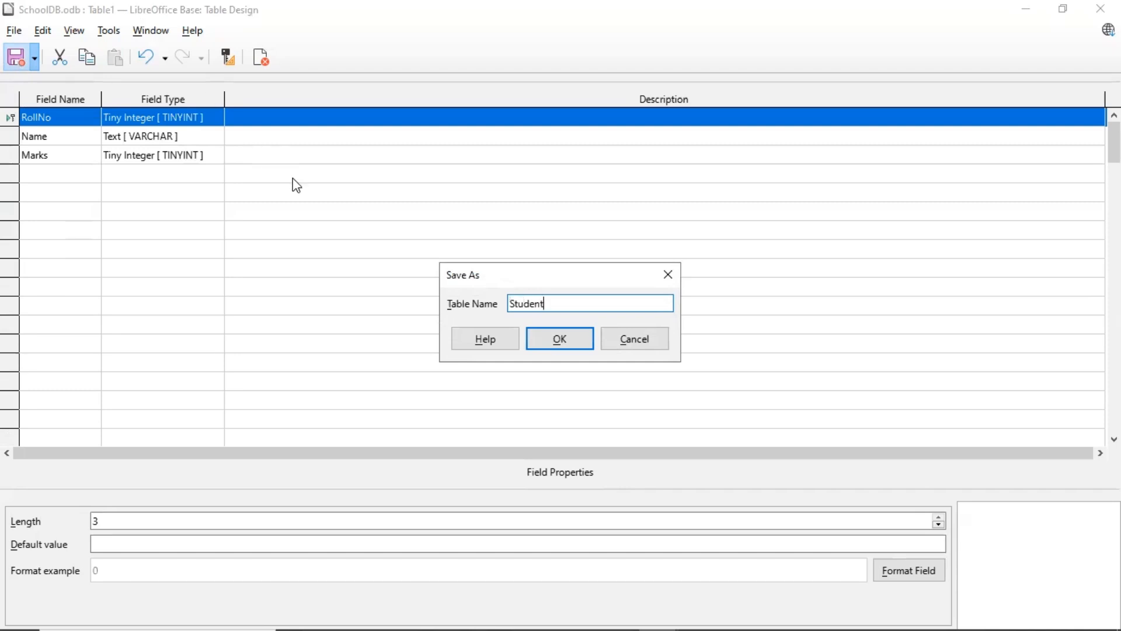
{"action": "left_click", "coordinate": [556, 344]}
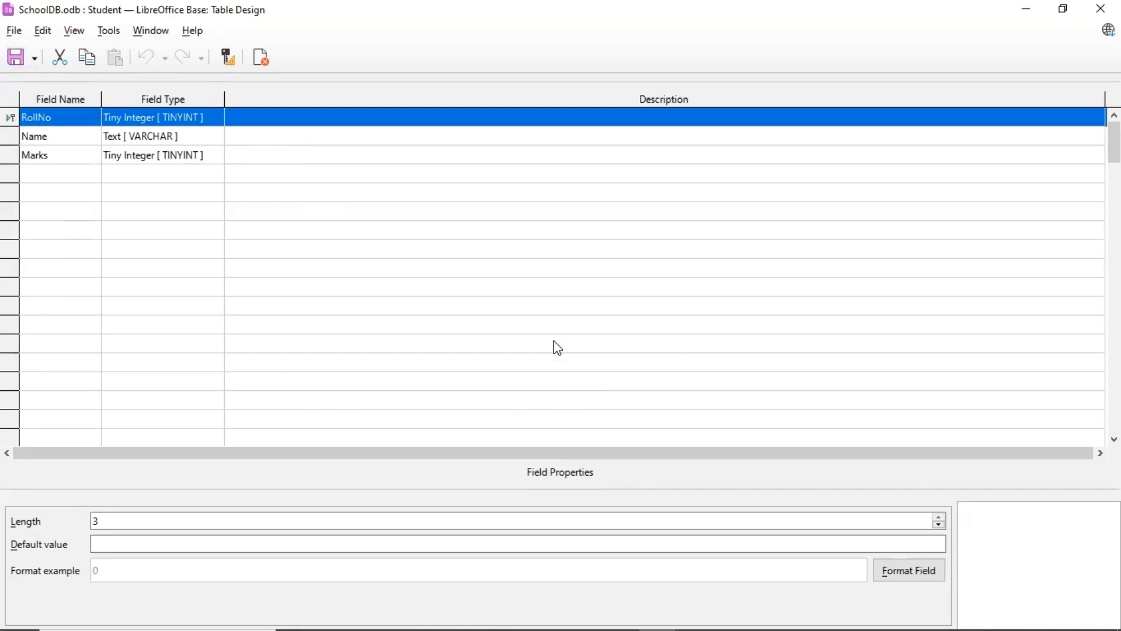
{"action": "left_click", "coordinate": [14, 31]}
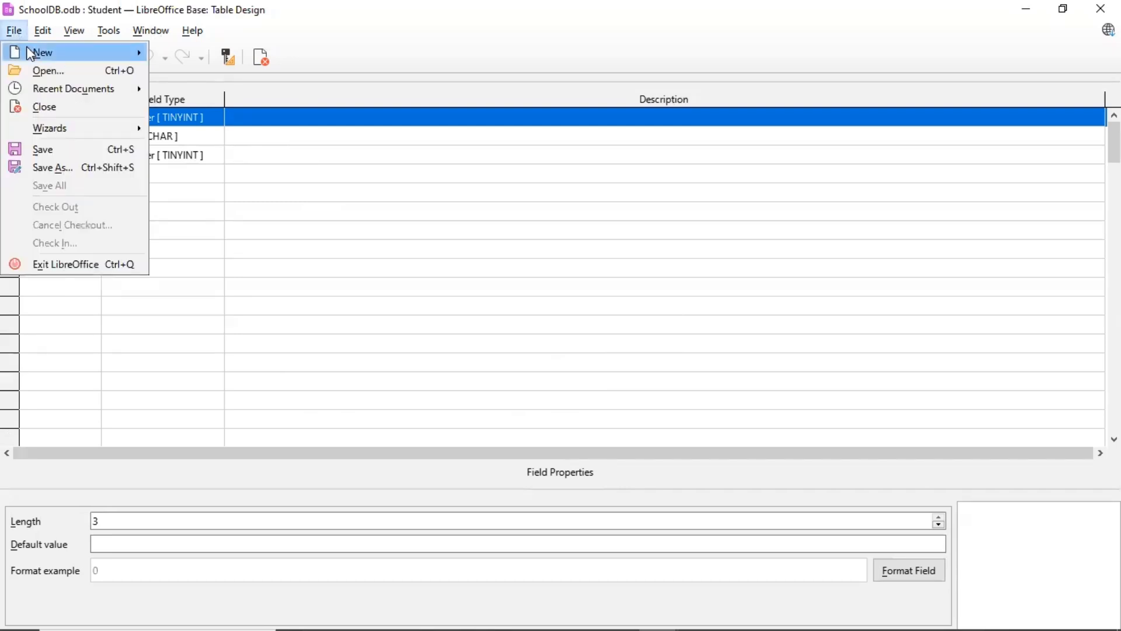
{"action": "left_click", "coordinate": [44, 107]}
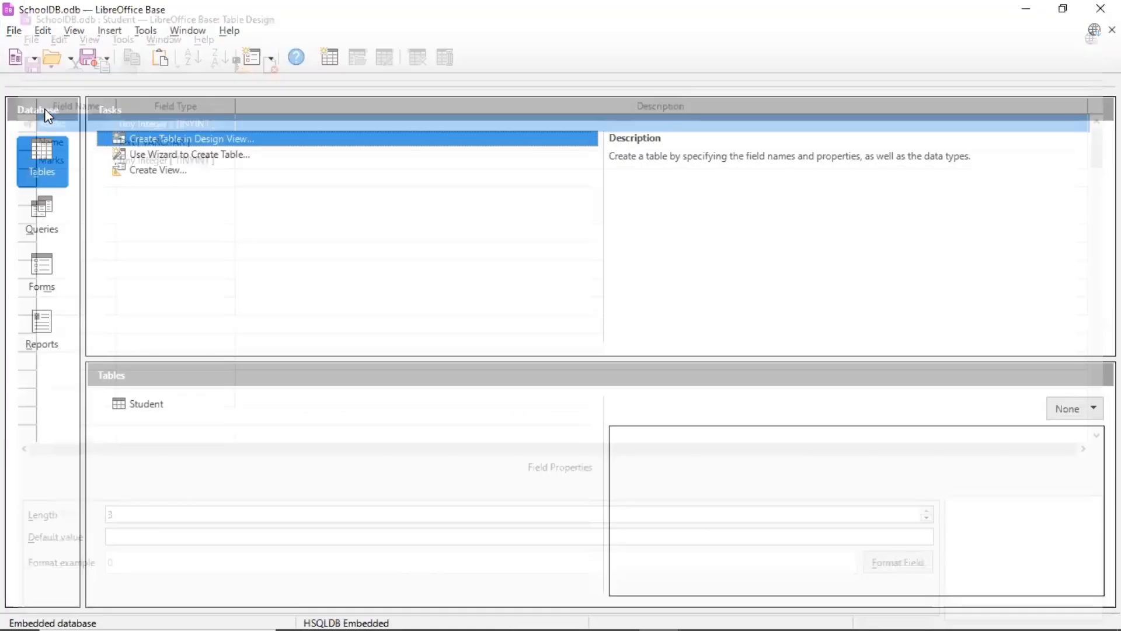
Open the Student table to view its data and close it again.
{"action": "left_click", "coordinate": [46, 165]}
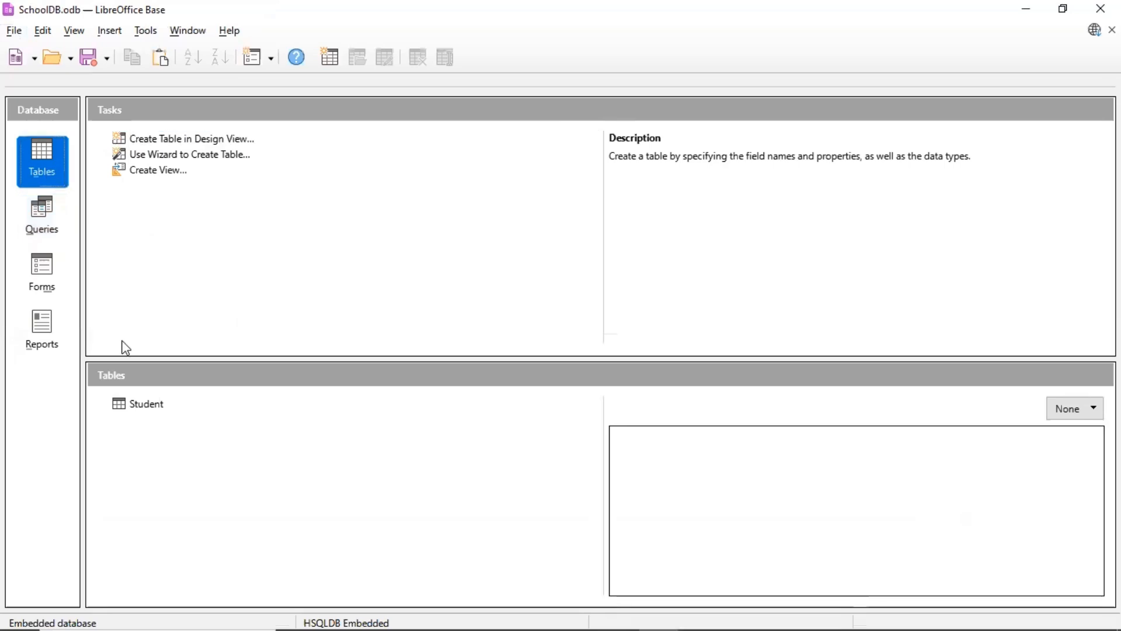
{"action": "left_click", "coordinate": [146, 409]}
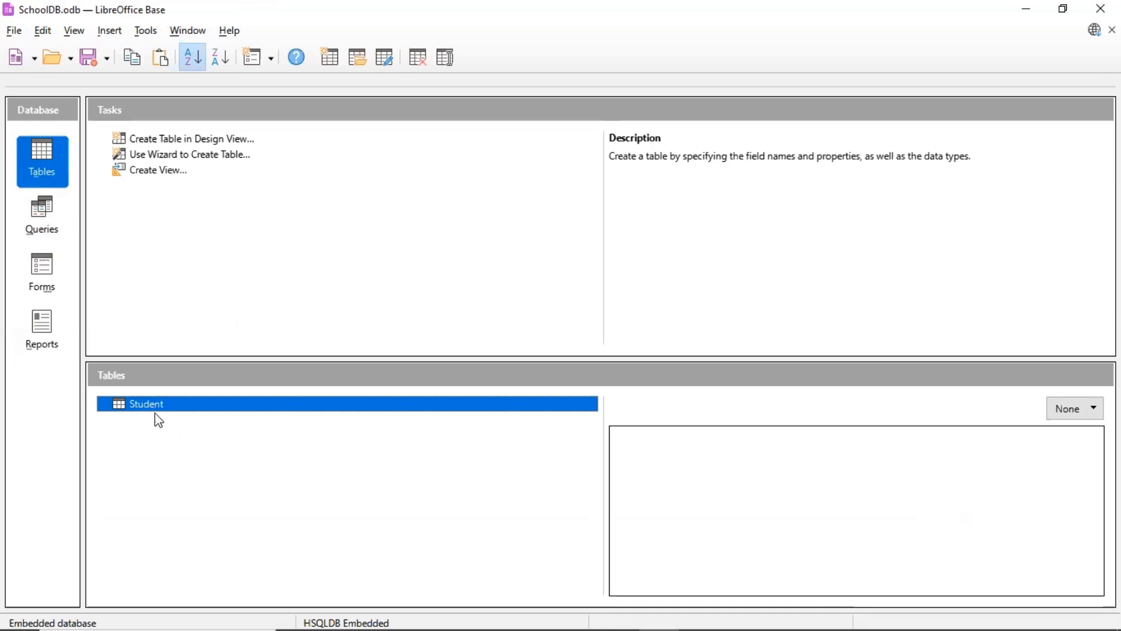
{"action": "double_click", "coordinate": [148, 404]}
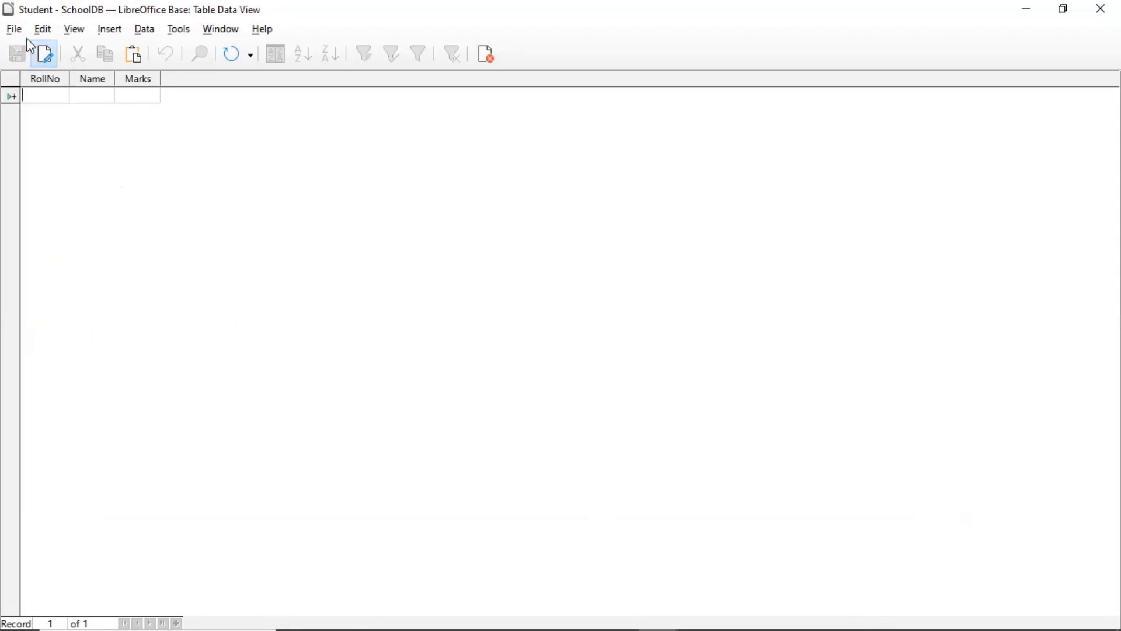
{"action": "left_click", "coordinate": [14, 30]}
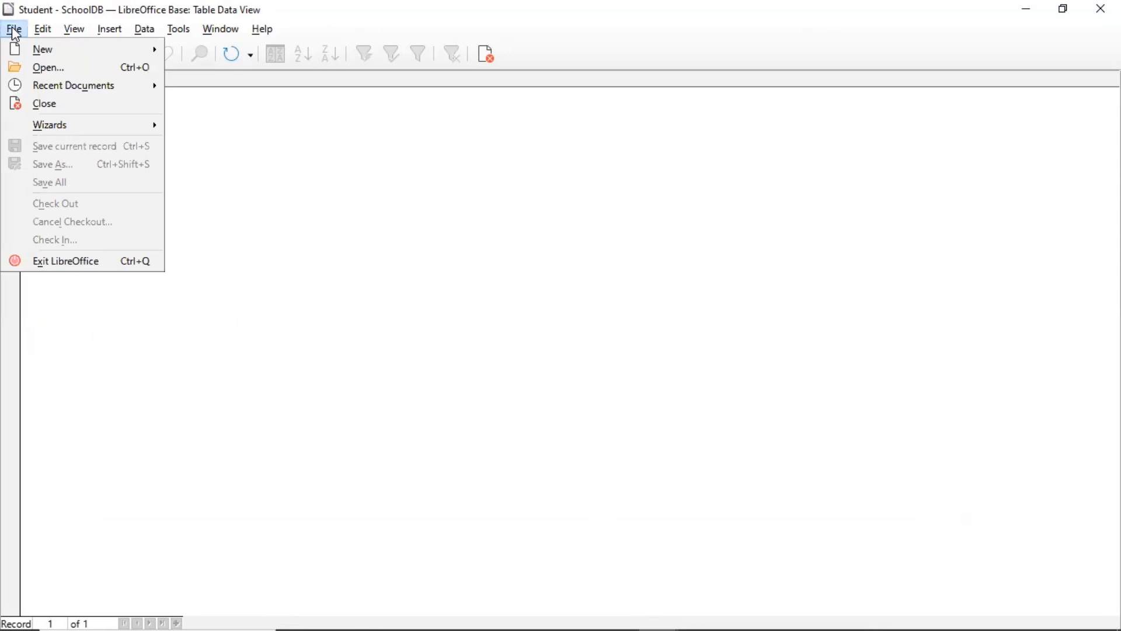
{"action": "left_click", "coordinate": [45, 106]}
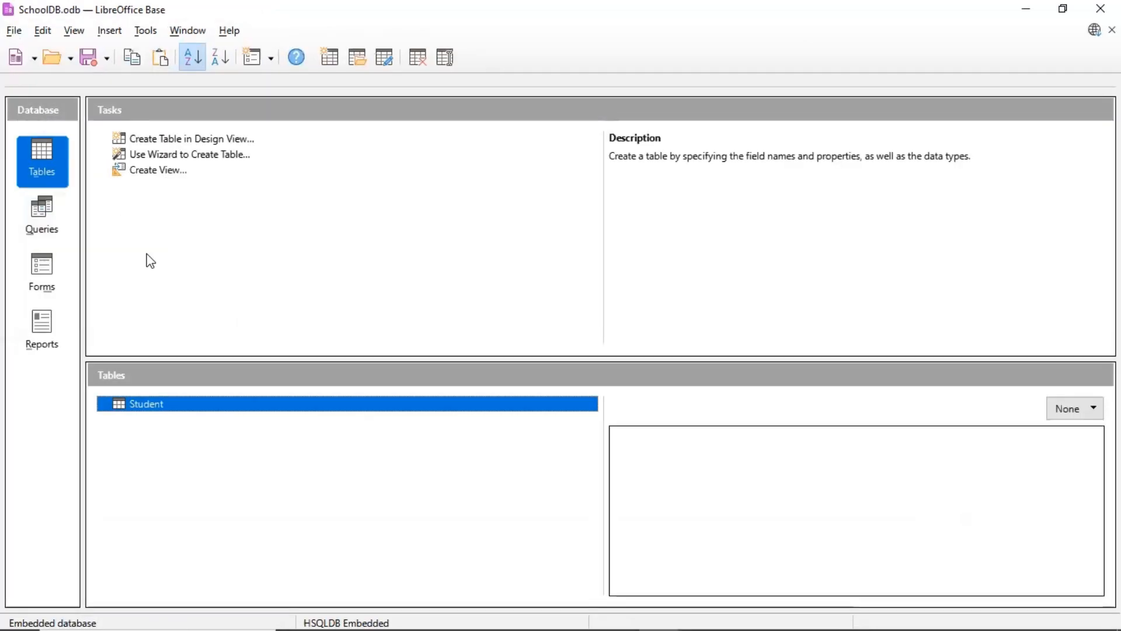
Start a new form with the Form Wizard and include all fields of the Student table.
{"action": "left_click", "coordinate": [39, 268]}
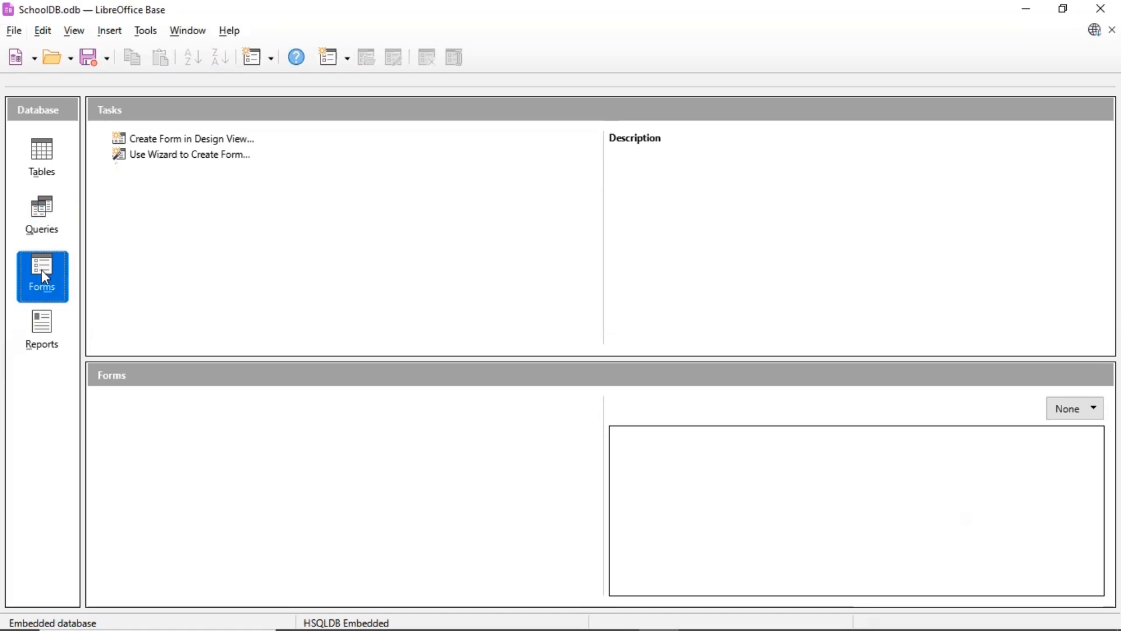
{"action": "left_click", "coordinate": [189, 162]}
{"action": "left_click", "coordinate": [189, 162]}
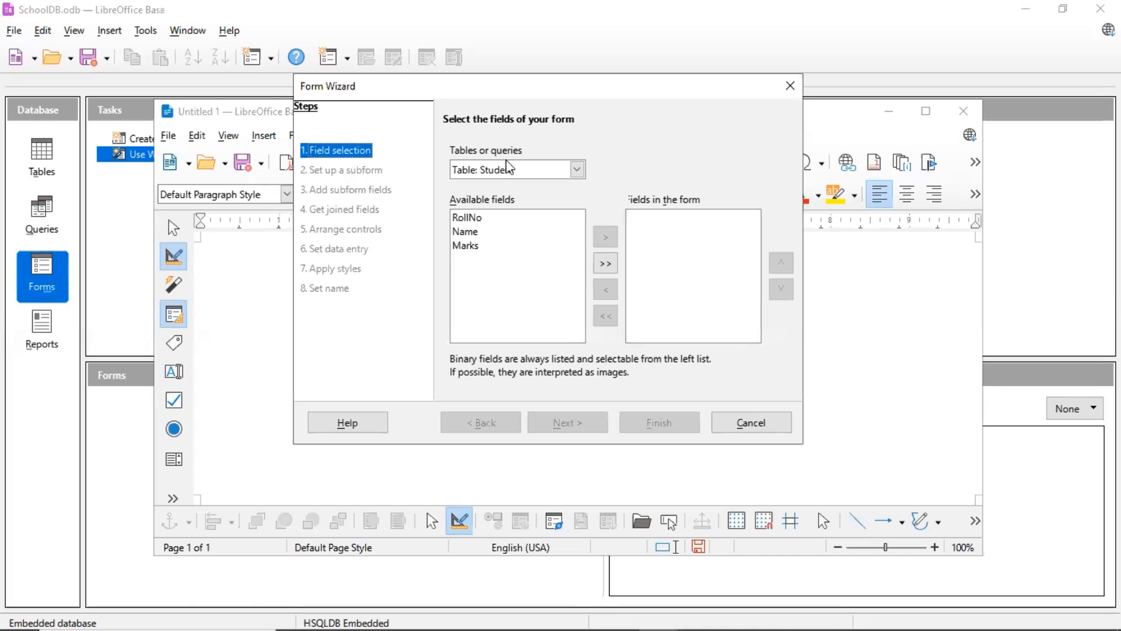
{"action": "left_click", "coordinate": [605, 264]}
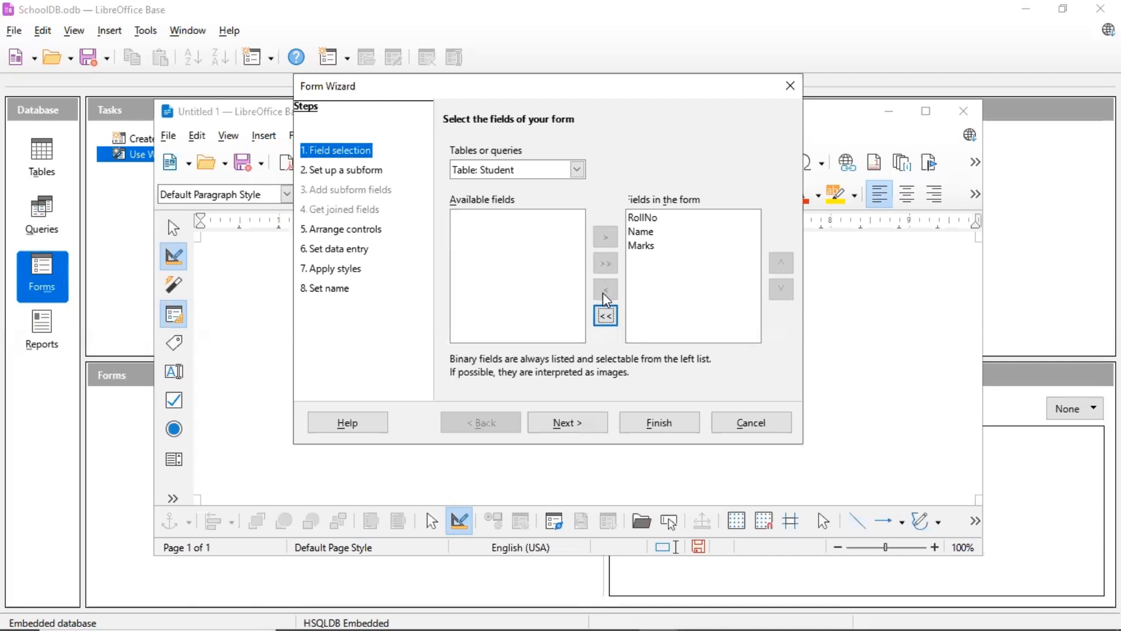
{"action": "left_click", "coordinate": [572, 424]}
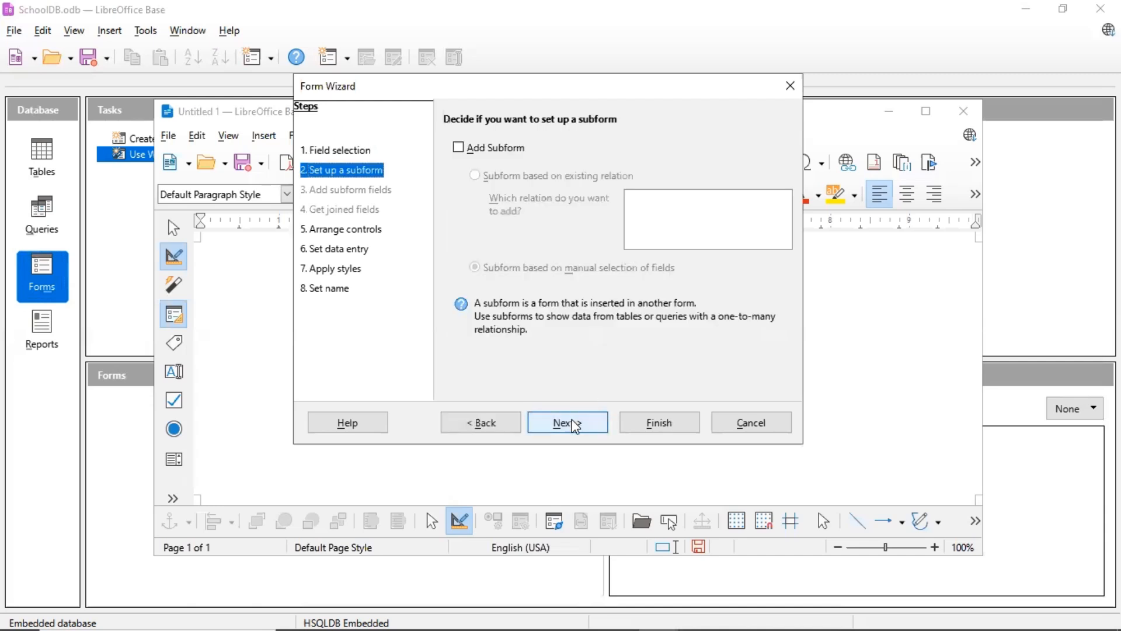
Add a subform based on manual field selection with all Student table fields, leaving the joined fields undefined.
{"action": "left_click", "coordinate": [459, 148]}
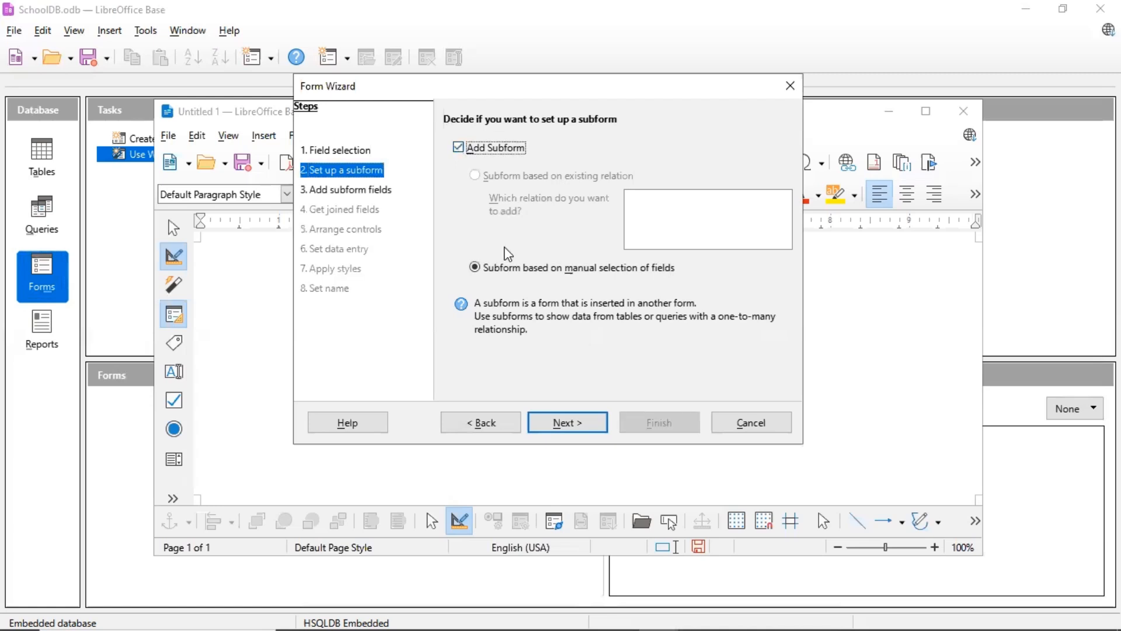
{"action": "left_click", "coordinate": [575, 431]}
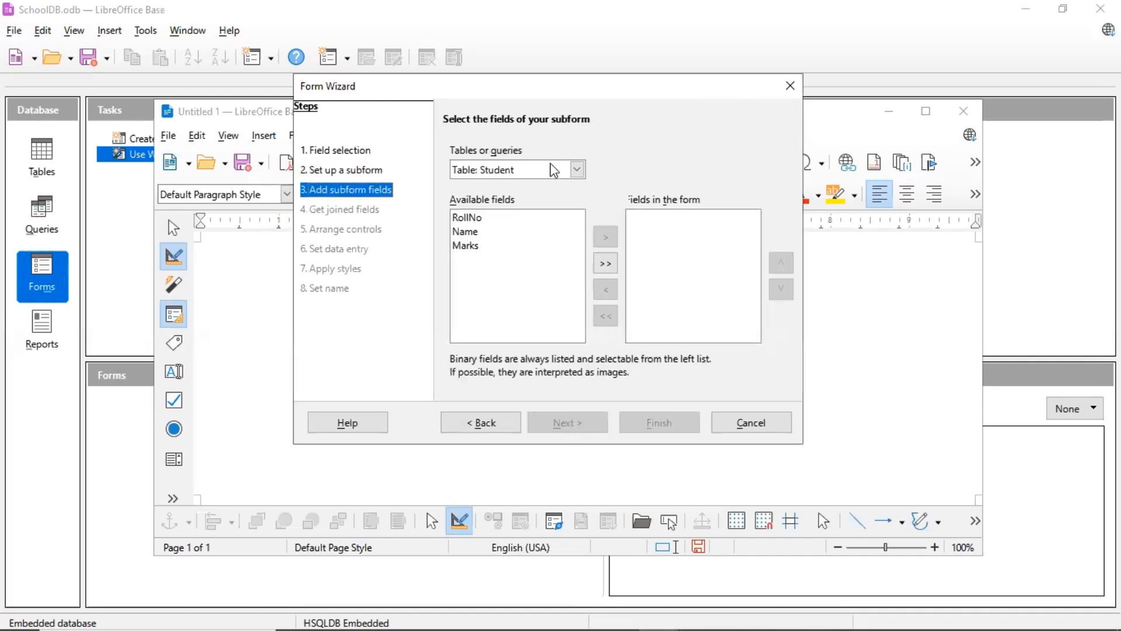
{"action": "left_click", "coordinate": [605, 263]}
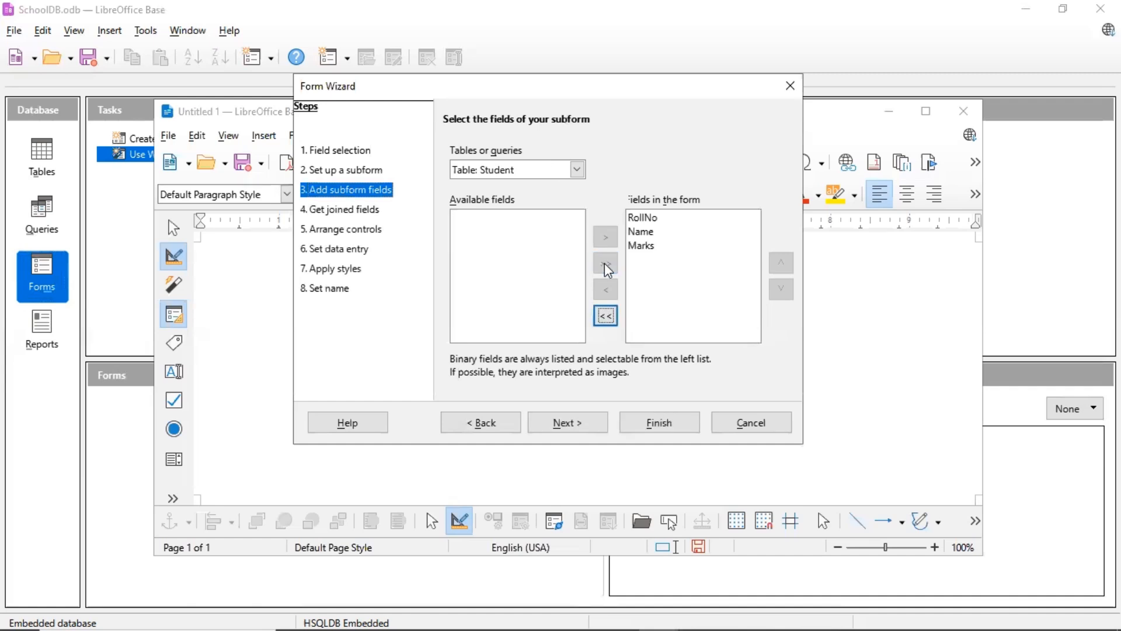
{"action": "left_click", "coordinate": [566, 424]}
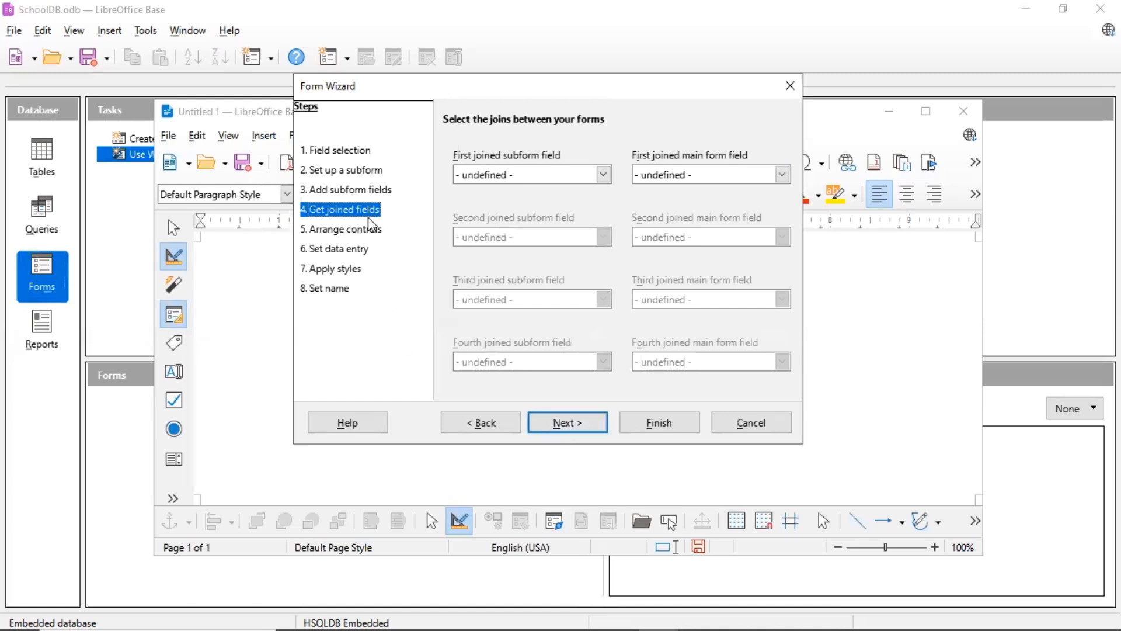
{"action": "left_click", "coordinate": [565, 424]}
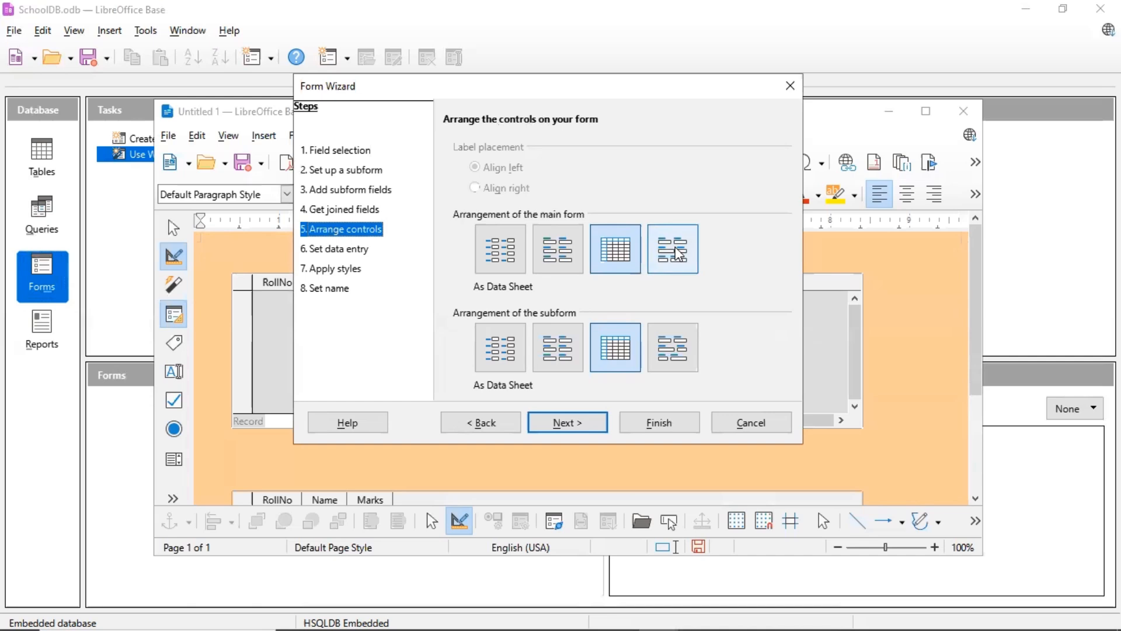
Try the main form arrangements and set it to Columnar - Labels on Top.
{"action": "left_click", "coordinate": [500, 261]}
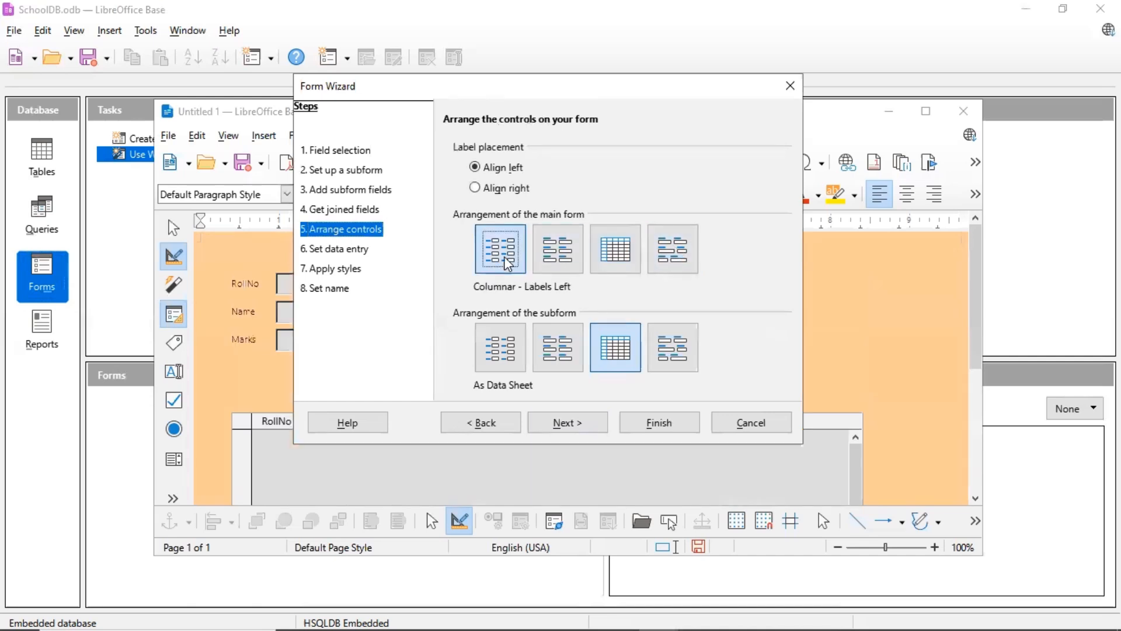
{"action": "left_click", "coordinate": [545, 264]}
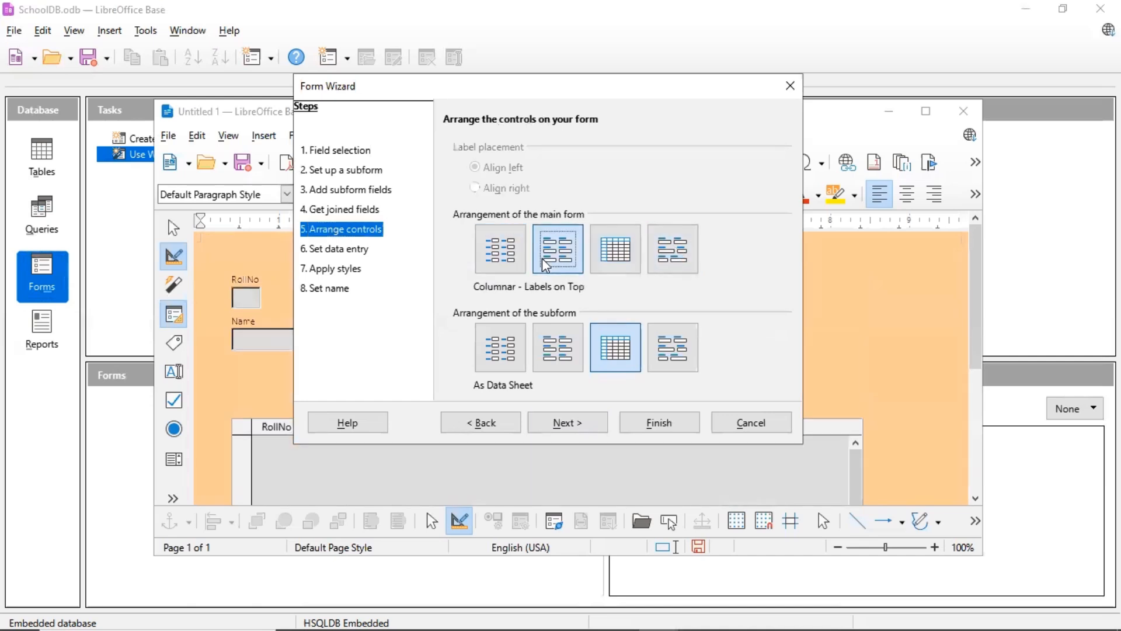
{"action": "left_click", "coordinate": [604, 255]}
{"action": "left_click", "coordinate": [672, 257]}
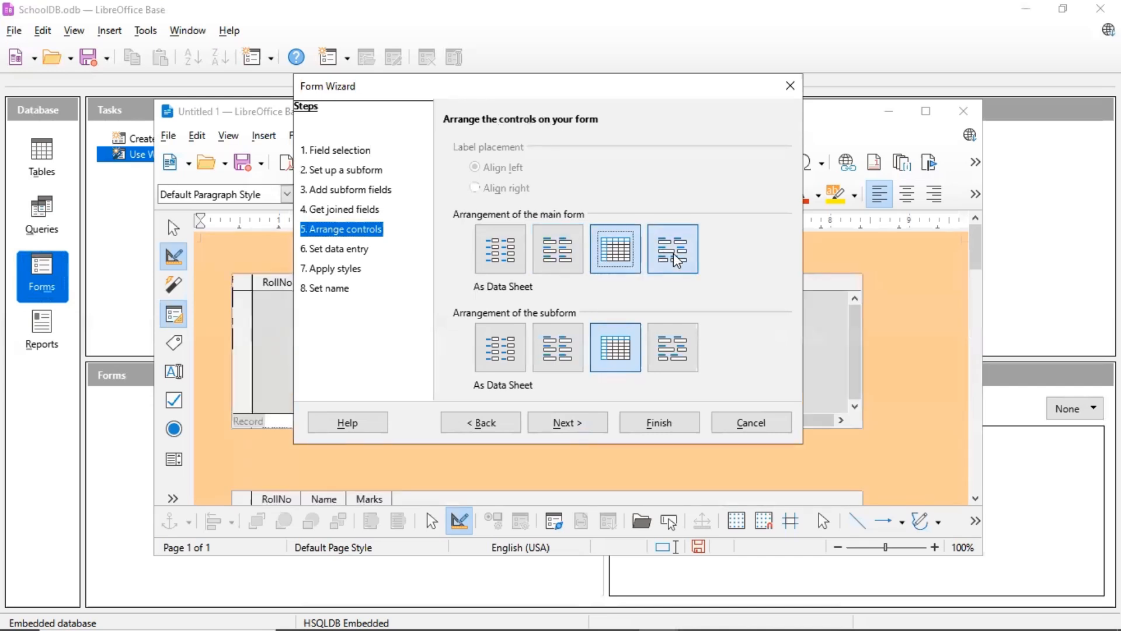
{"action": "left_click", "coordinate": [562, 248]}
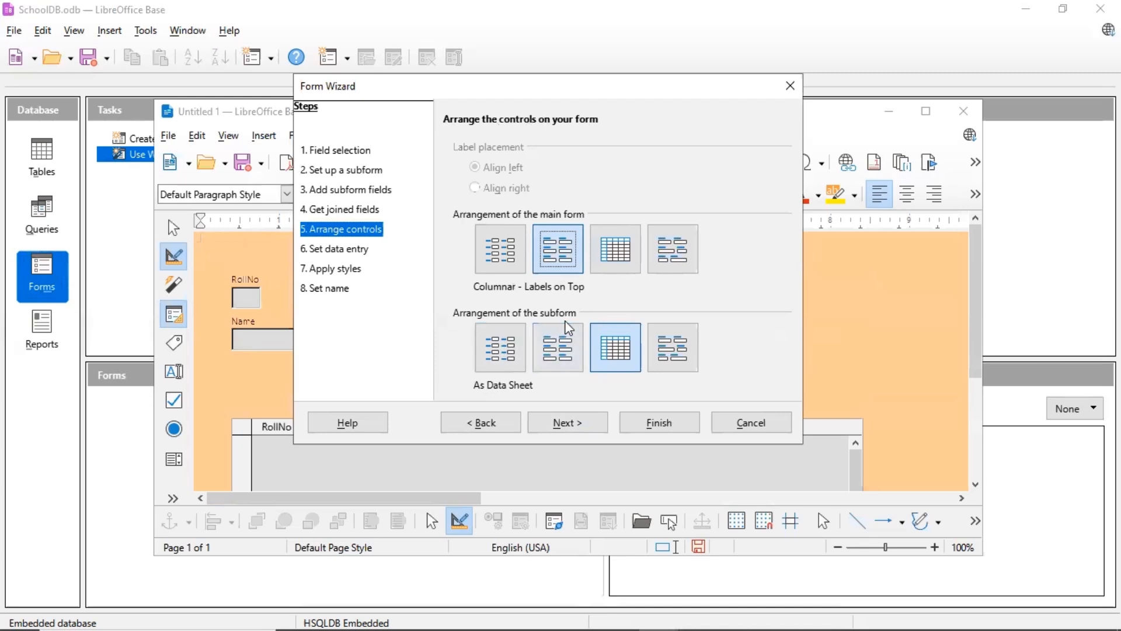
Arrange the subform As Data Sheet and keep the data entry mode that displays all data.
{"action": "left_click", "coordinate": [499, 351]}
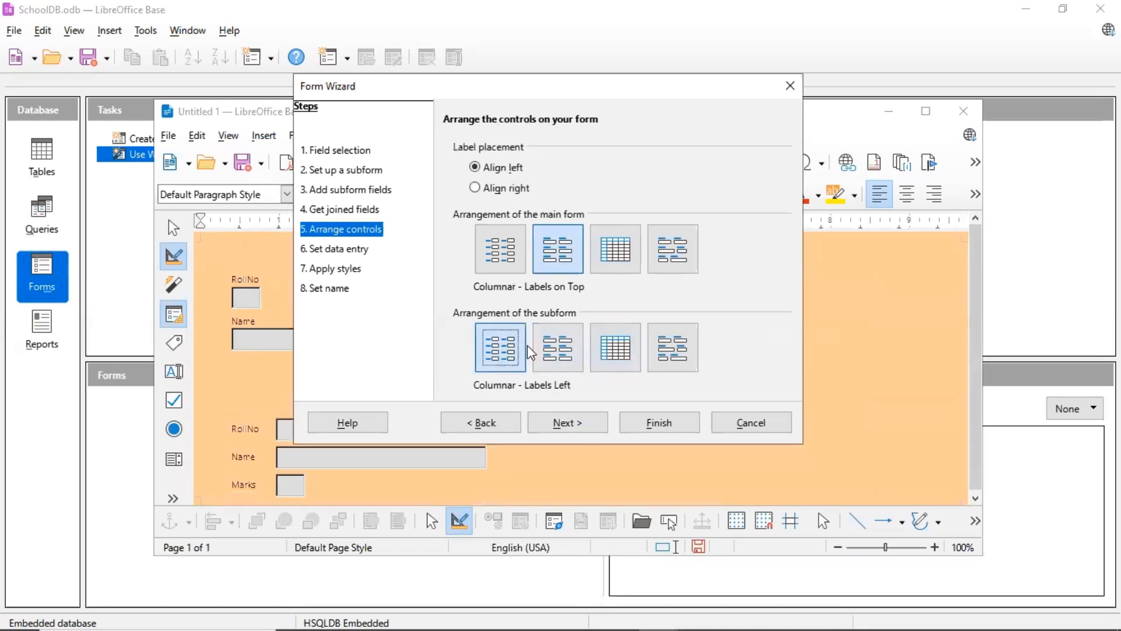
{"action": "left_click", "coordinate": [552, 354]}
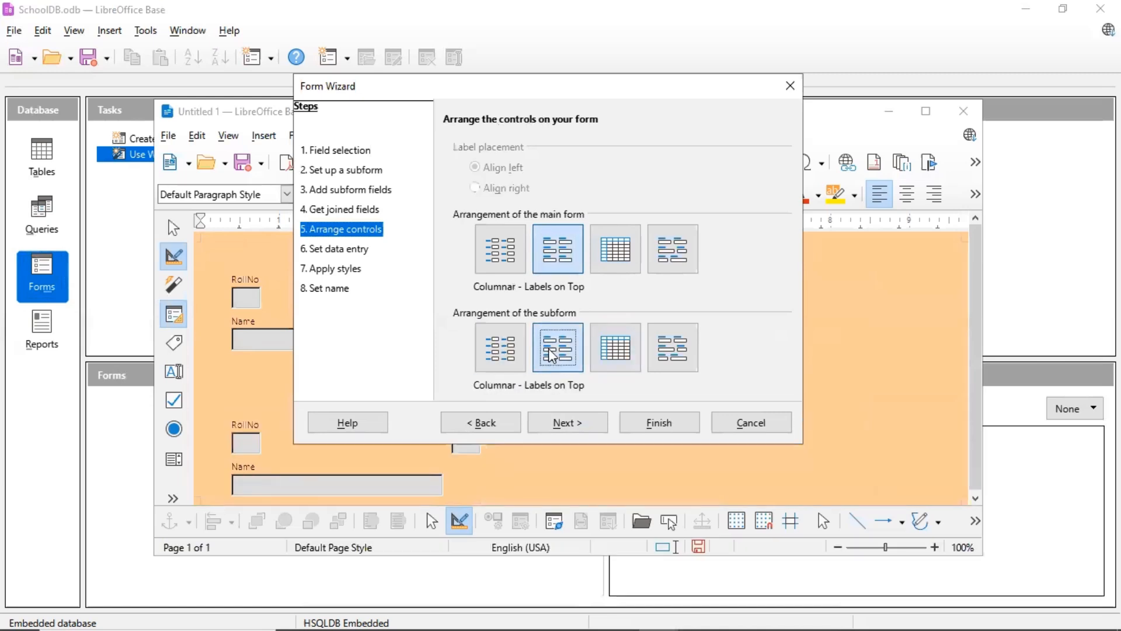
{"action": "left_click", "coordinate": [612, 353]}
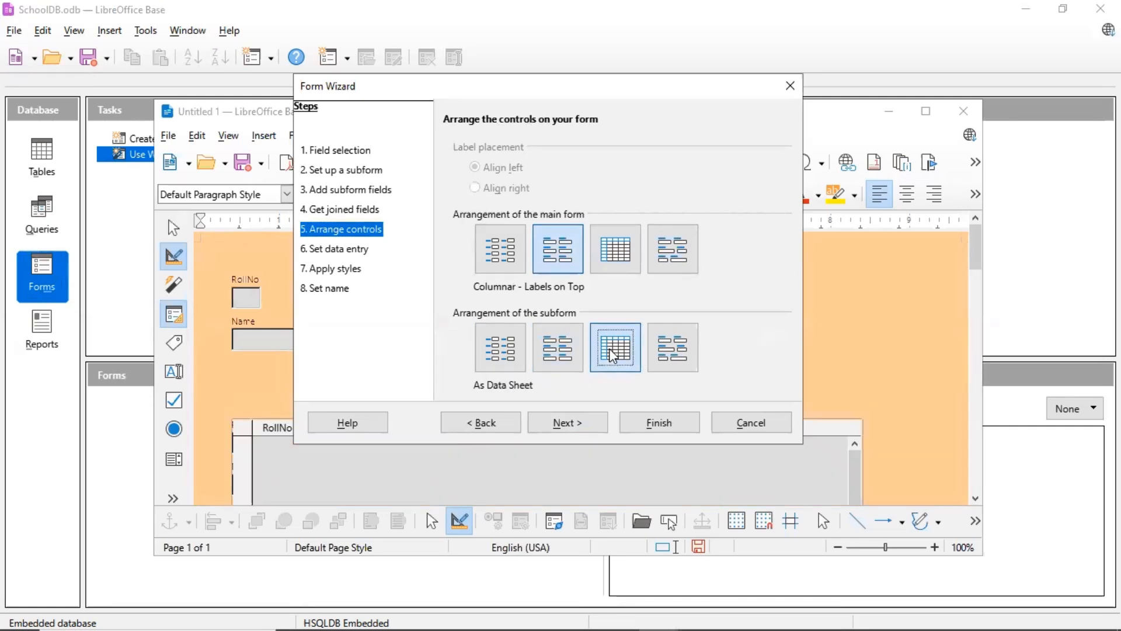
{"action": "left_click", "coordinate": [564, 428]}
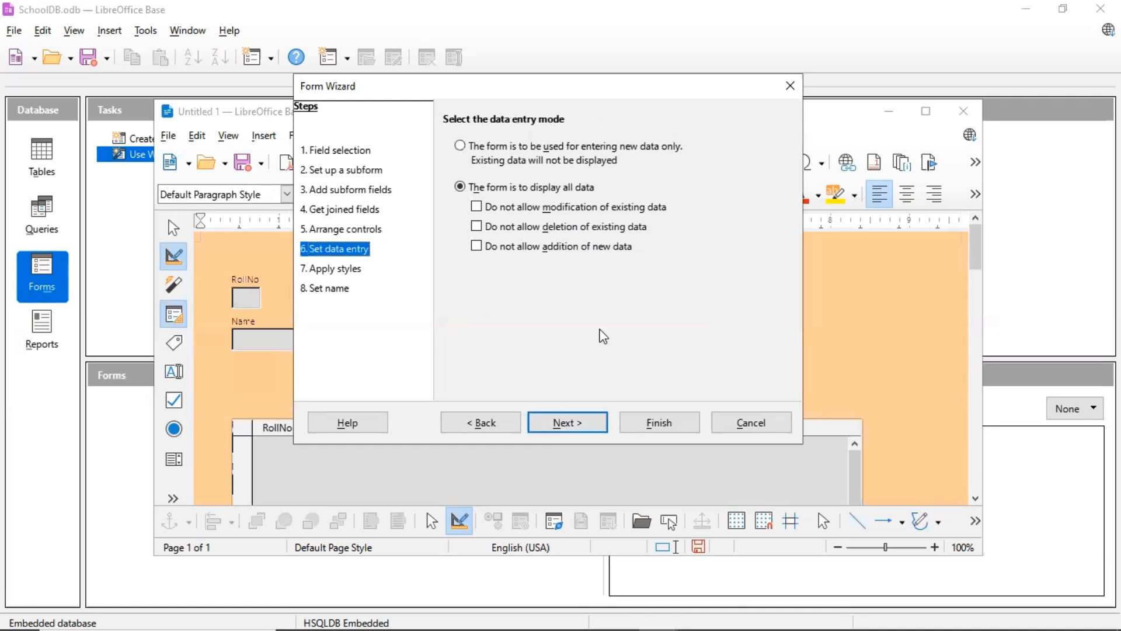
{"action": "left_click", "coordinate": [567, 422]}
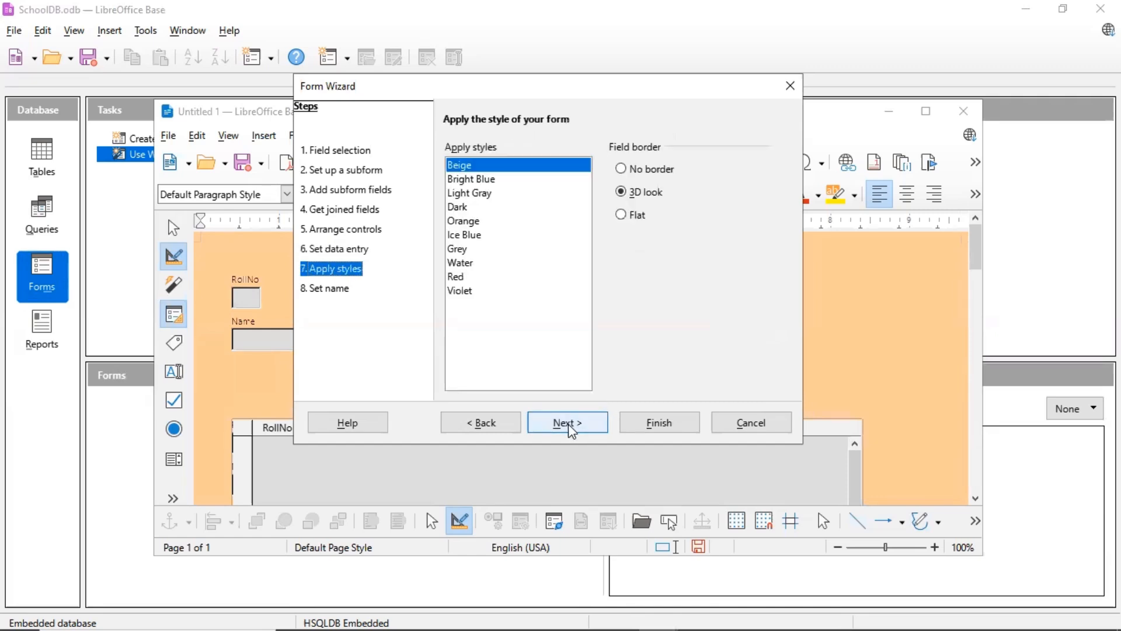
Preview several form styles and apply the Bright Blue style to the form.
{"action": "left_click", "coordinate": [474, 180]}
{"action": "left_click", "coordinate": [472, 197]}
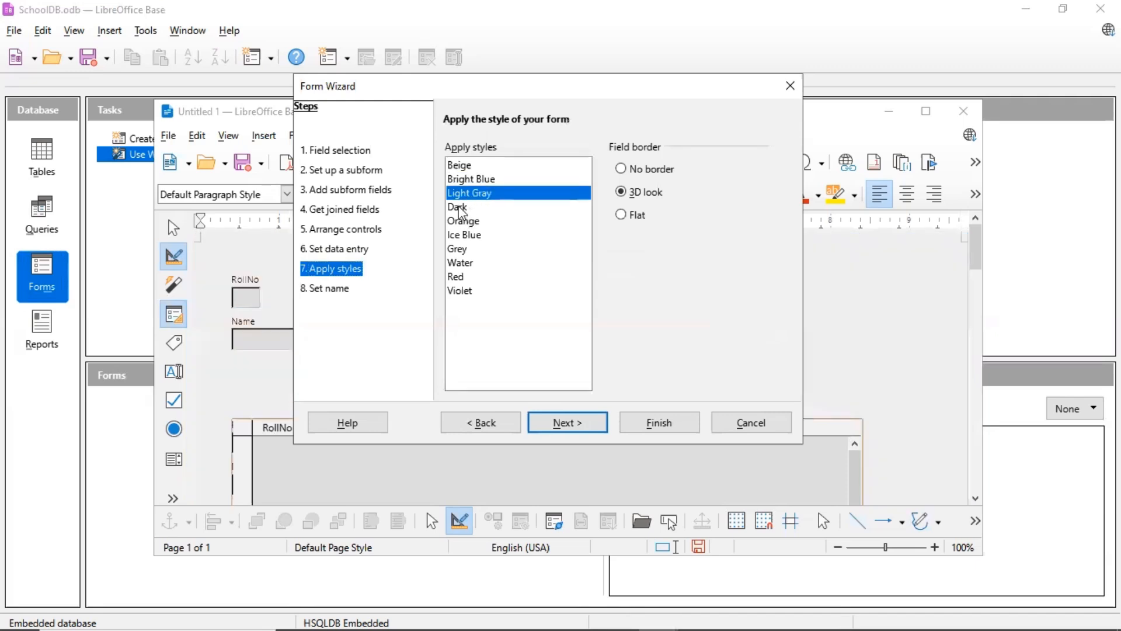
{"action": "left_click", "coordinate": [460, 208]}
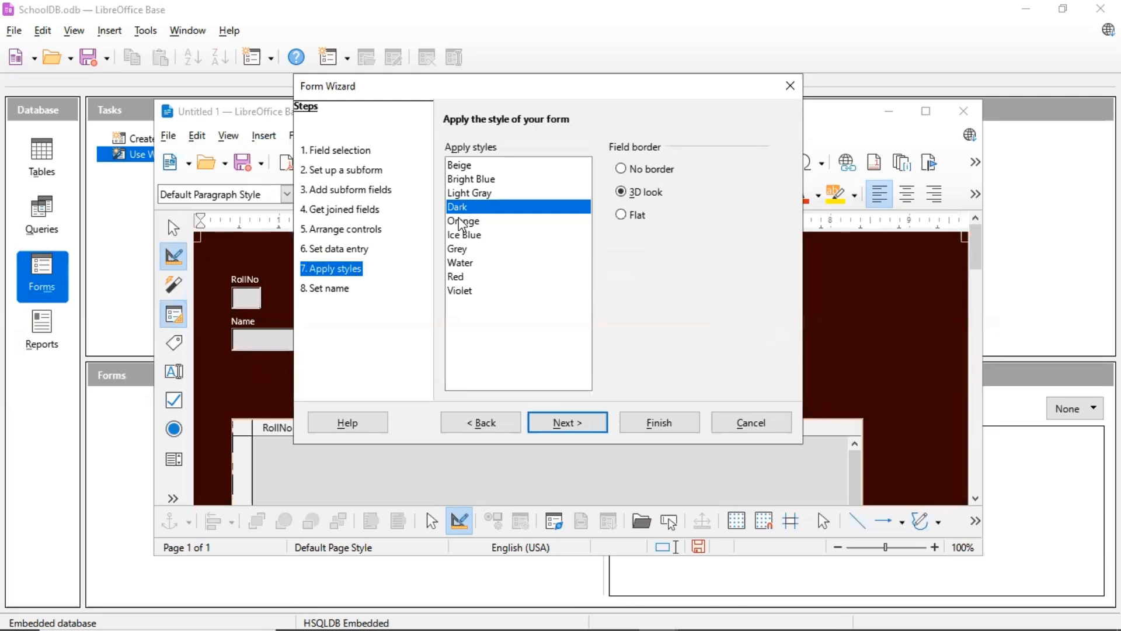
{"action": "left_click", "coordinate": [461, 224]}
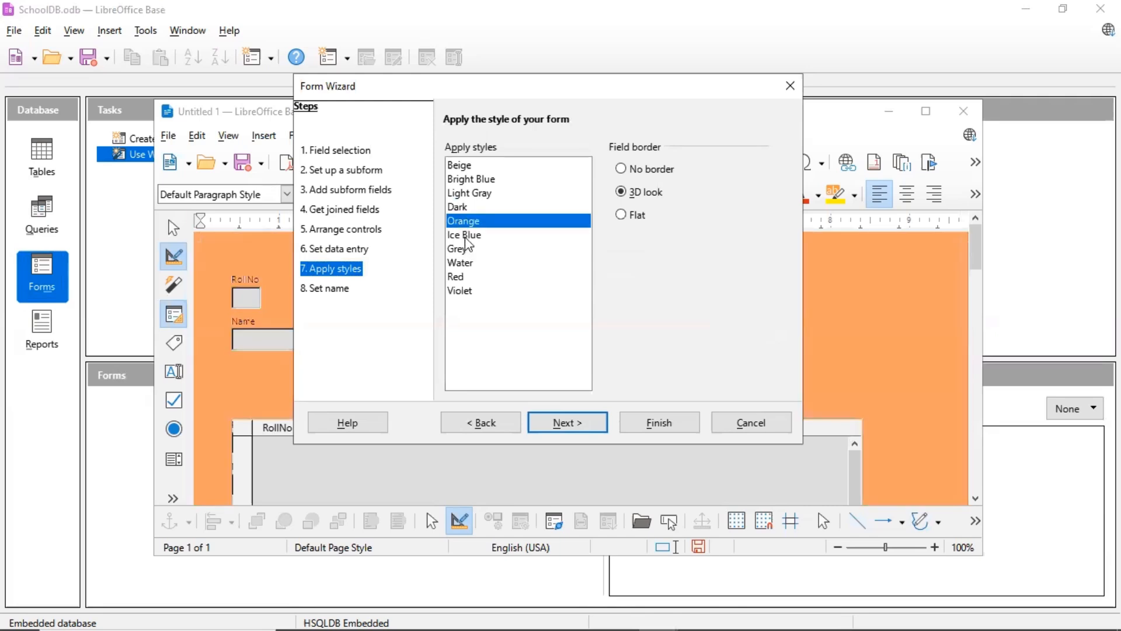
{"action": "left_click", "coordinate": [466, 240]}
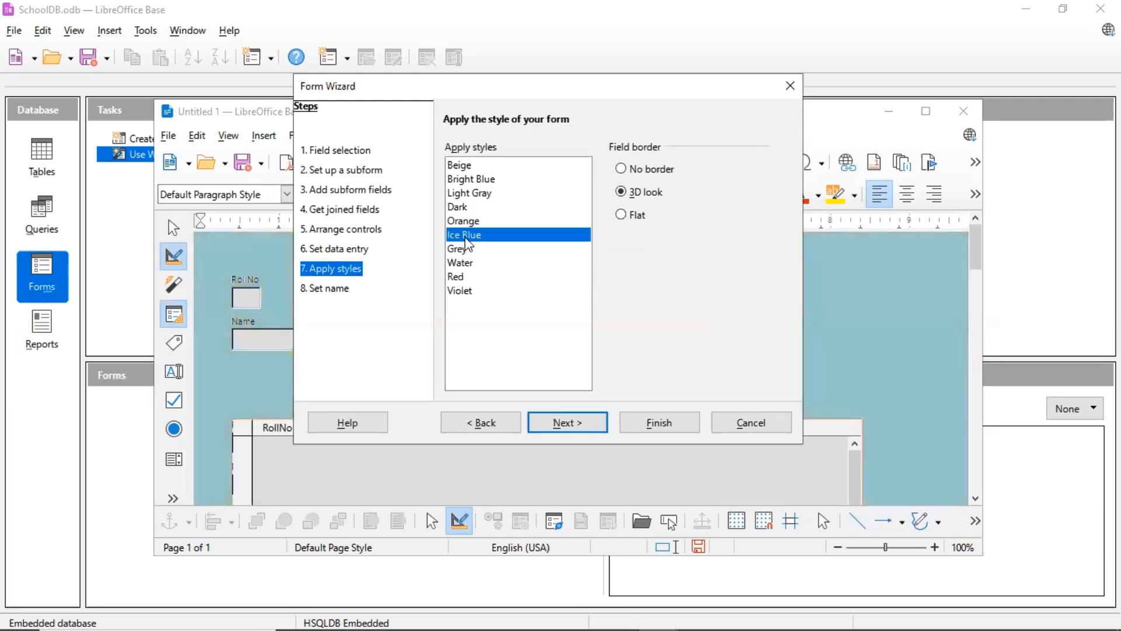
{"action": "left_click", "coordinate": [478, 179]}
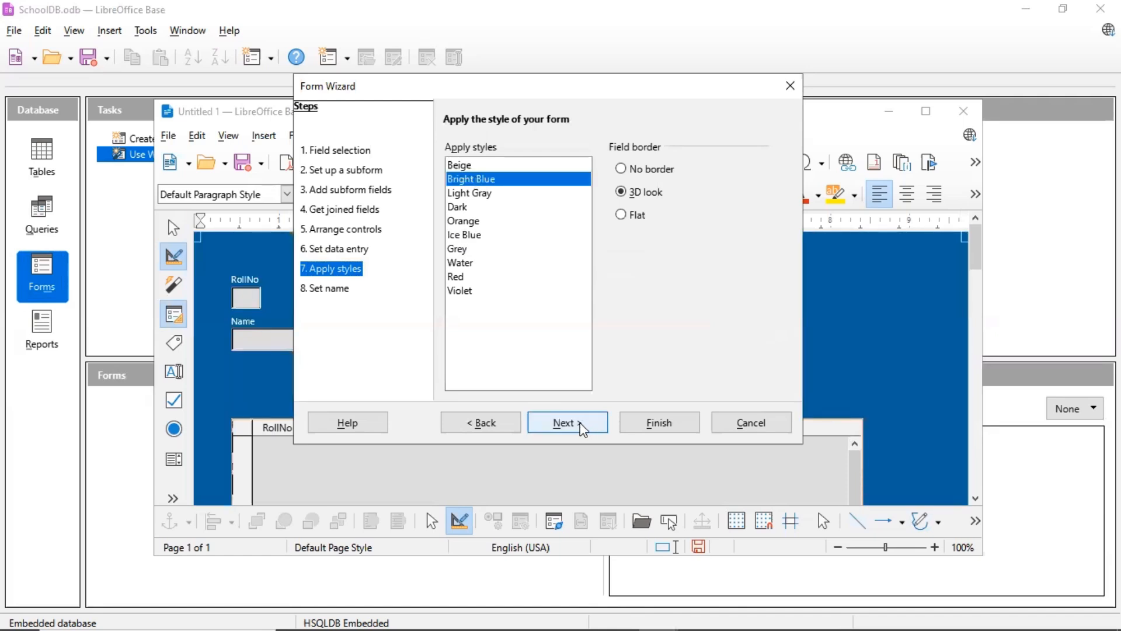
Try the No border and Flat field borders for the form and return to 3D look.
{"action": "left_click", "coordinate": [564, 422]}
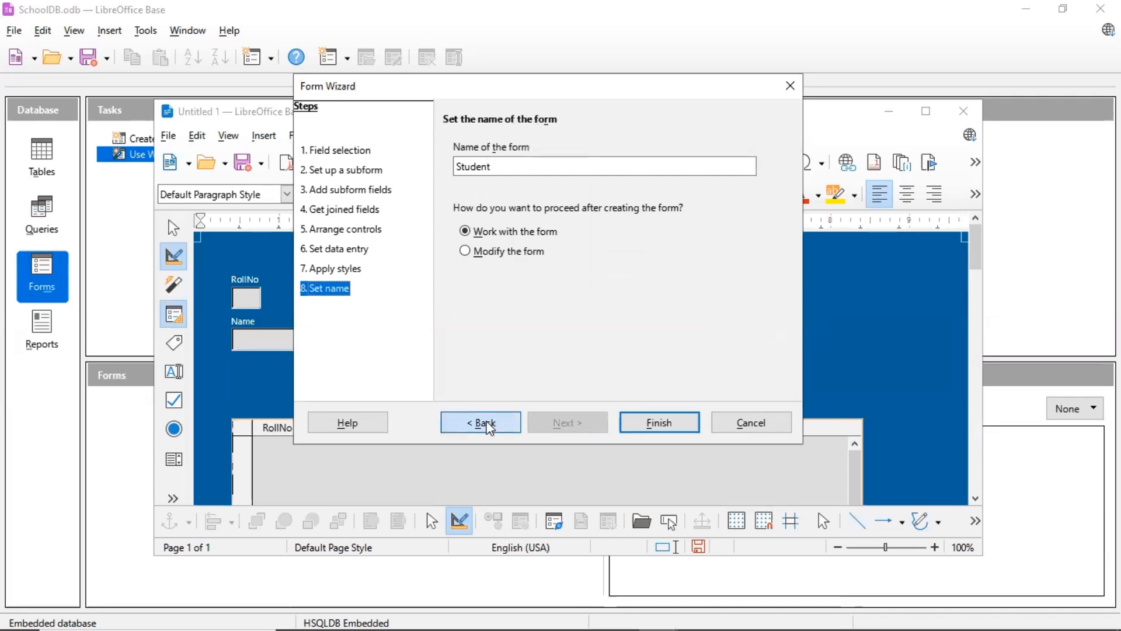
{"action": "left_click", "coordinate": [484, 422]}
{"action": "left_click", "coordinate": [621, 169]}
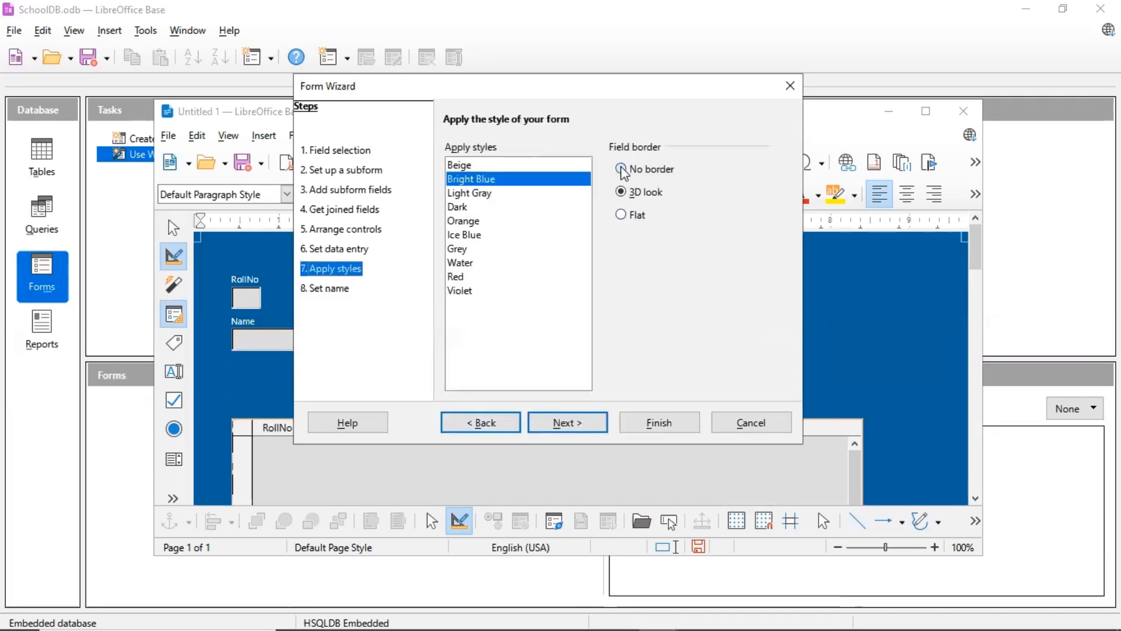
{"action": "left_click", "coordinate": [621, 192]}
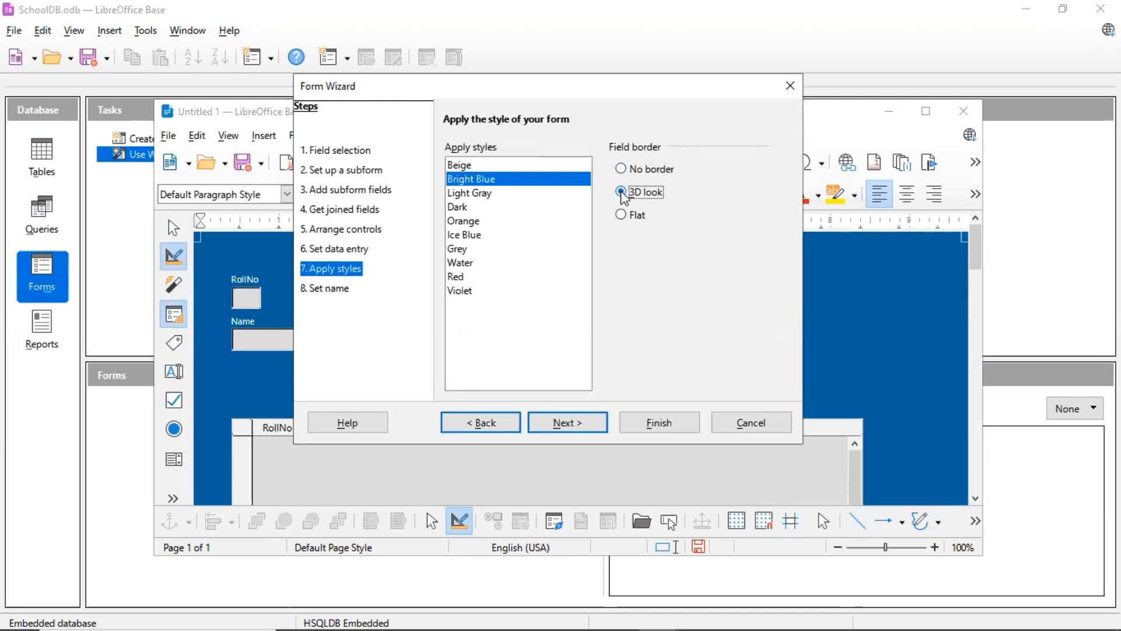
{"action": "left_click", "coordinate": [621, 215]}
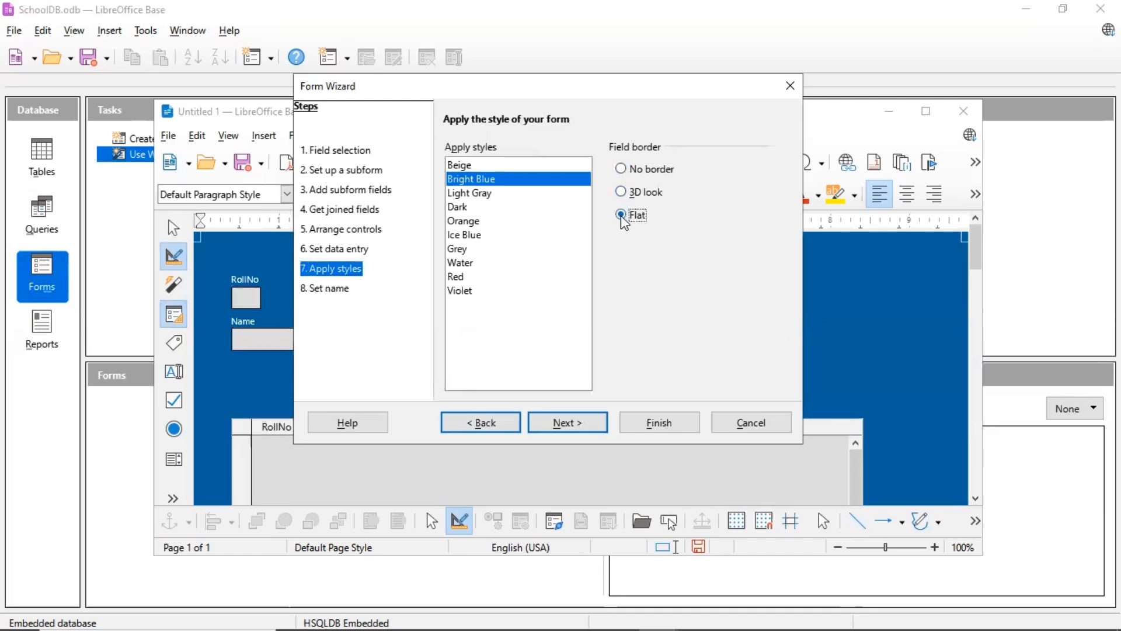
{"action": "left_click", "coordinate": [621, 192]}
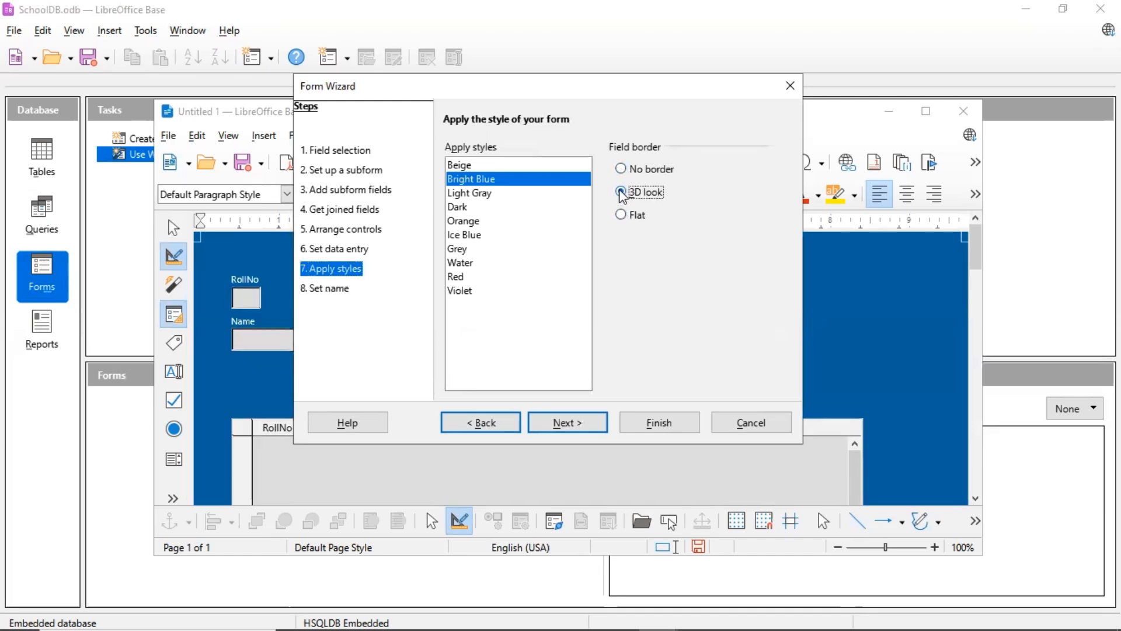
Continue to the form naming stage, try the Modify the form option and return to Work with the form.
{"action": "left_click", "coordinate": [564, 422]}
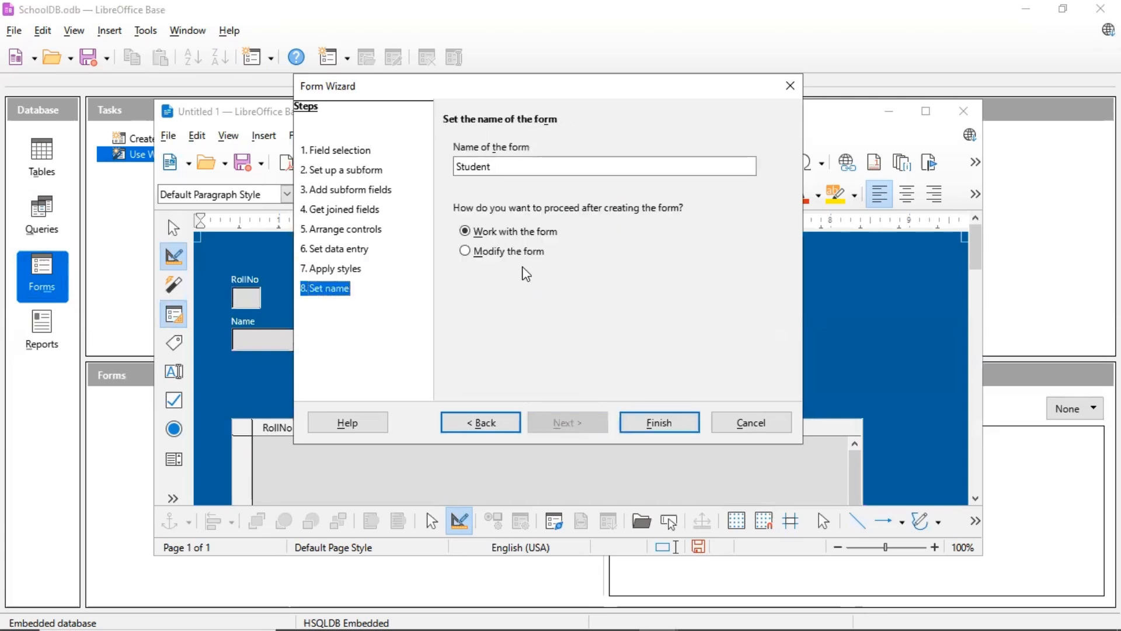
{"action": "left_click", "coordinate": [492, 251]}
{"action": "left_click", "coordinate": [493, 233]}
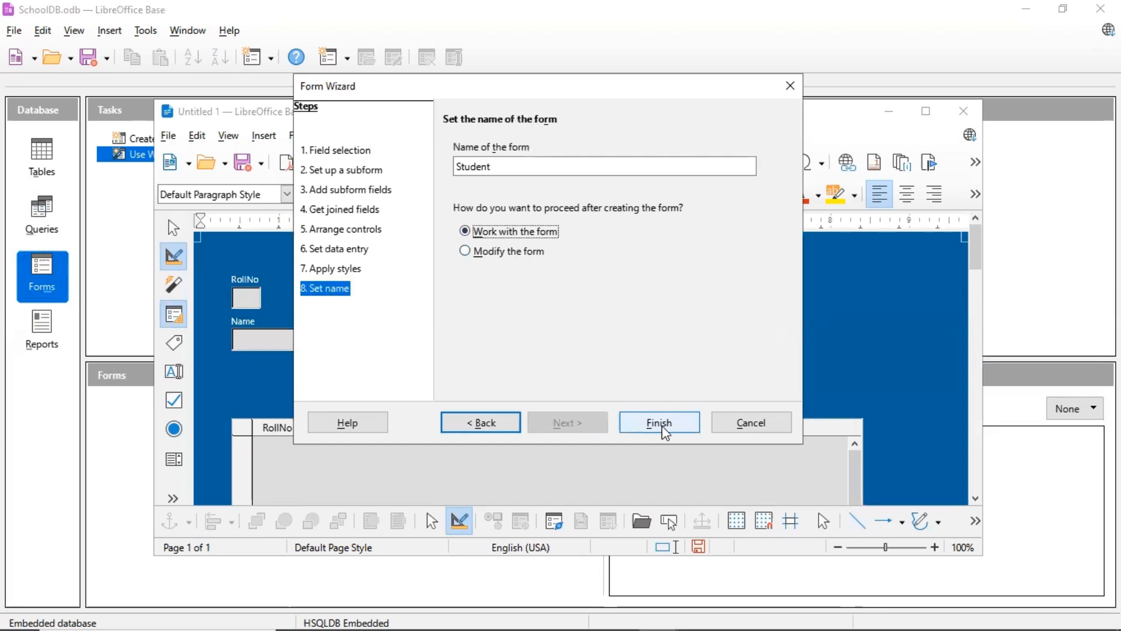
Name the form Student Data Entry Form and finish creating it.
{"action": "left_click", "coordinate": [506, 168]}
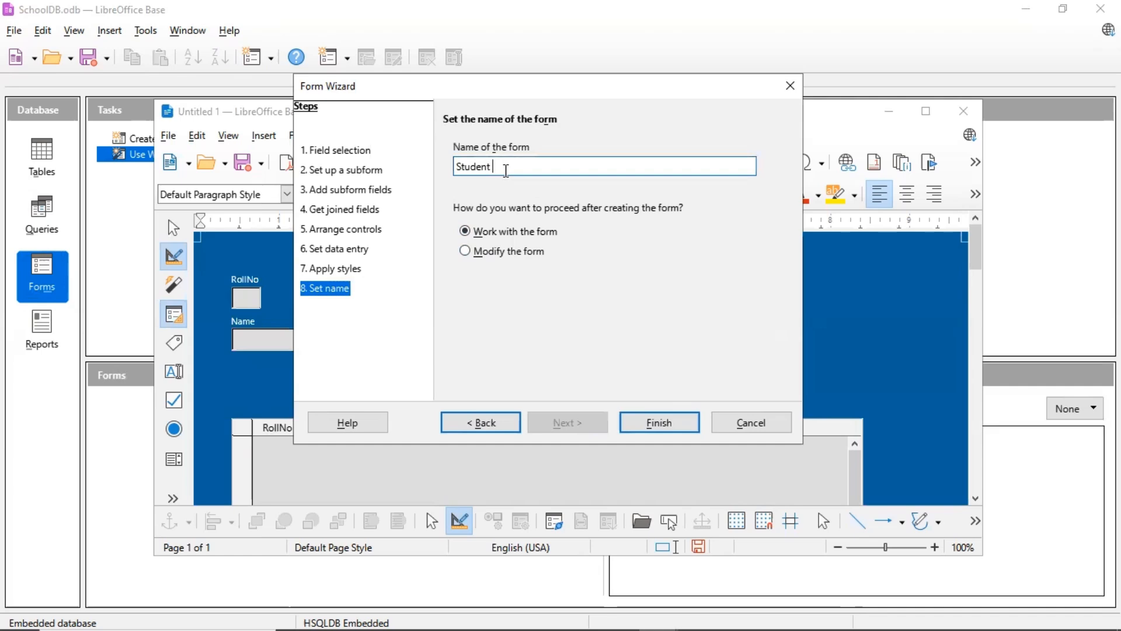
{"action": "type", "text": "Data "}
{"action": "type", "text": "ent"}
{"action": "key", "text": "BackSpace"}
{"action": "key", "text": "BackSpace"}
{"action": "key", "text": "BackSpace"}
{"action": "type", "text": "E"}
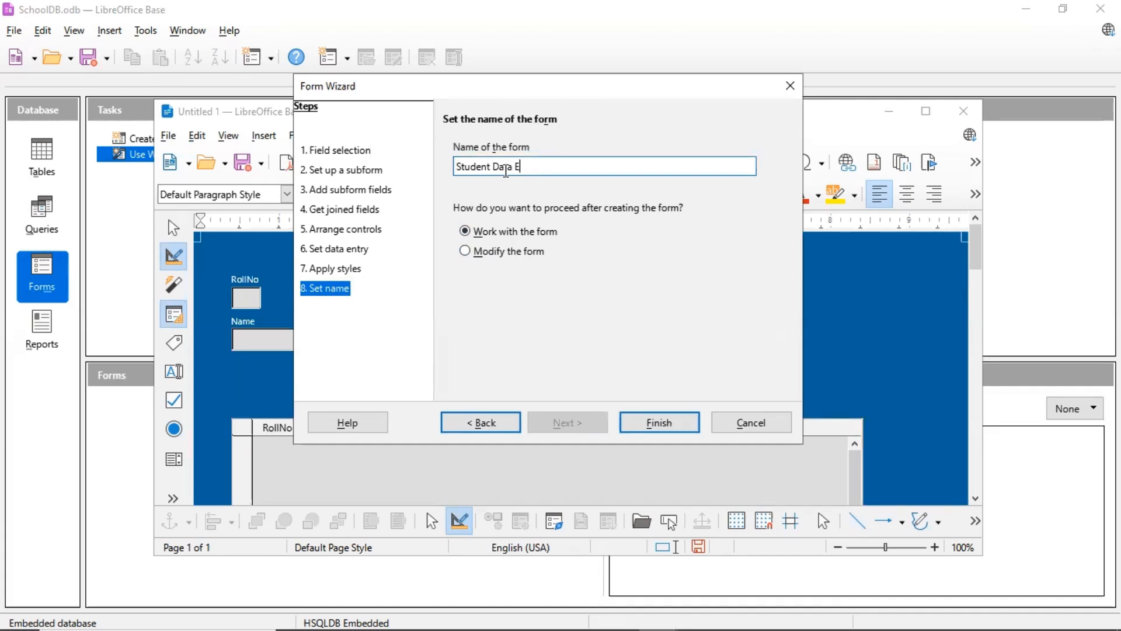
{"action": "type", "text": "ntry form"}
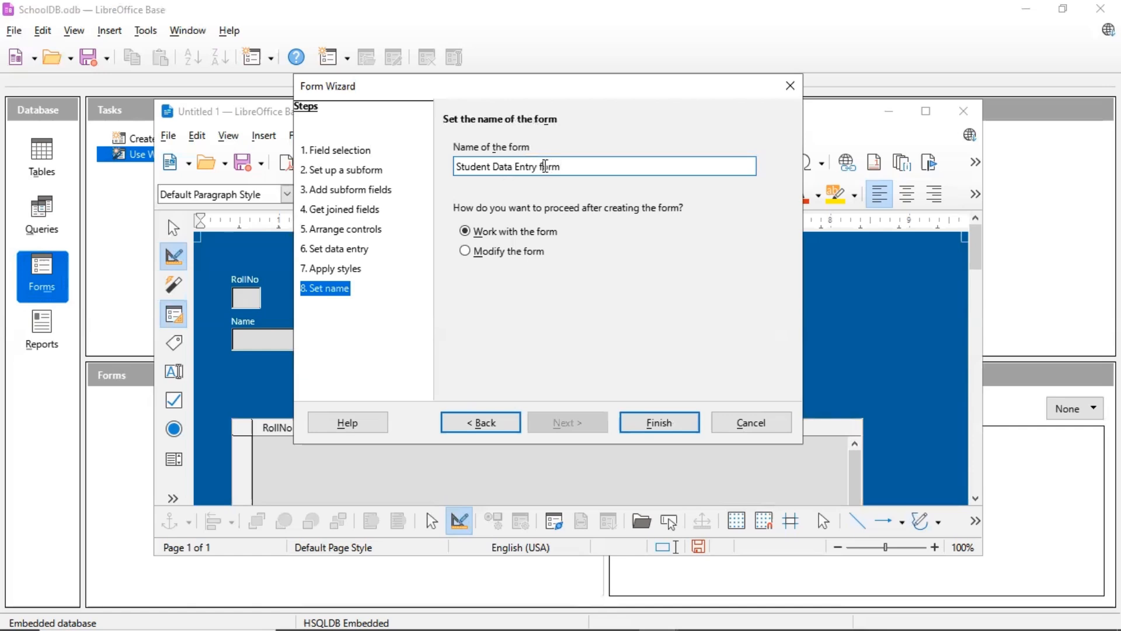
{"action": "left_click", "coordinate": [545, 167]}
{"action": "key", "text": "BackSpace"}
{"action": "type", "text": "F"}
{"action": "left_click", "coordinate": [654, 423]}
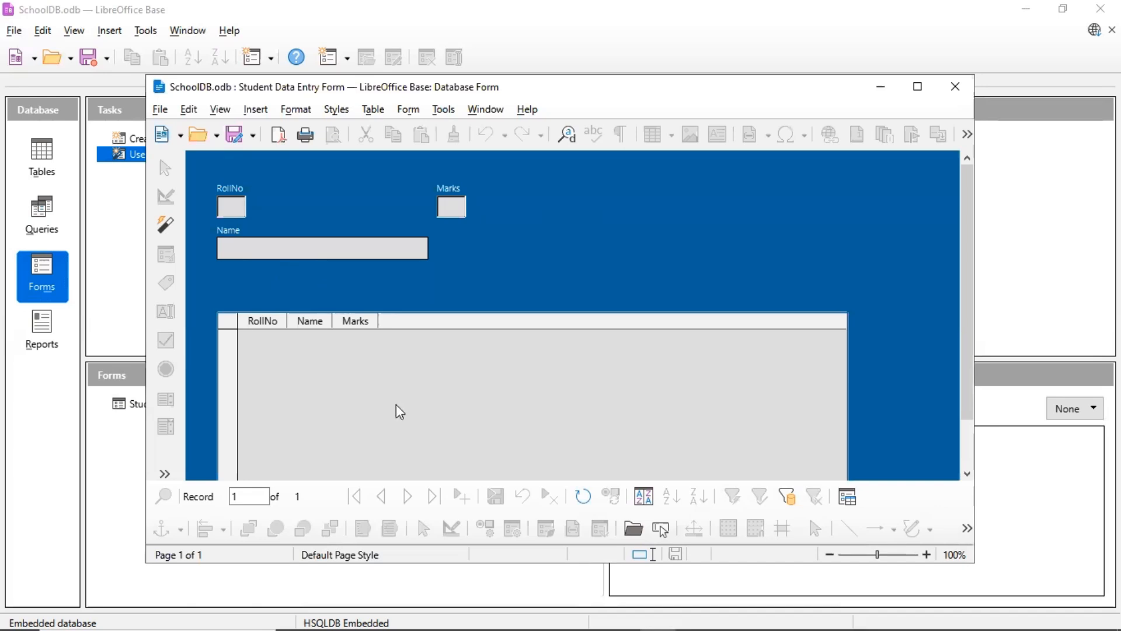
Fill in the first record with RollNo 1, the student's name and Marks 70, and save the record.
{"action": "left_click", "coordinate": [223, 209]}
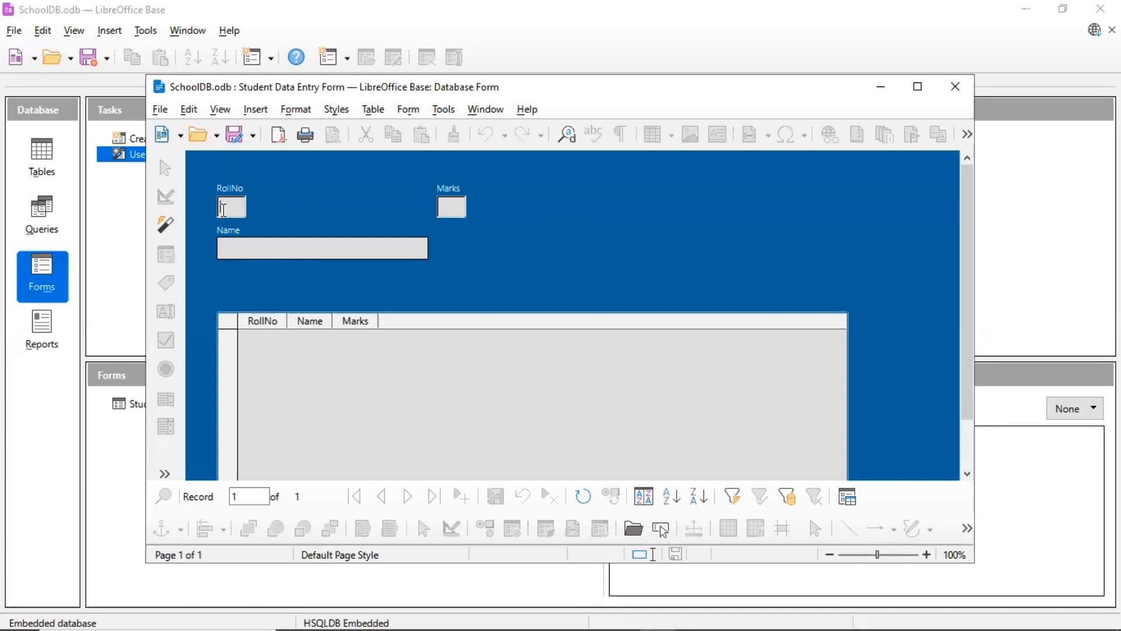
{"action": "type", "text": "1"}
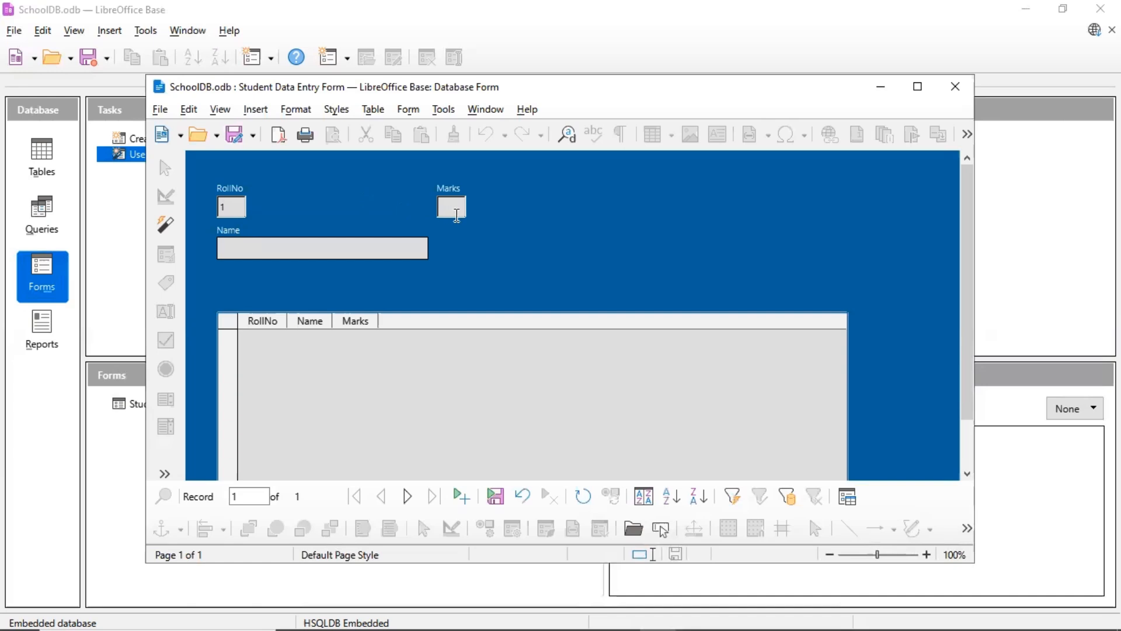
{"action": "left_click", "coordinate": [292, 244]}
{"action": "left_click", "coordinate": [273, 248]}
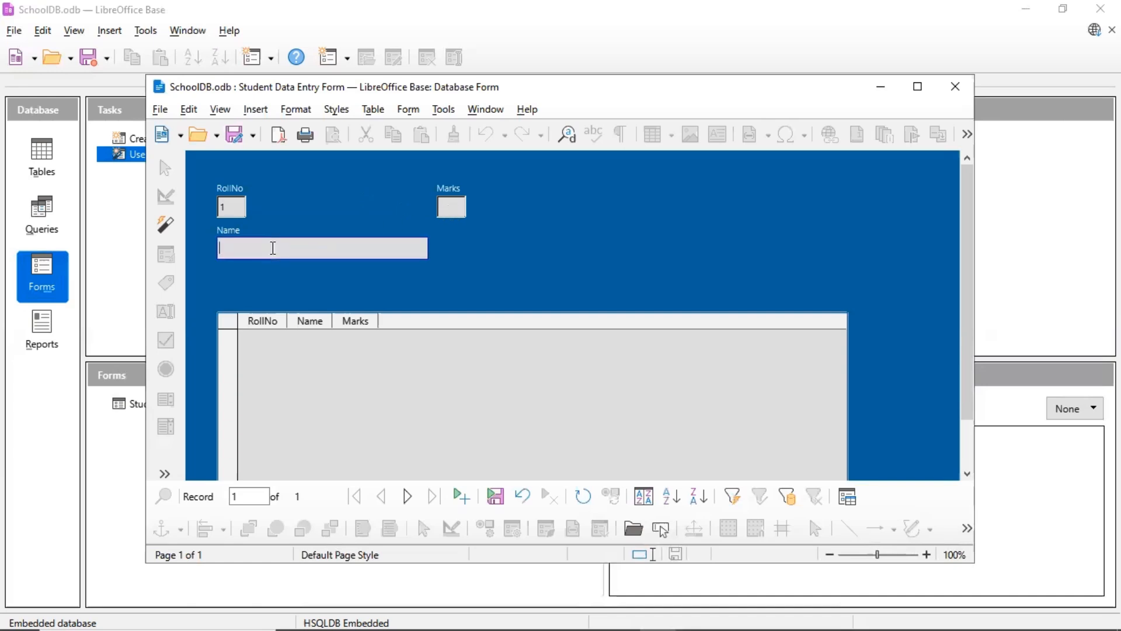
{"action": "type", "text": "Suhash"}
{"action": "left_click", "coordinate": [450, 206]}
{"action": "type", "text": "70"}
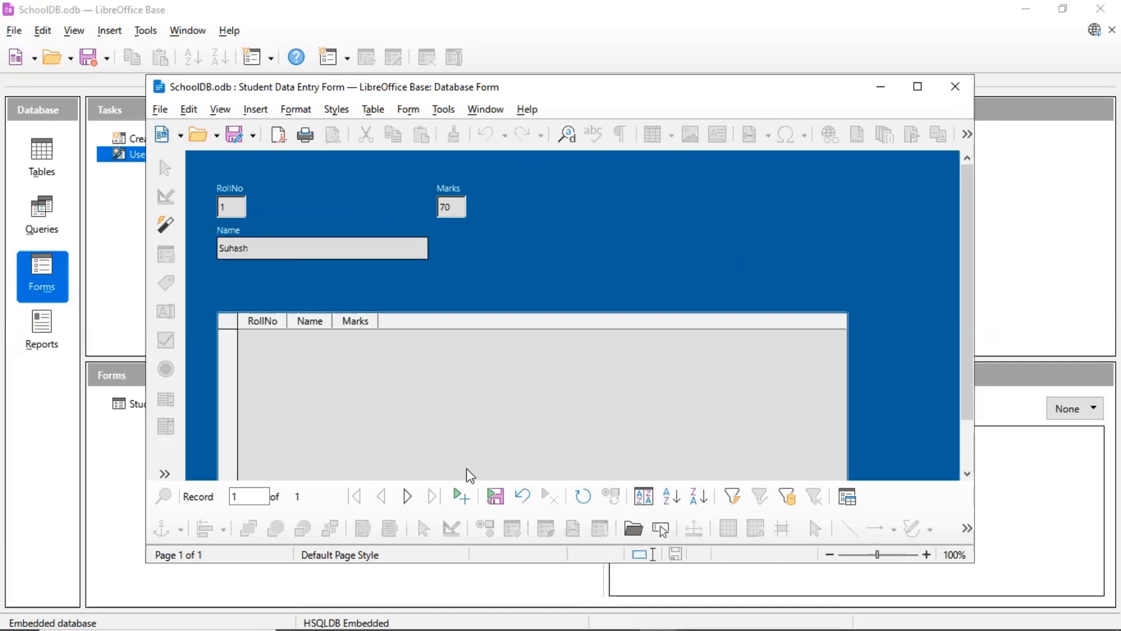
{"action": "left_click", "coordinate": [496, 498]}
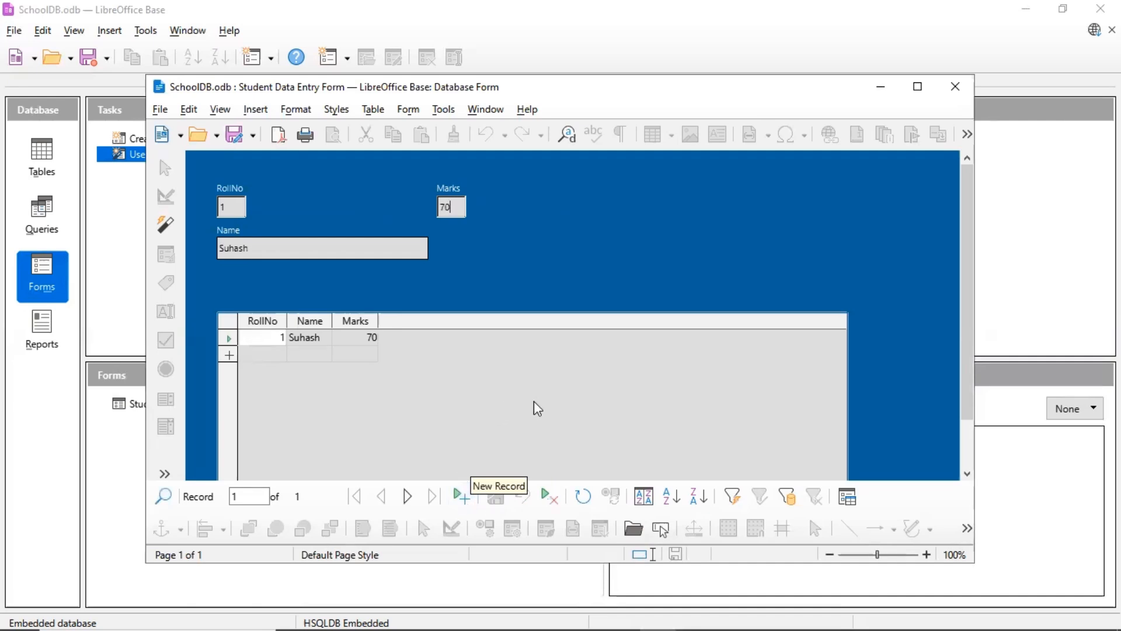
Add a new record with RollNo 2, the student's name and Marks 80, and save it.
{"action": "left_click", "coordinate": [460, 497]}
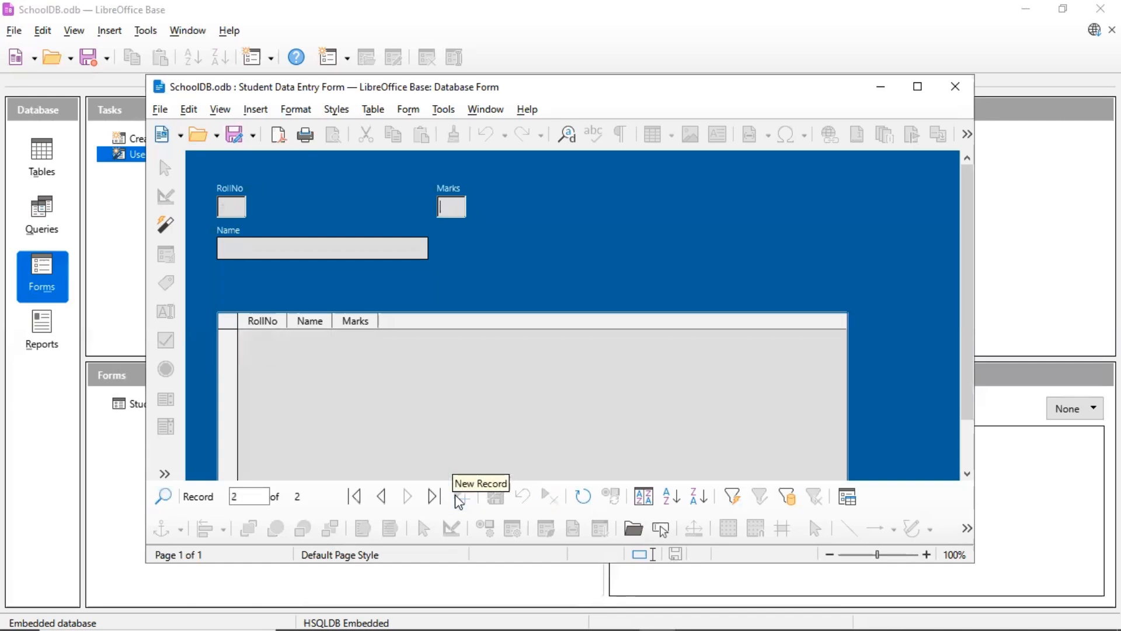
{"action": "left_click", "coordinate": [229, 209]}
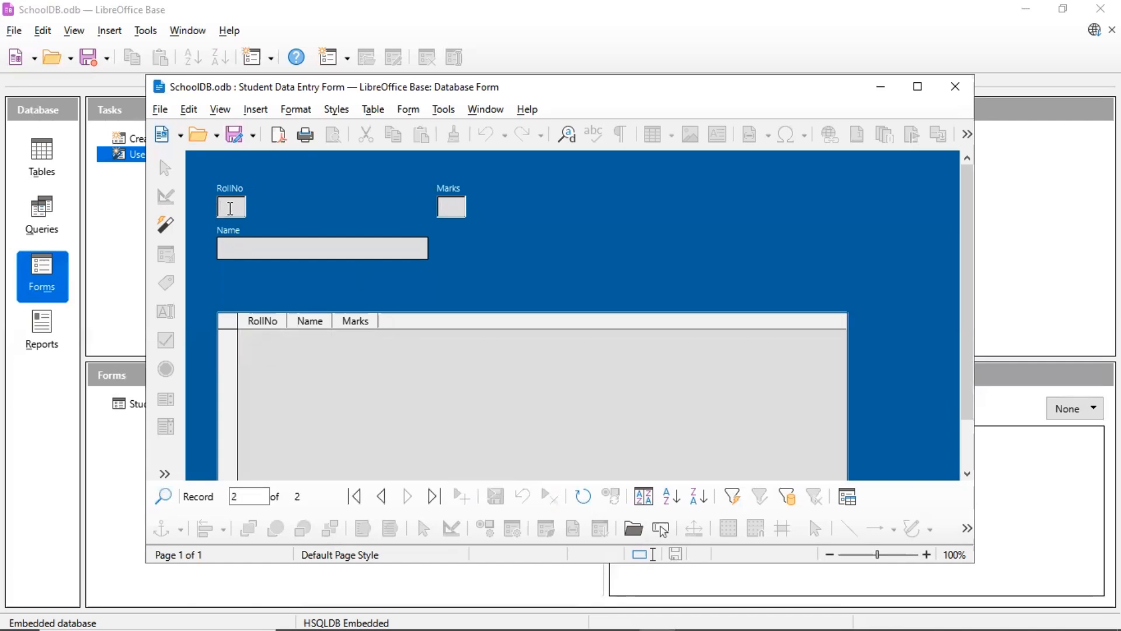
{"action": "type", "text": "2"}
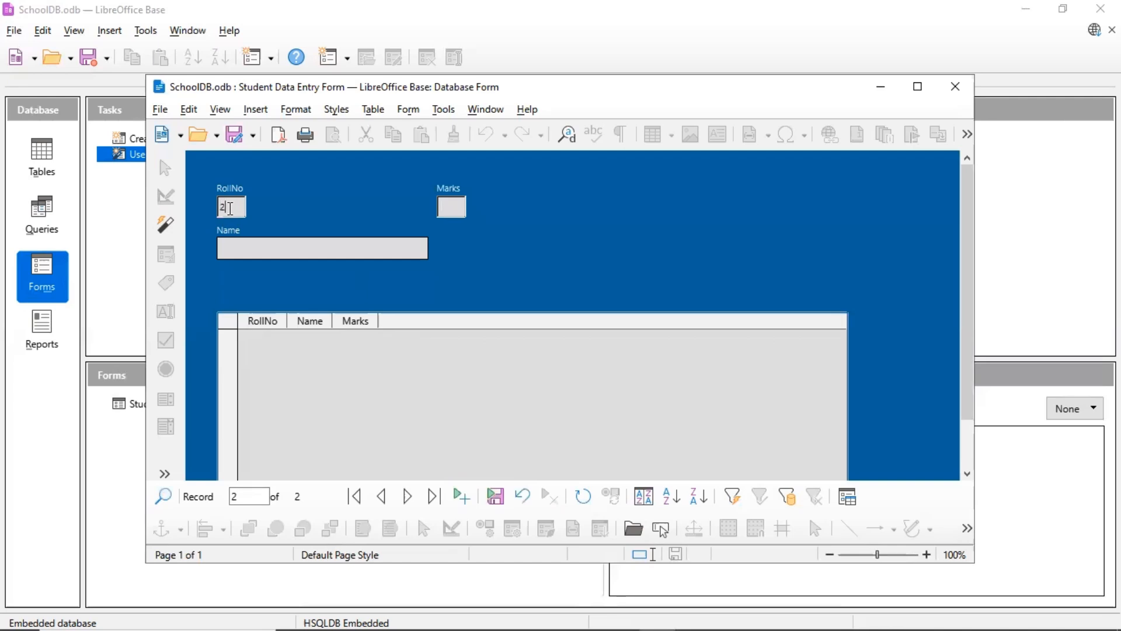
{"action": "key", "text": "Tab"}
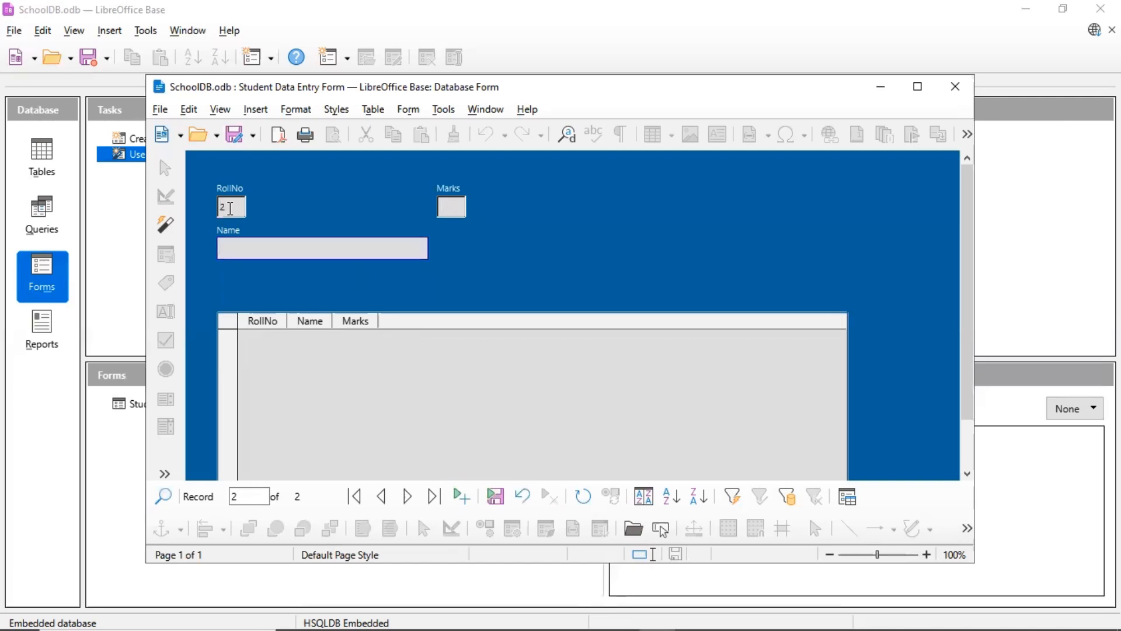
{"action": "type", "text": "Mahesh"}
{"action": "key", "text": "Tab"}
{"action": "type", "text": "80"}
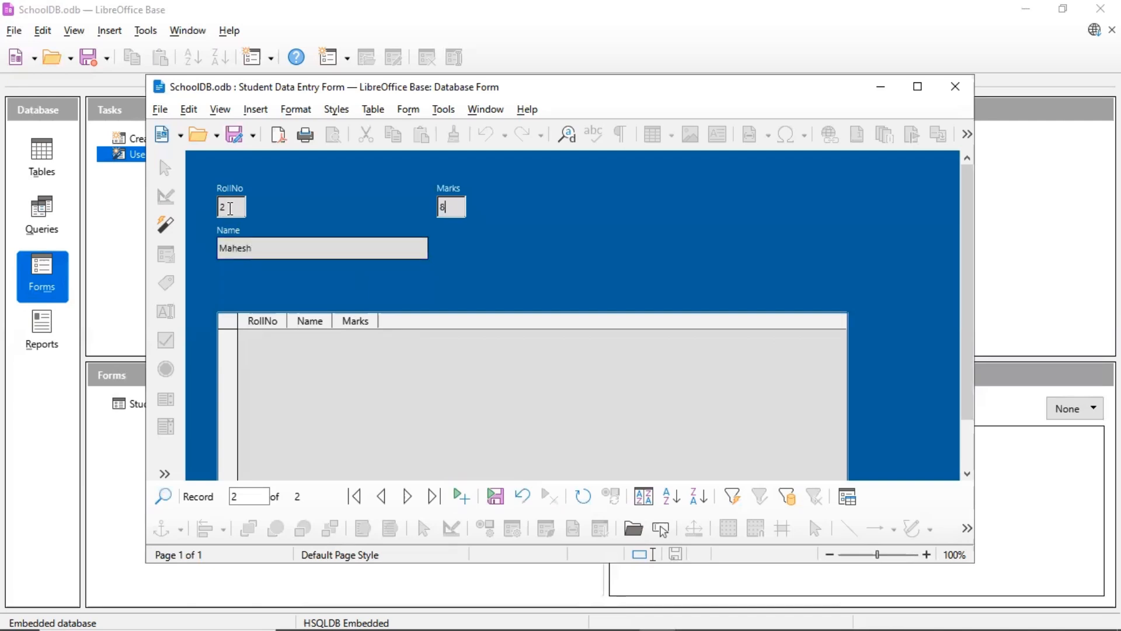
{"action": "left_click", "coordinate": [495, 496]}
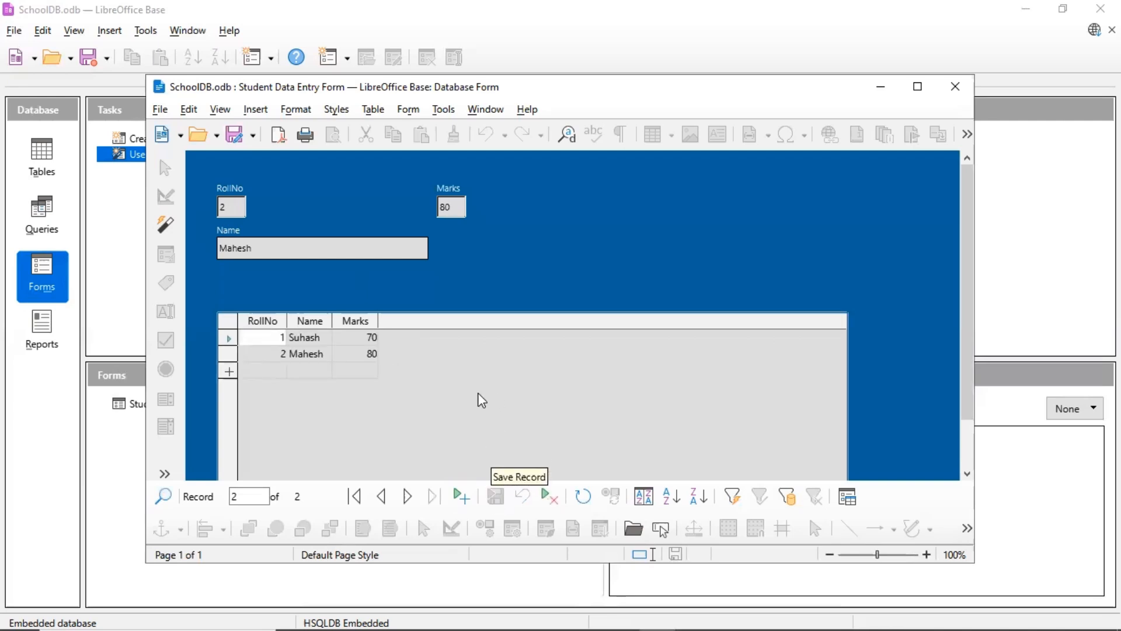
Add another record with RollNo 3, the student's name and Marks 59, and save it.
{"action": "left_click", "coordinate": [459, 497]}
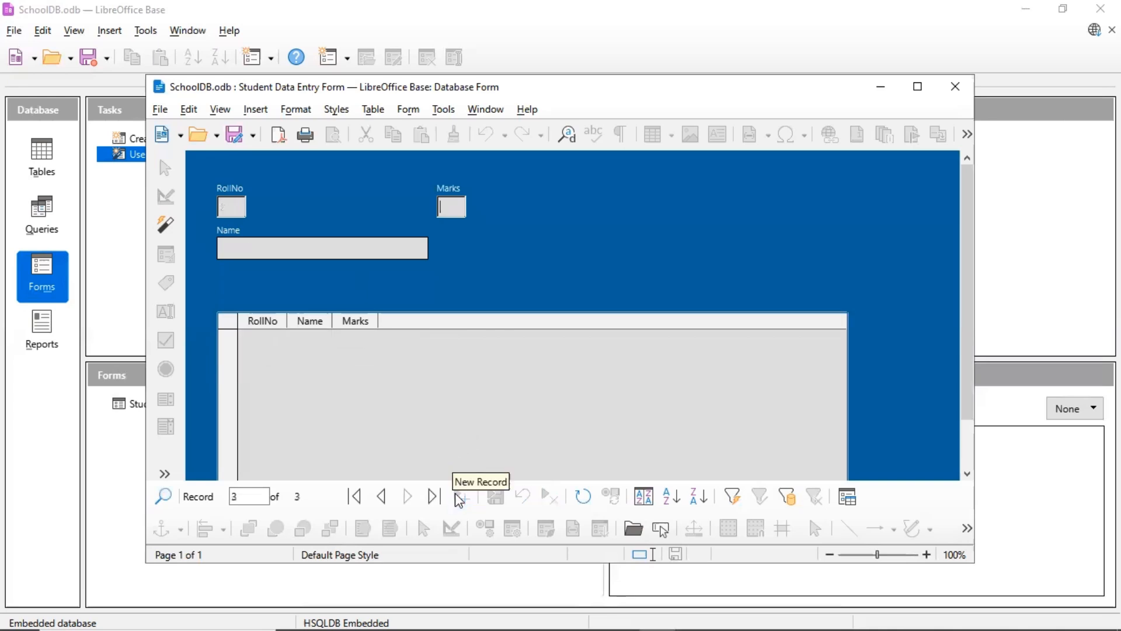
{"action": "type", "text": "3"}
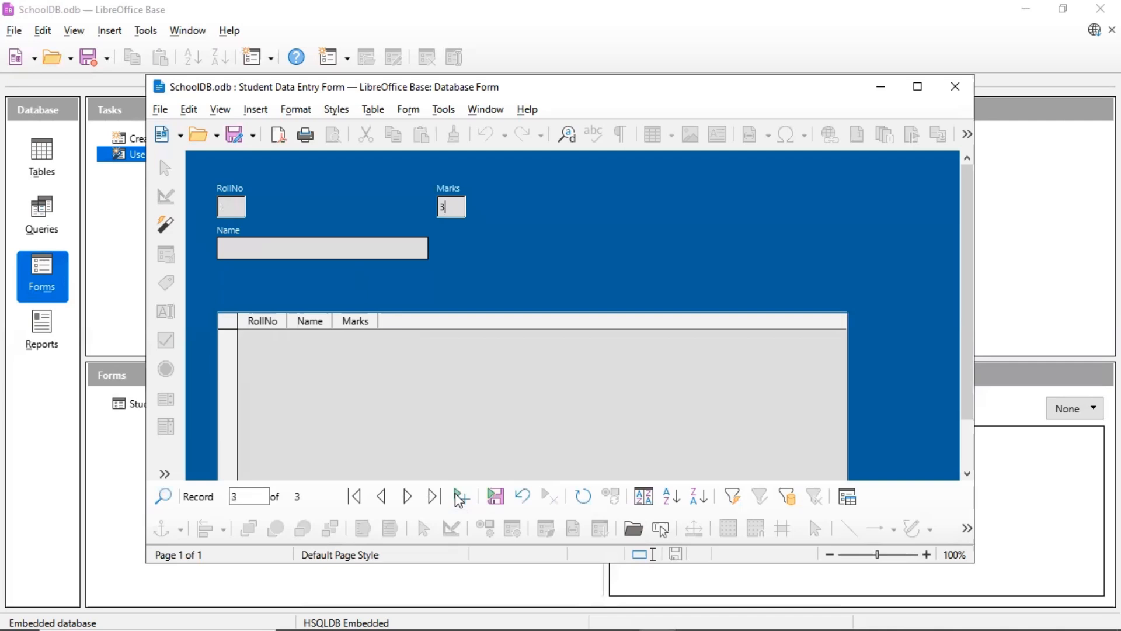
{"action": "key", "text": "BackSpace"}
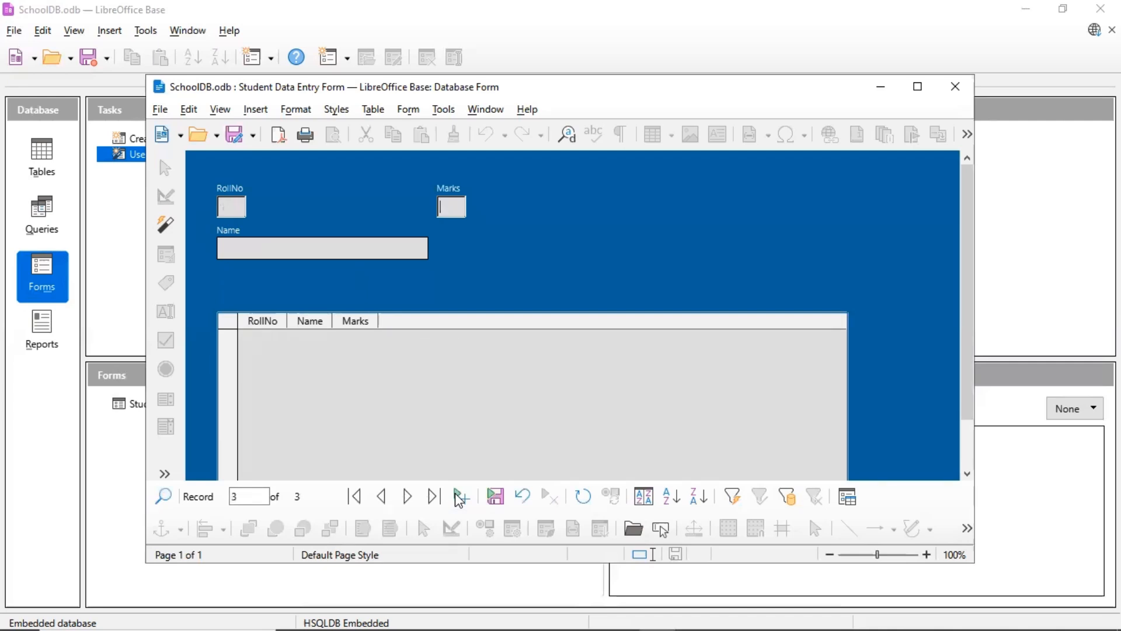
{"action": "left_click", "coordinate": [230, 207]}
{"action": "type", "text": "3"}
{"action": "left_click", "coordinate": [234, 248]}
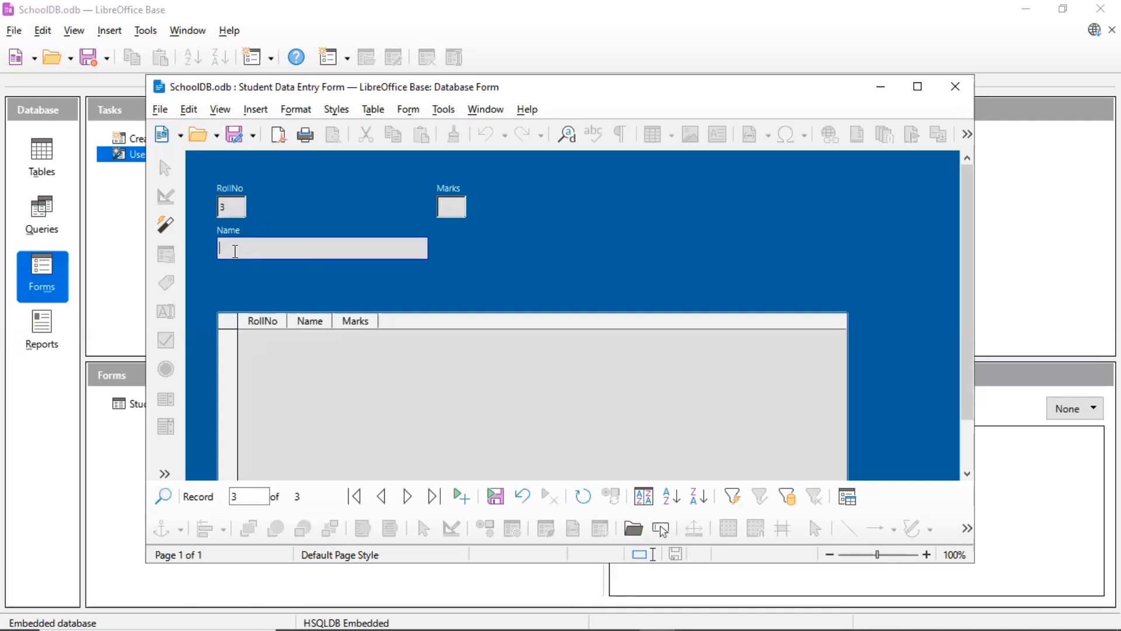
{"action": "type", "text": "Rajesh"}
{"action": "left_click", "coordinate": [449, 202]}
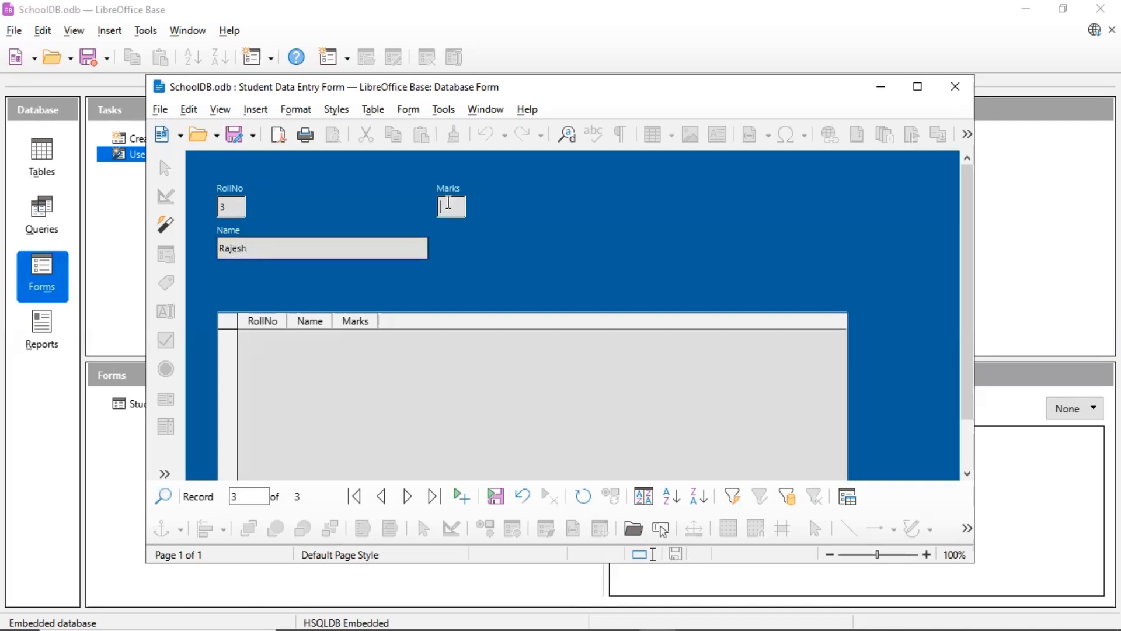
{"action": "type", "text": "59"}
{"action": "left_click", "coordinate": [495, 496]}
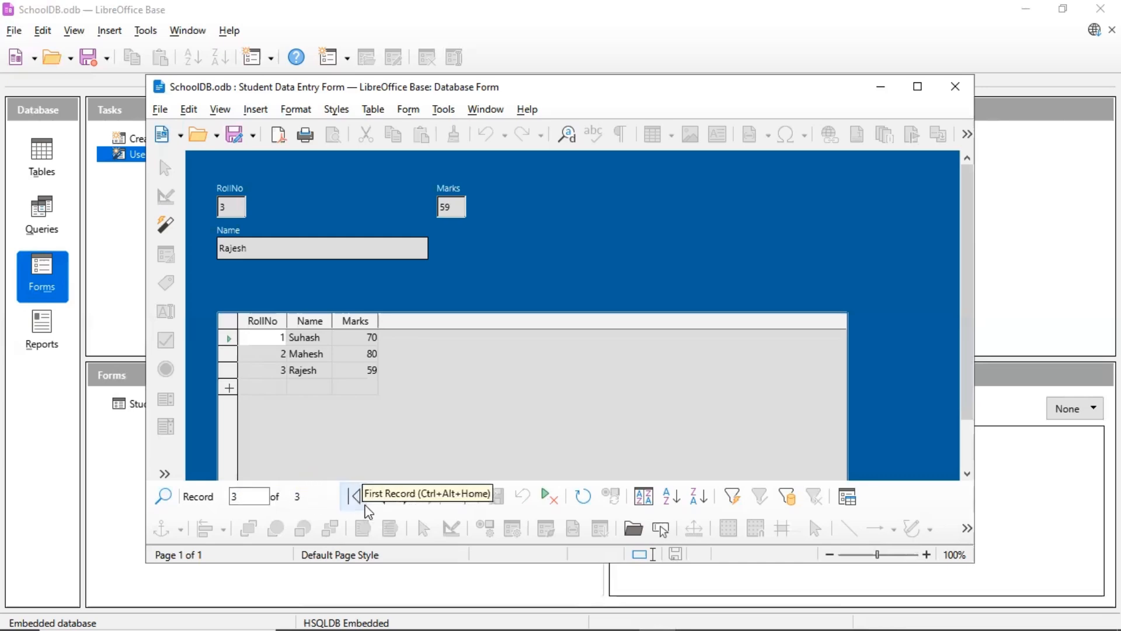
Browse the student records in the main form using first, last, previous and next record navigation.
{"action": "left_click", "coordinate": [355, 497]}
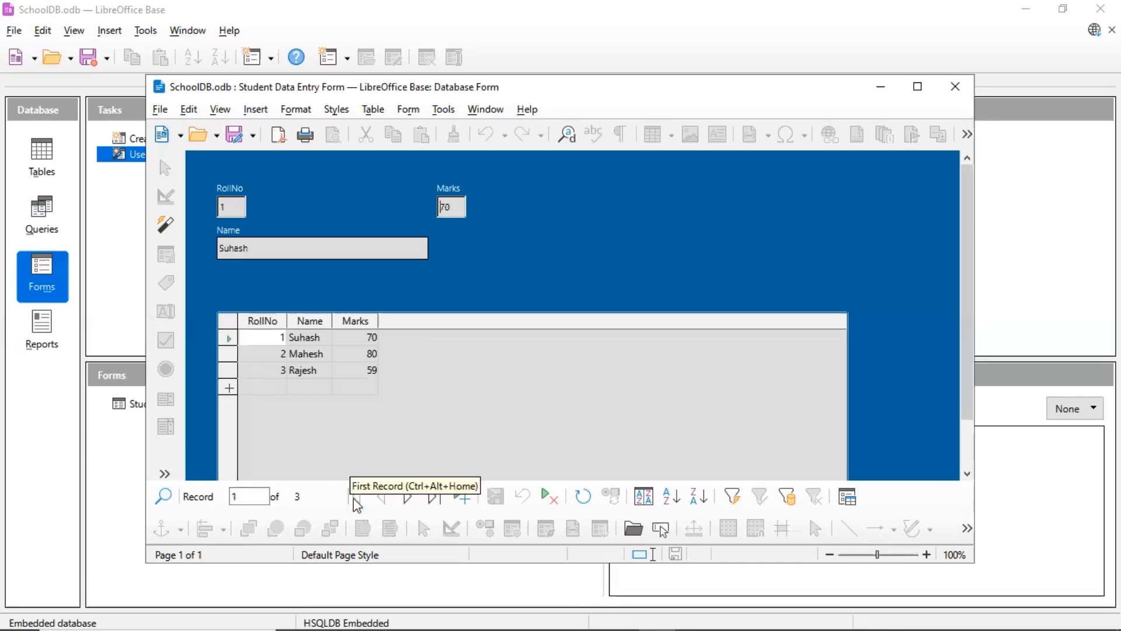
{"action": "left_click", "coordinate": [435, 498]}
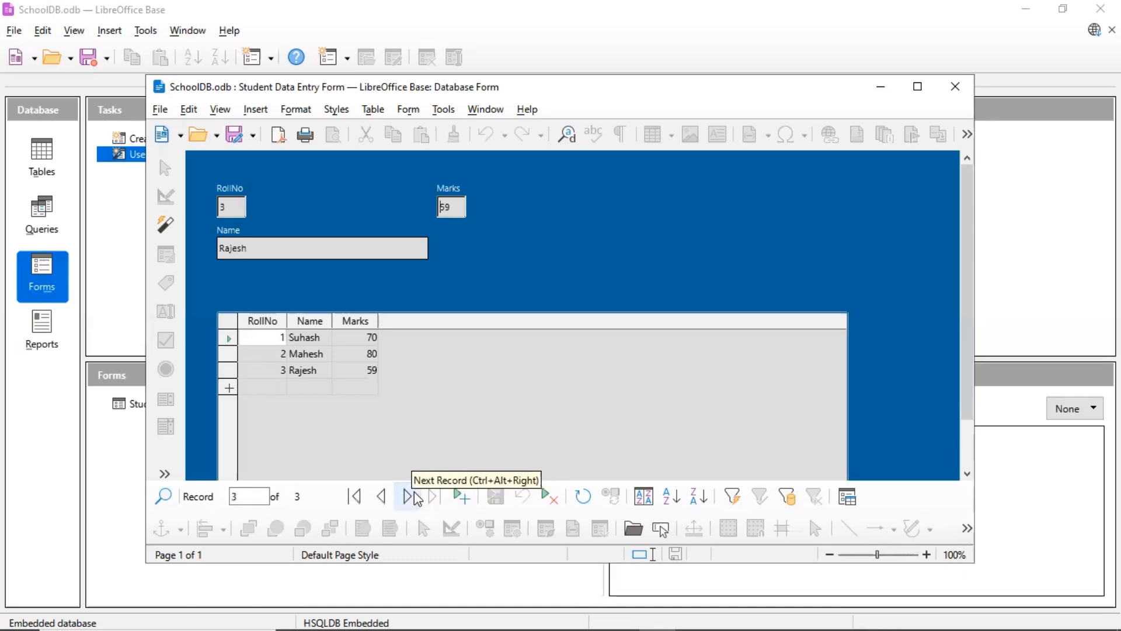
{"action": "left_click", "coordinate": [382, 497]}
{"action": "left_click", "coordinate": [383, 498]}
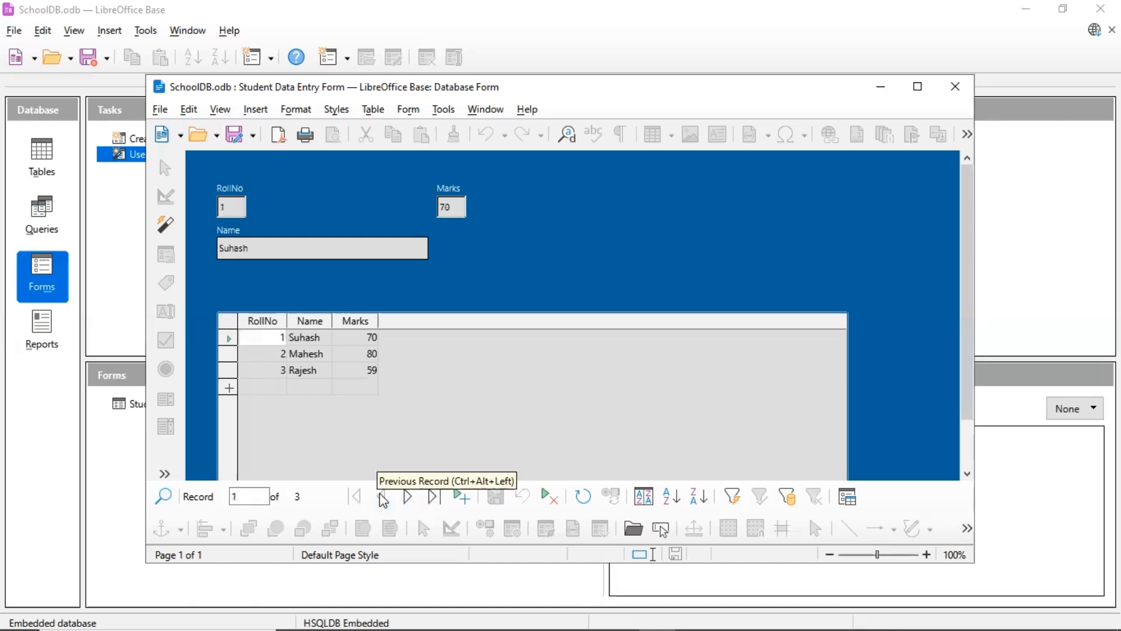
{"action": "left_click", "coordinate": [408, 498]}
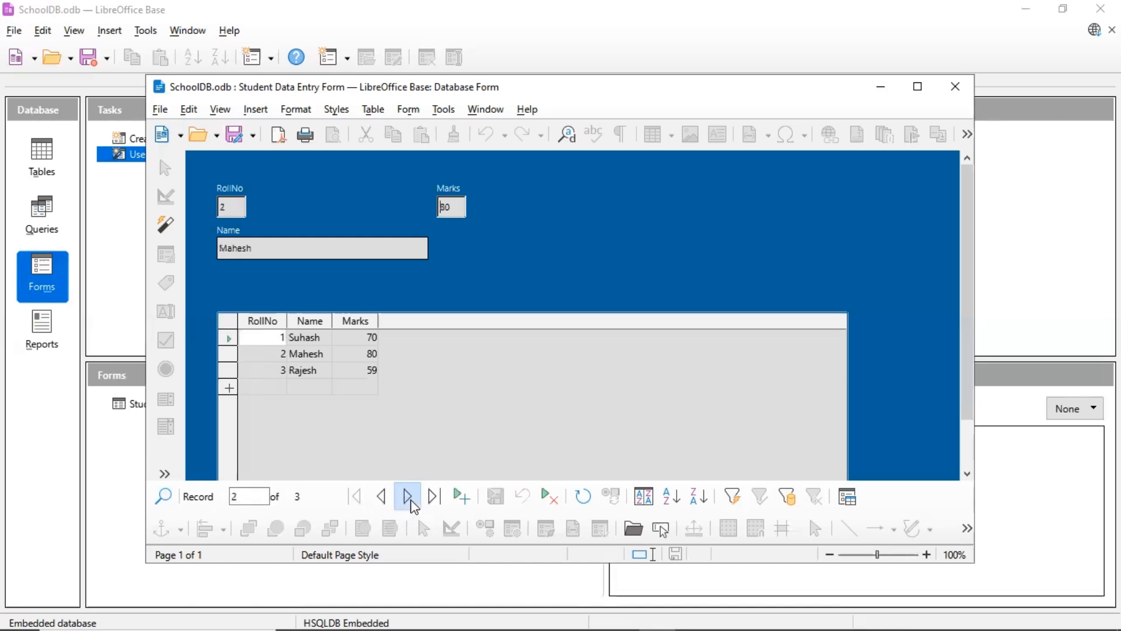
{"action": "left_click", "coordinate": [409, 498]}
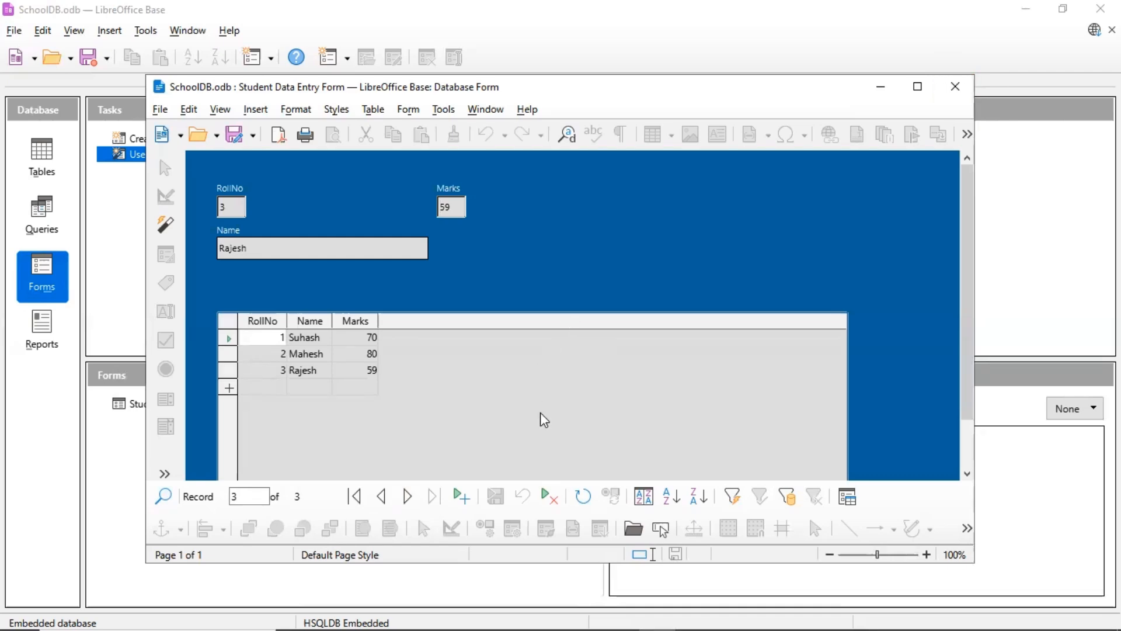
Delete the record with RollNo 3 and close the Student Data Entry Form.
{"action": "left_click", "coordinate": [549, 497]}
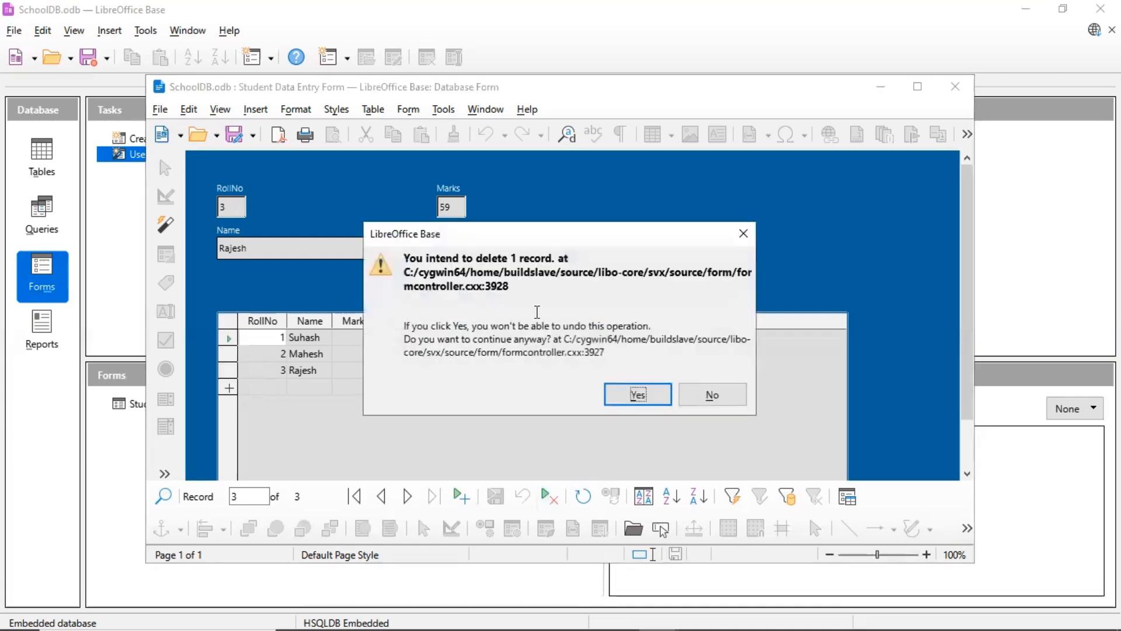
{"action": "left_click", "coordinate": [636, 396]}
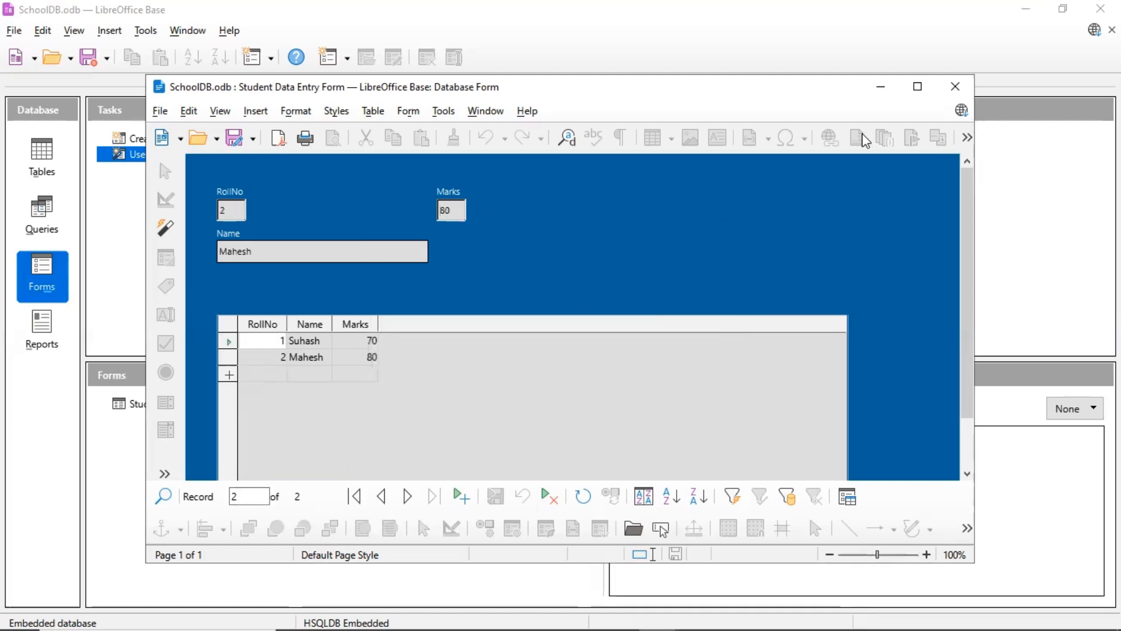
{"action": "left_click", "coordinate": [955, 89]}
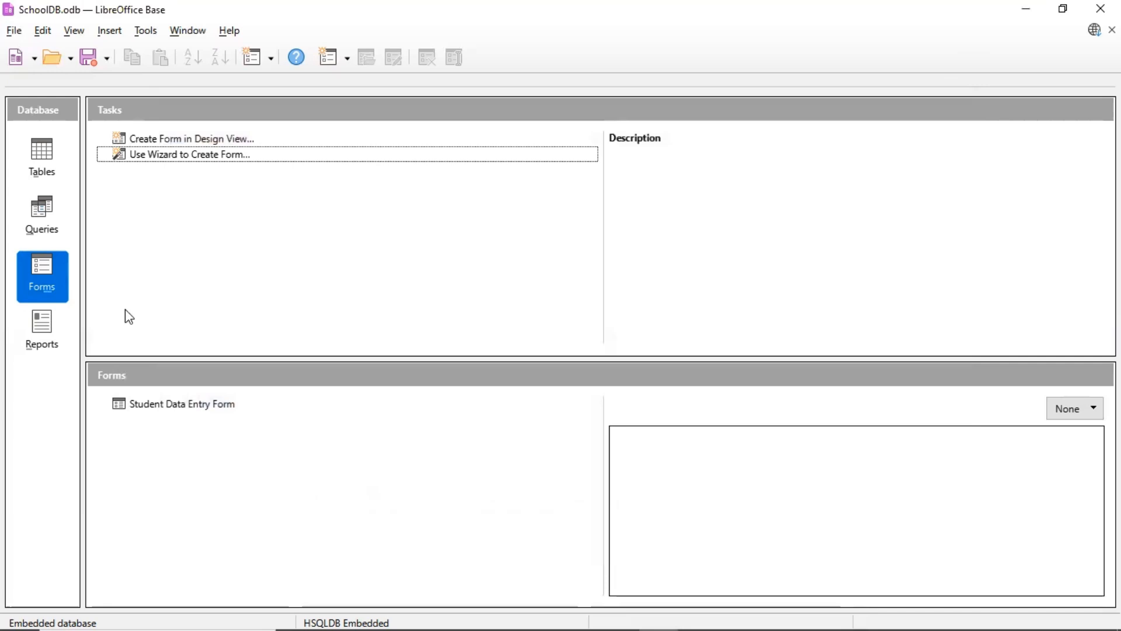
Start creating a report with the Report Wizard and choose Table: Student as its source.
{"action": "left_click", "coordinate": [39, 327]}
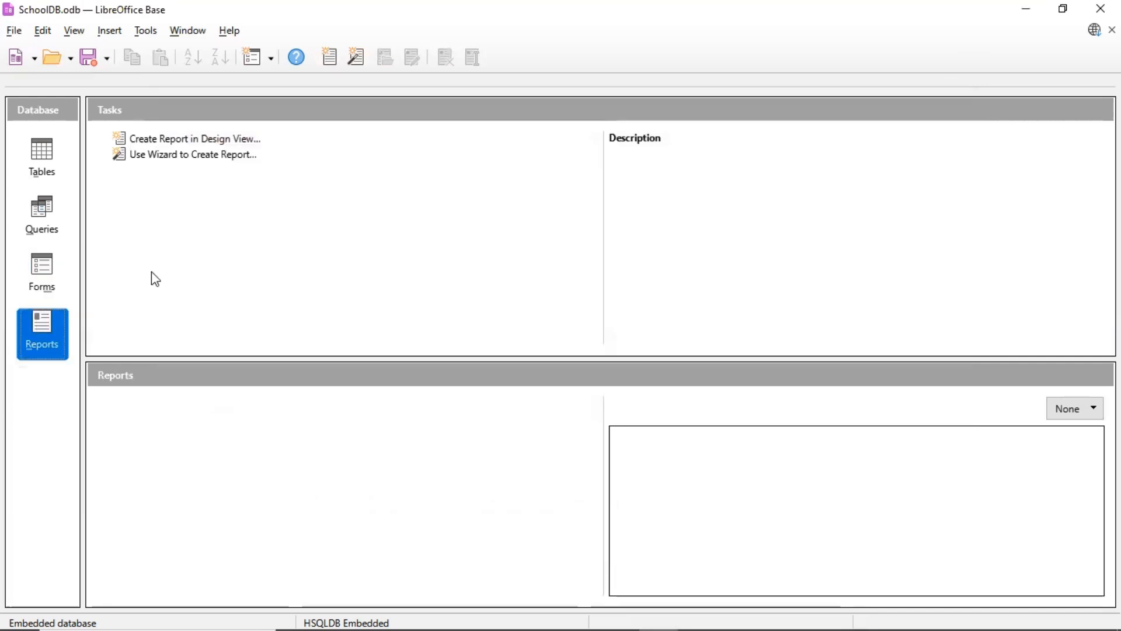
{"action": "left_click", "coordinate": [222, 152]}
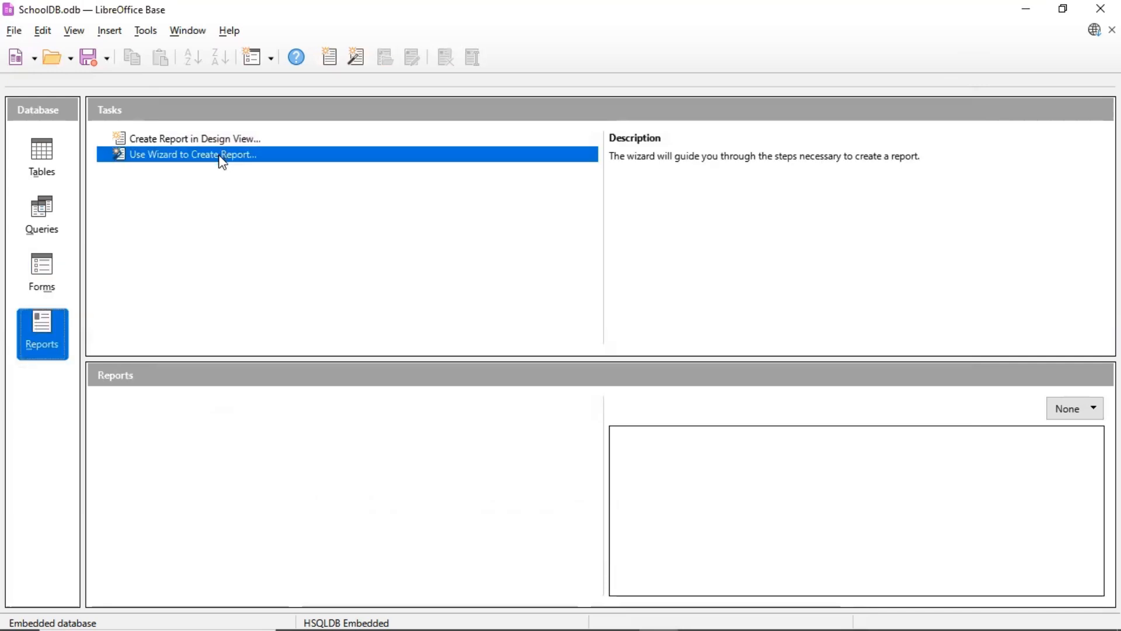
{"action": "left_click", "coordinate": [221, 156]}
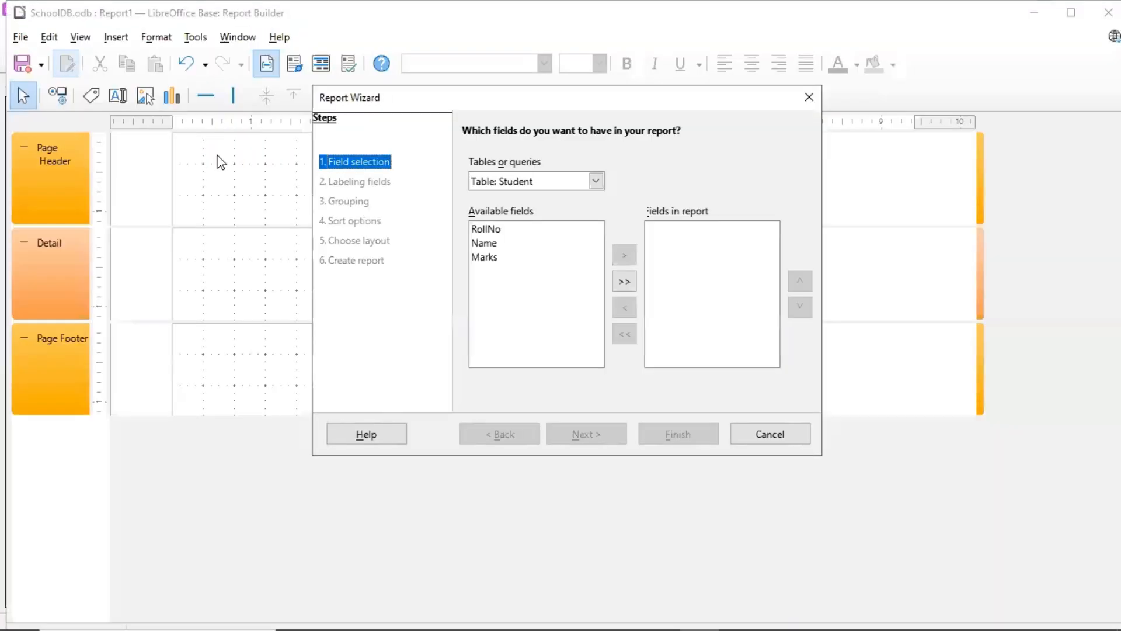
{"action": "left_click", "coordinate": [596, 181]}
{"action": "left_click", "coordinate": [548, 202]}
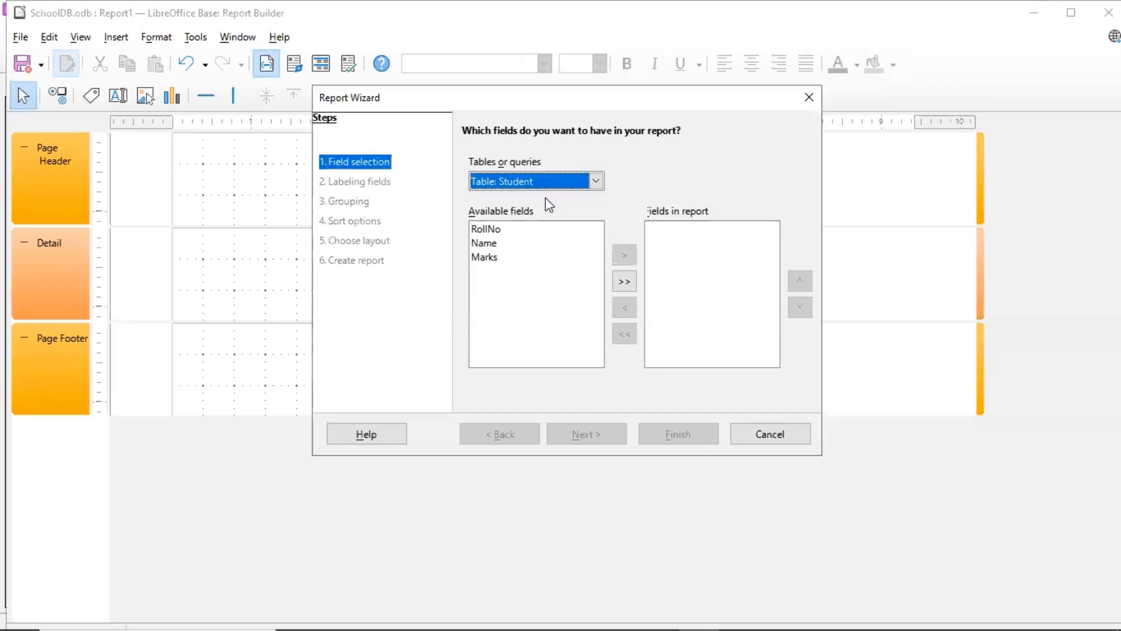
Include all Student fields in the report, keeping the default labels and adding no grouping levels.
{"action": "left_click", "coordinate": [624, 281]}
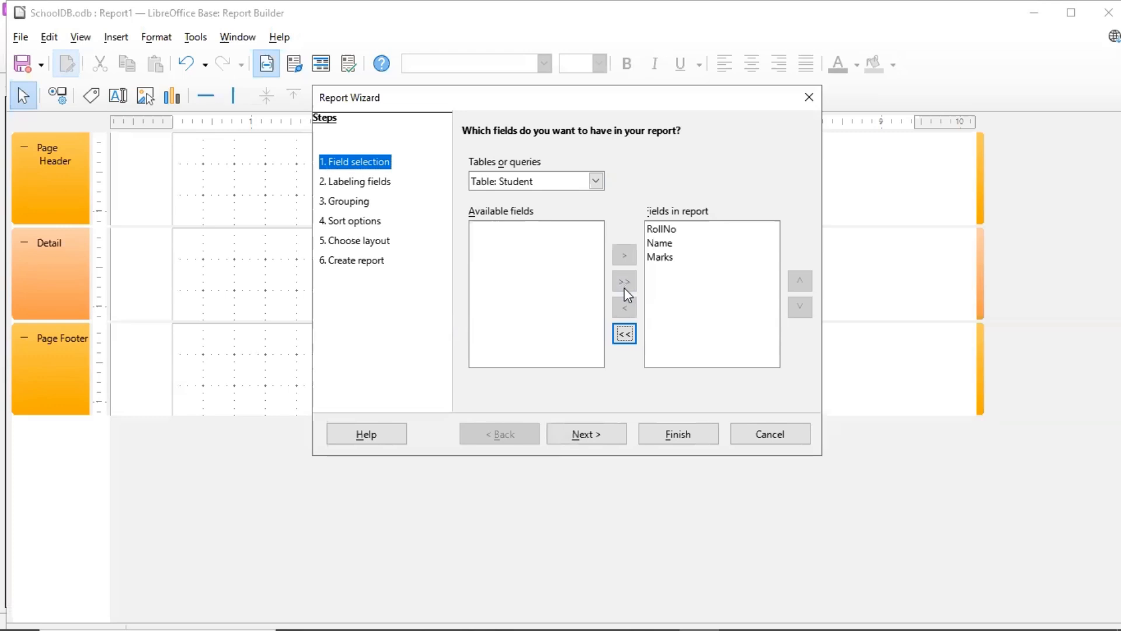
{"action": "left_click", "coordinate": [582, 442]}
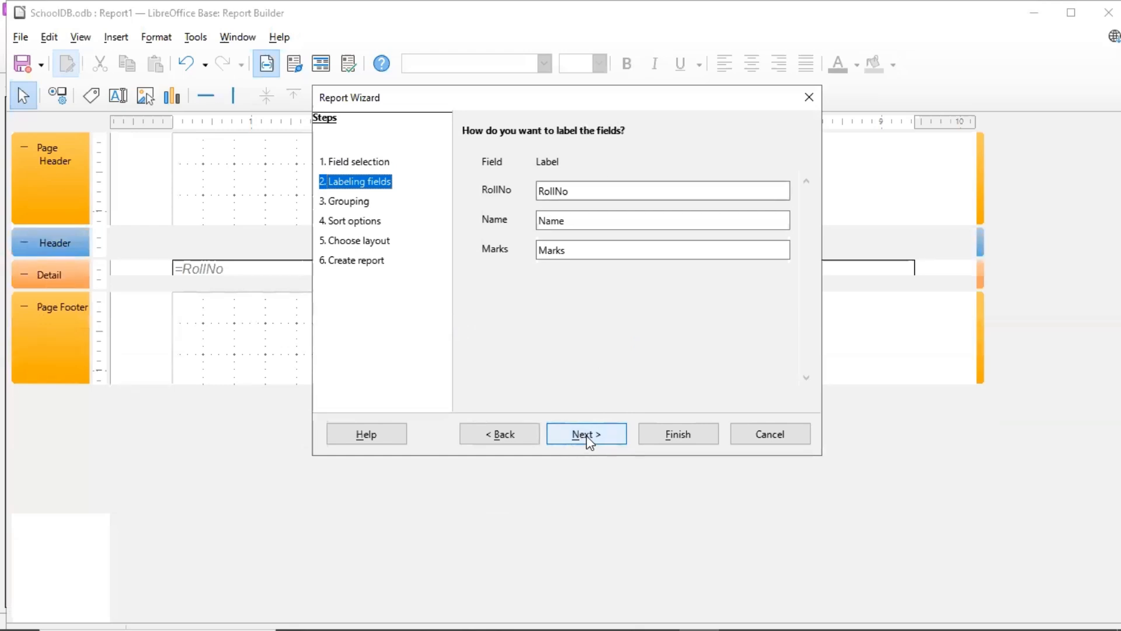
{"action": "left_click", "coordinate": [574, 438]}
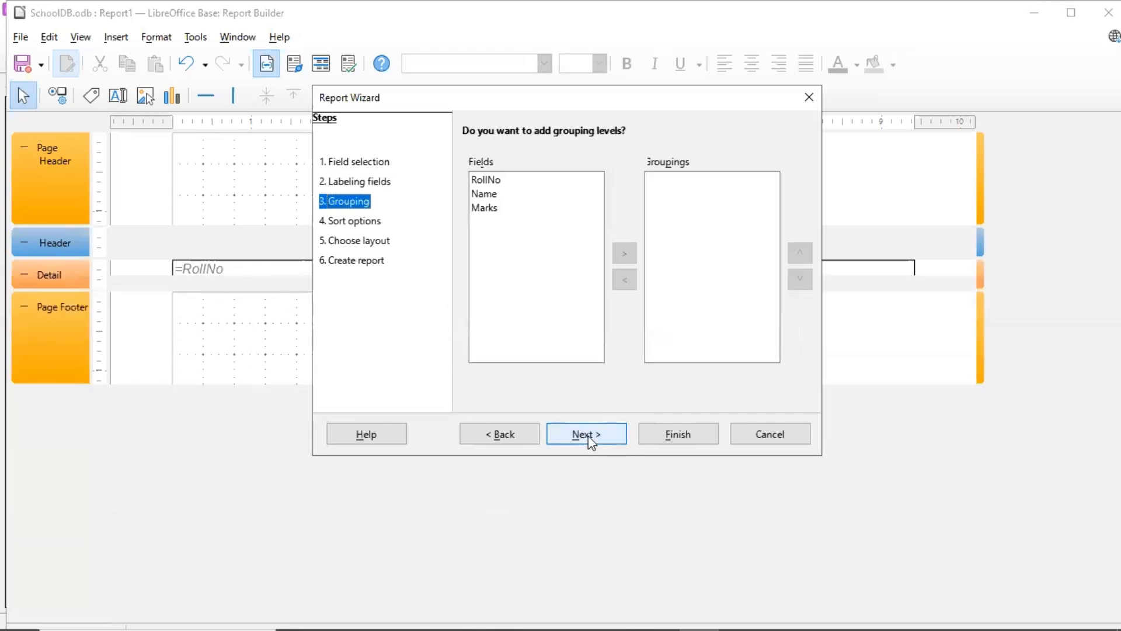
{"action": "left_click", "coordinate": [587, 435]}
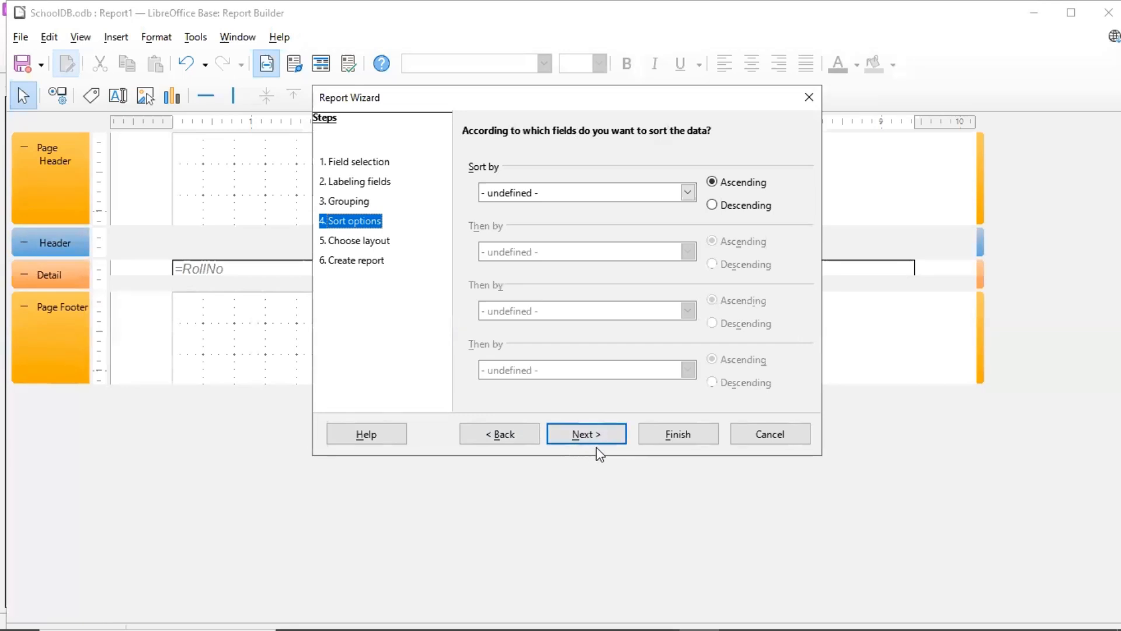
Sort the report by RollNo in ascending order and proceed to the layout choice.
{"action": "left_click", "coordinate": [689, 193]}
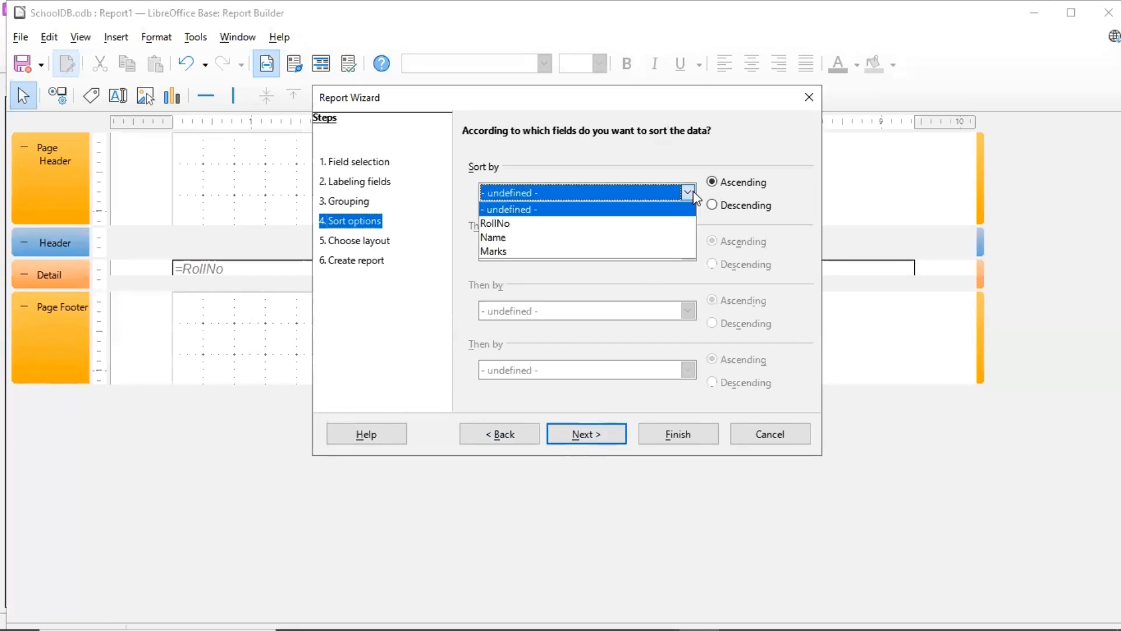
{"action": "left_click", "coordinate": [496, 223]}
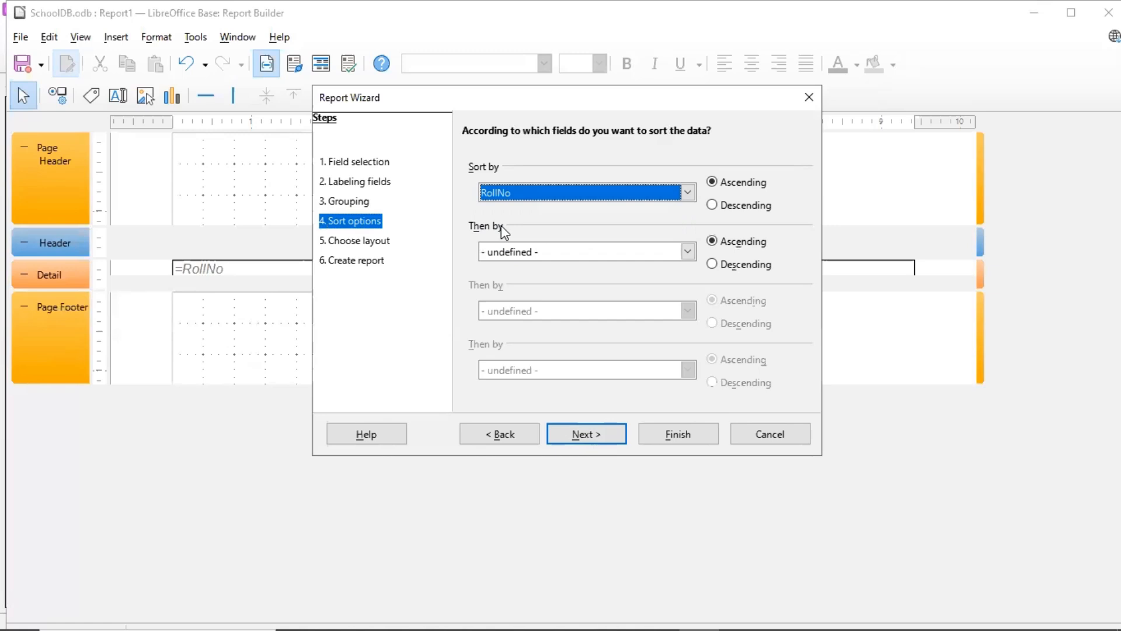
{"action": "left_click", "coordinate": [585, 438]}
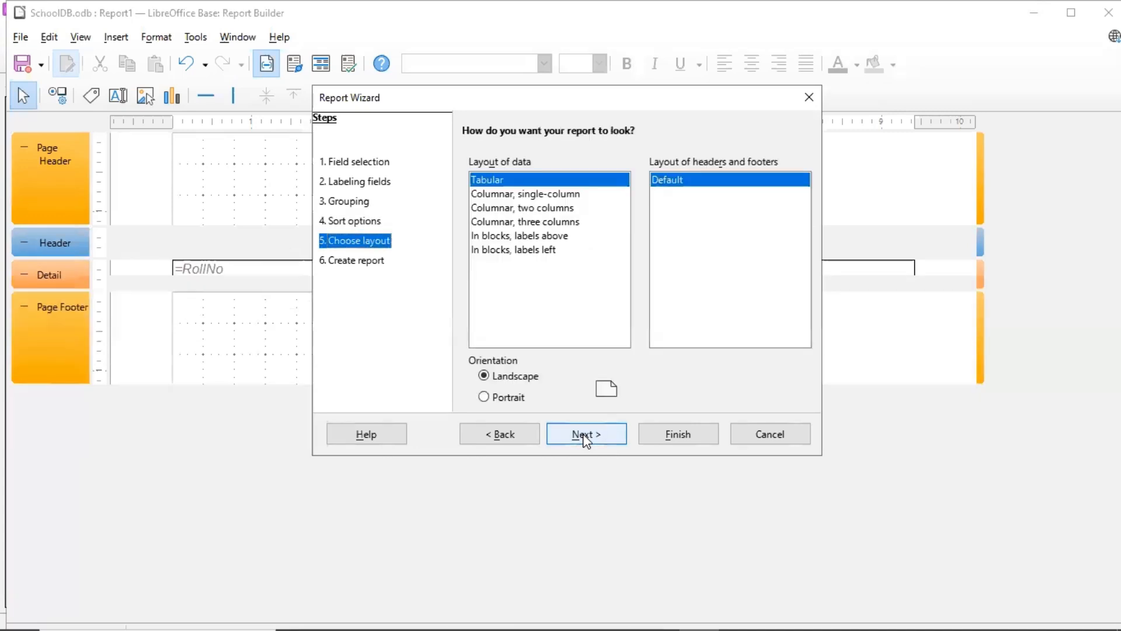
Compare the tabular, columnar and block data layouts for the report, settling on In blocks, labels above.
{"action": "left_click", "coordinate": [549, 222]}
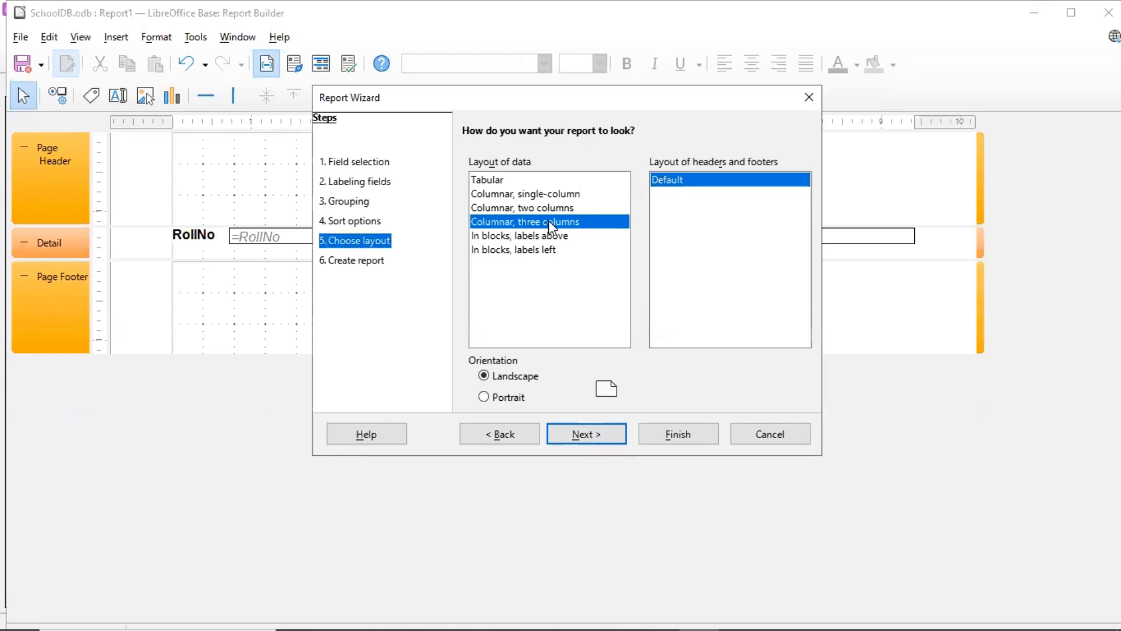
{"action": "left_click", "coordinate": [501, 193]}
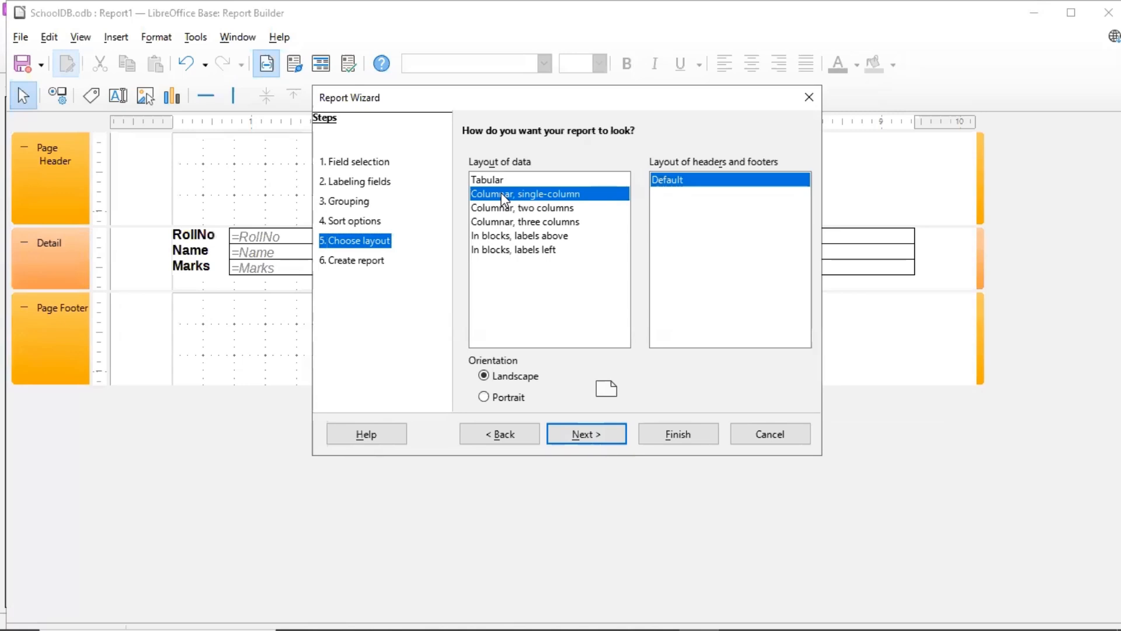
{"action": "left_click", "coordinate": [489, 180]}
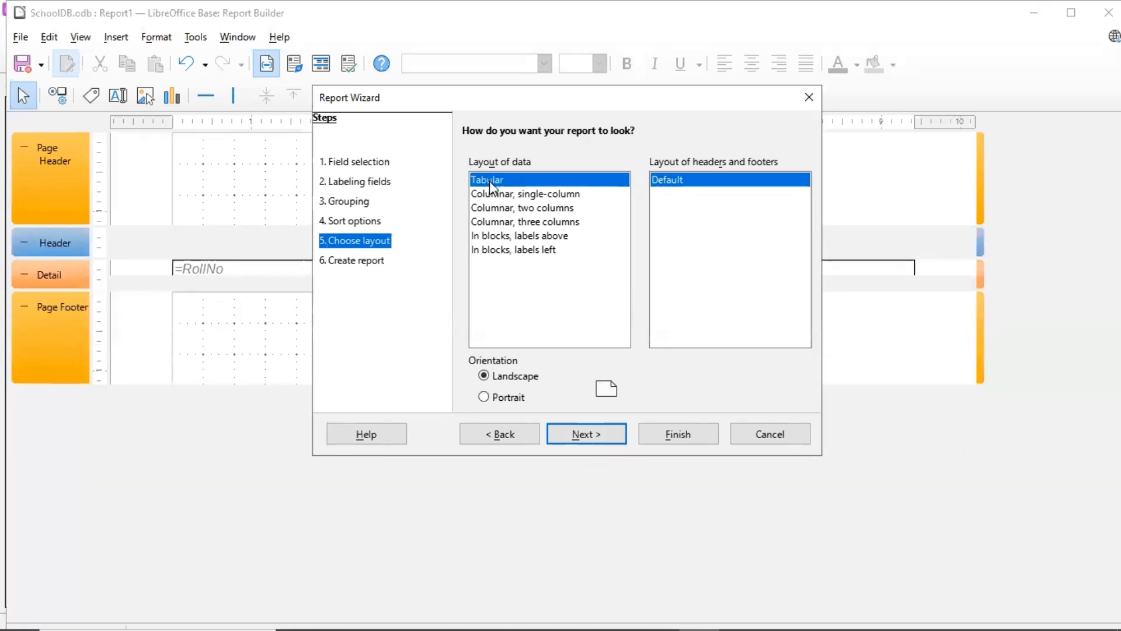
{"action": "left_click", "coordinate": [494, 237]}
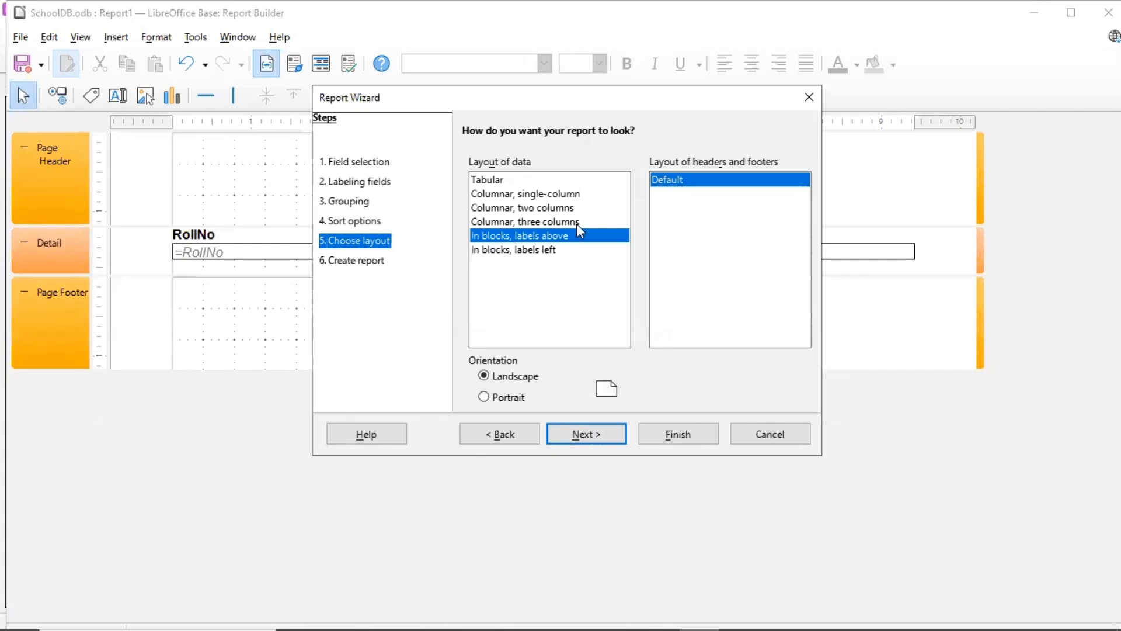
{"action": "left_click", "coordinate": [494, 182]}
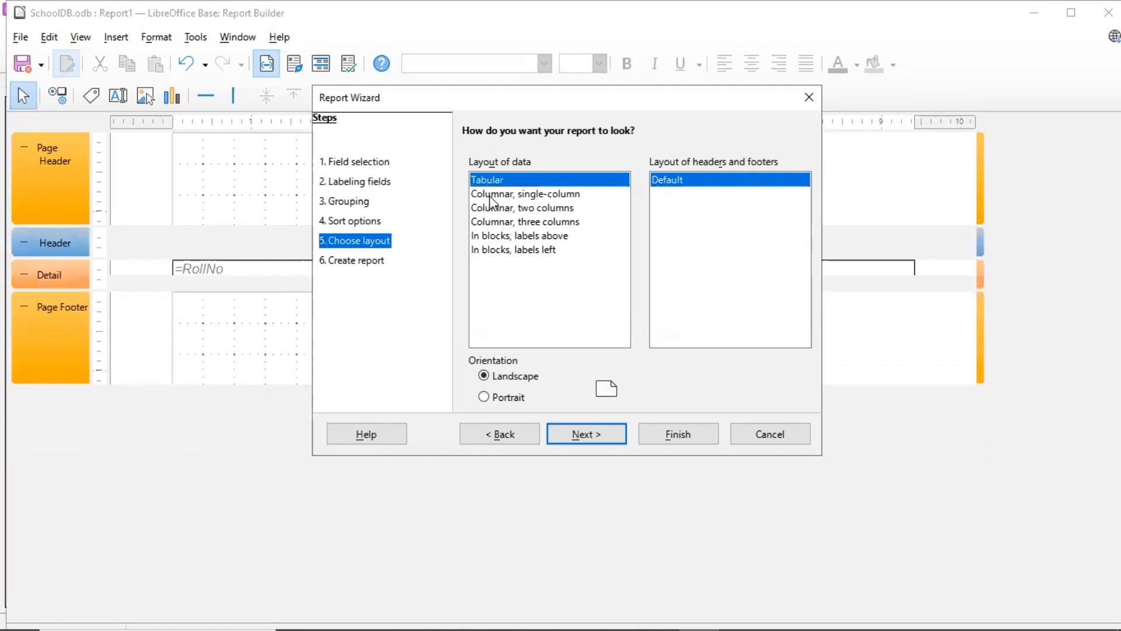
{"action": "left_click", "coordinate": [490, 194]}
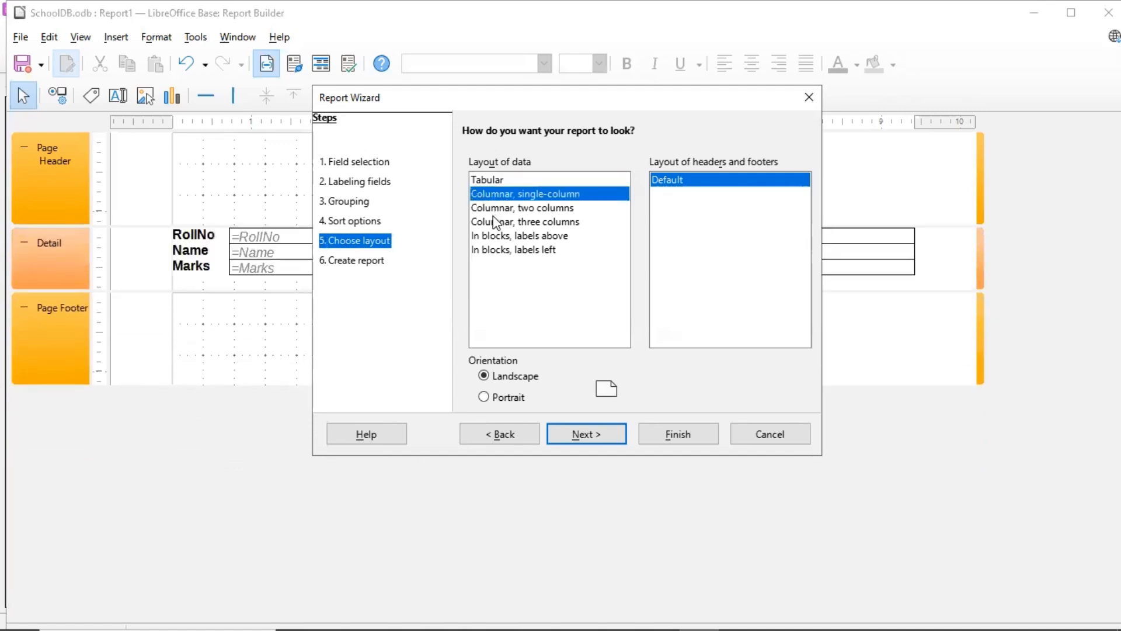
{"action": "left_click", "coordinate": [494, 220]}
{"action": "left_click", "coordinate": [494, 238]}
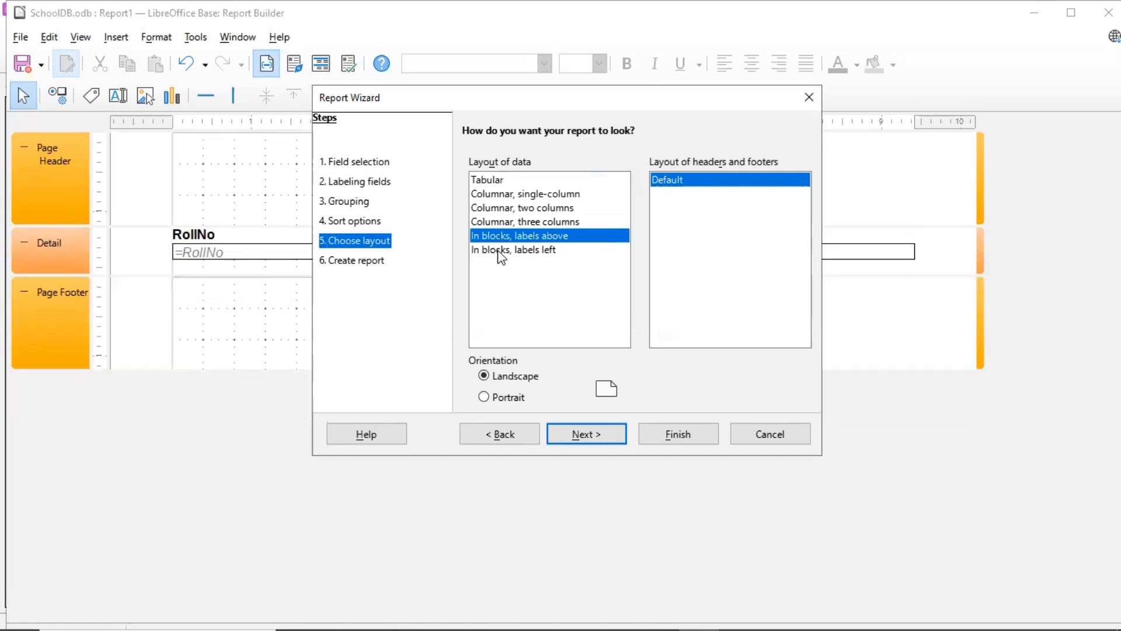
Set the report orientation to Portrait and proceed to the final wizard stage.
{"action": "left_click", "coordinate": [507, 397]}
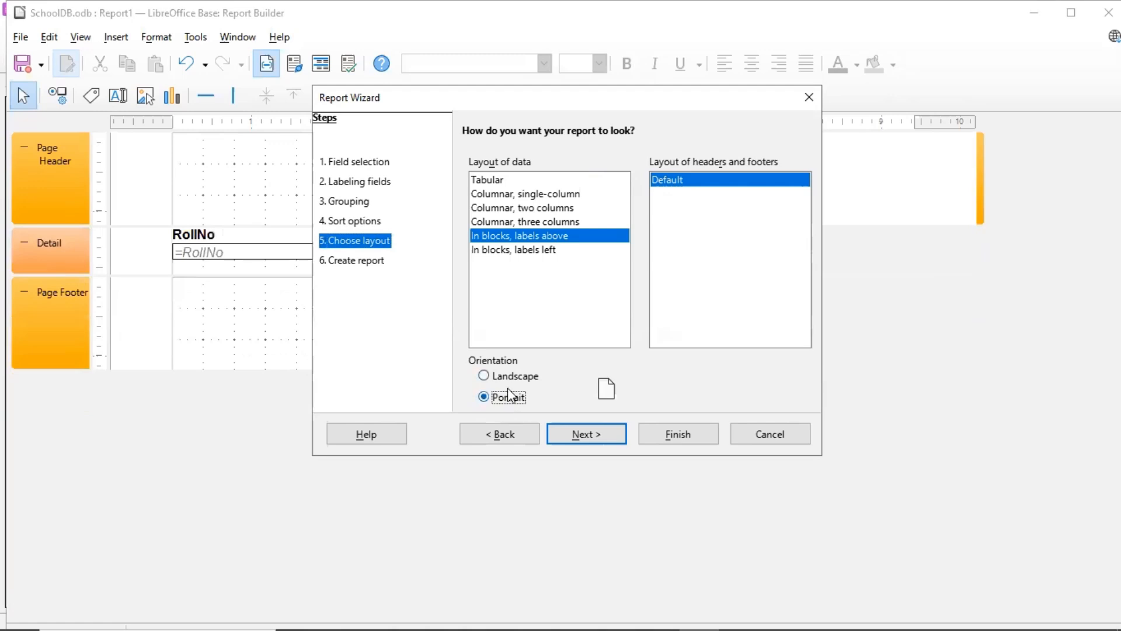
{"action": "left_click", "coordinate": [508, 377]}
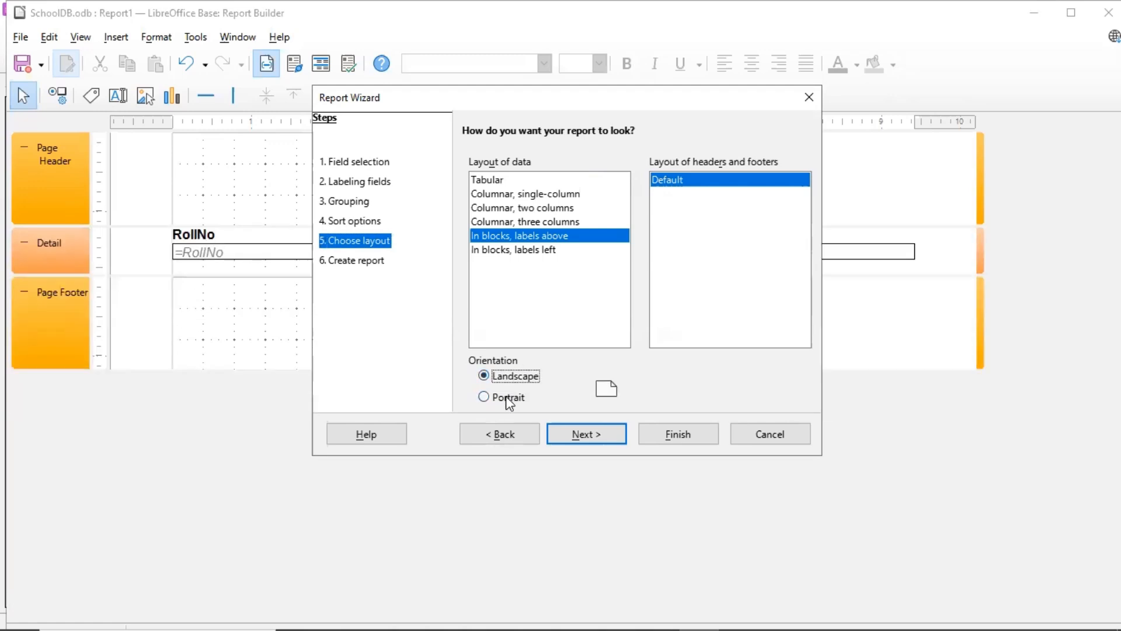
{"action": "left_click", "coordinate": [508, 398]}
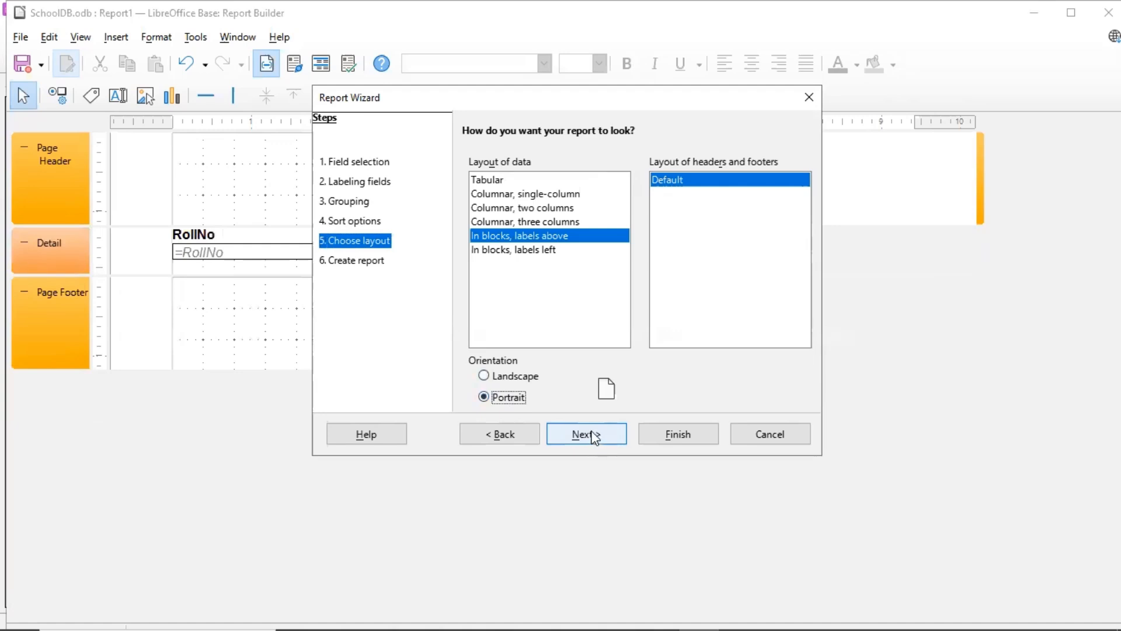
{"action": "left_click", "coordinate": [586, 434]}
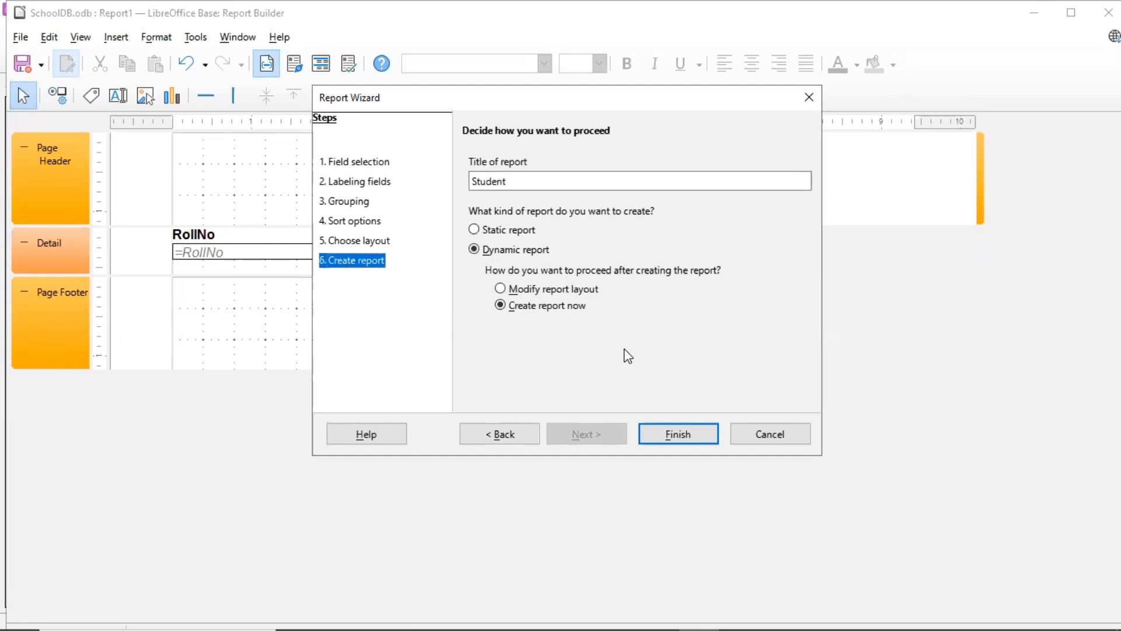
Title the report Student Performance Report and create it immediately as a dynamic report.
{"action": "left_click", "coordinate": [549, 180]}
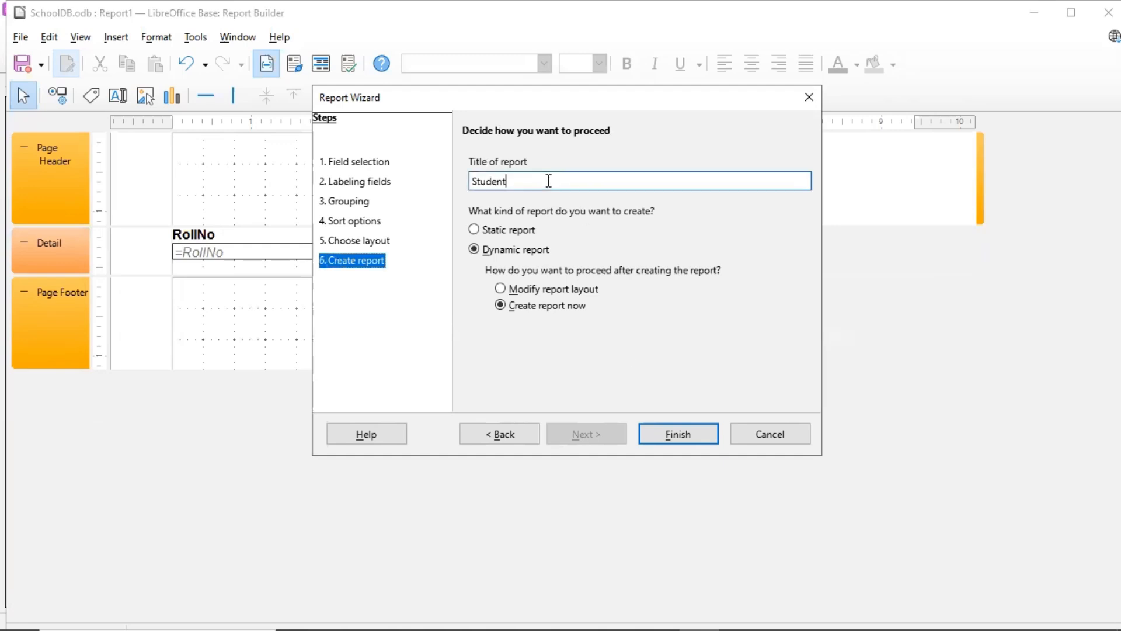
{"action": "type", "text": "Performance Report"}
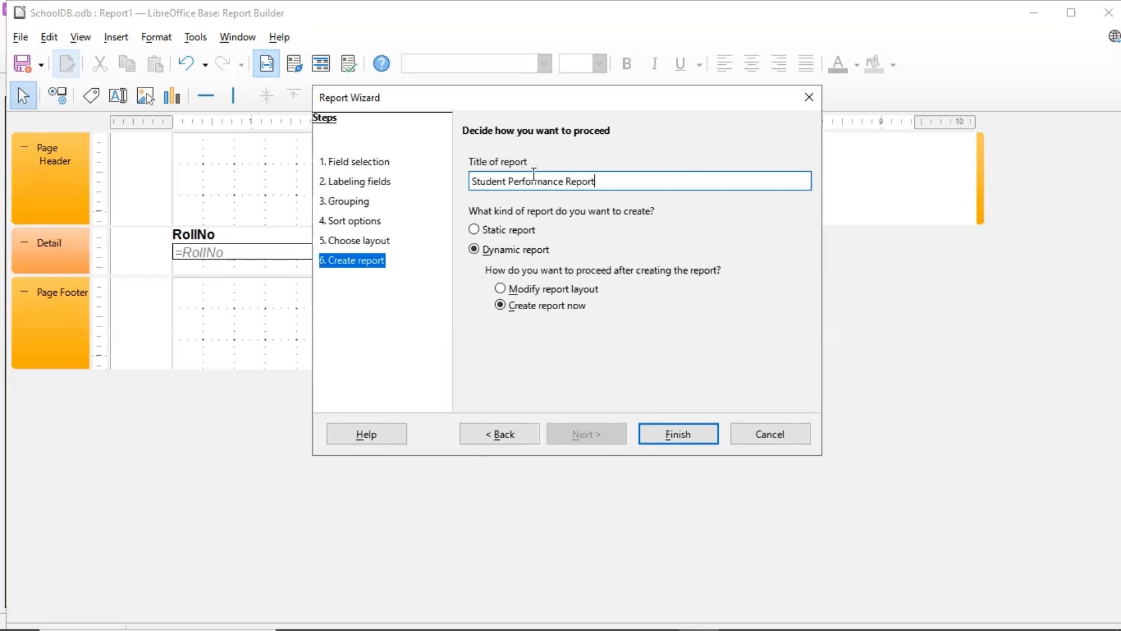
{"action": "left_click", "coordinate": [679, 436]}
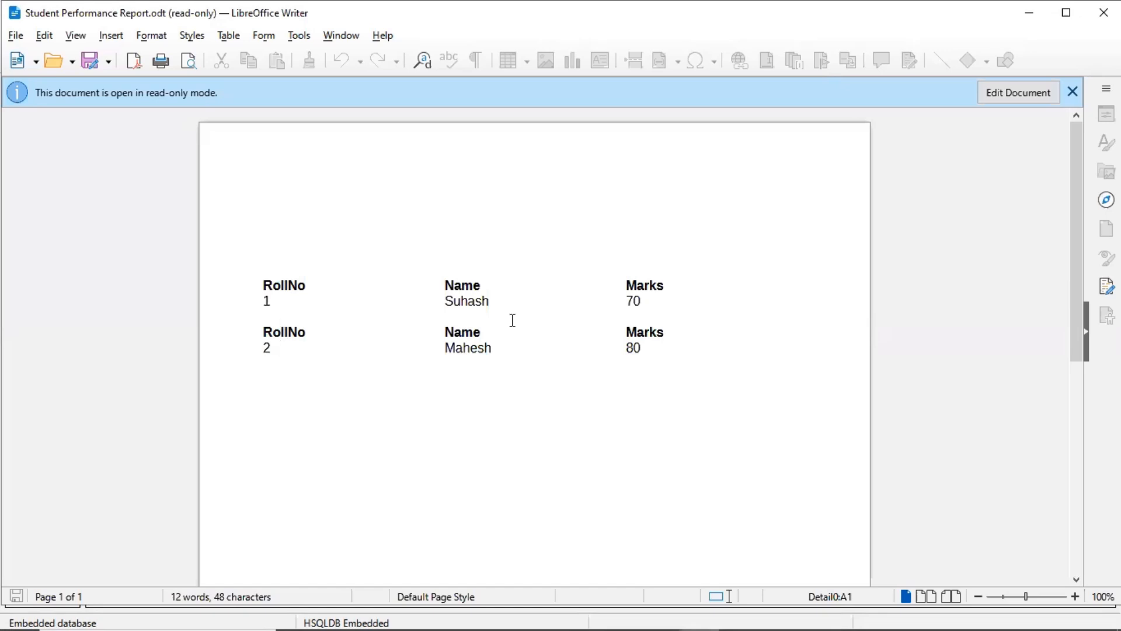
Close the generated Student Performance Report document and return to the SchoolDB database window.
{"action": "left_click", "coordinate": [36, 61]}
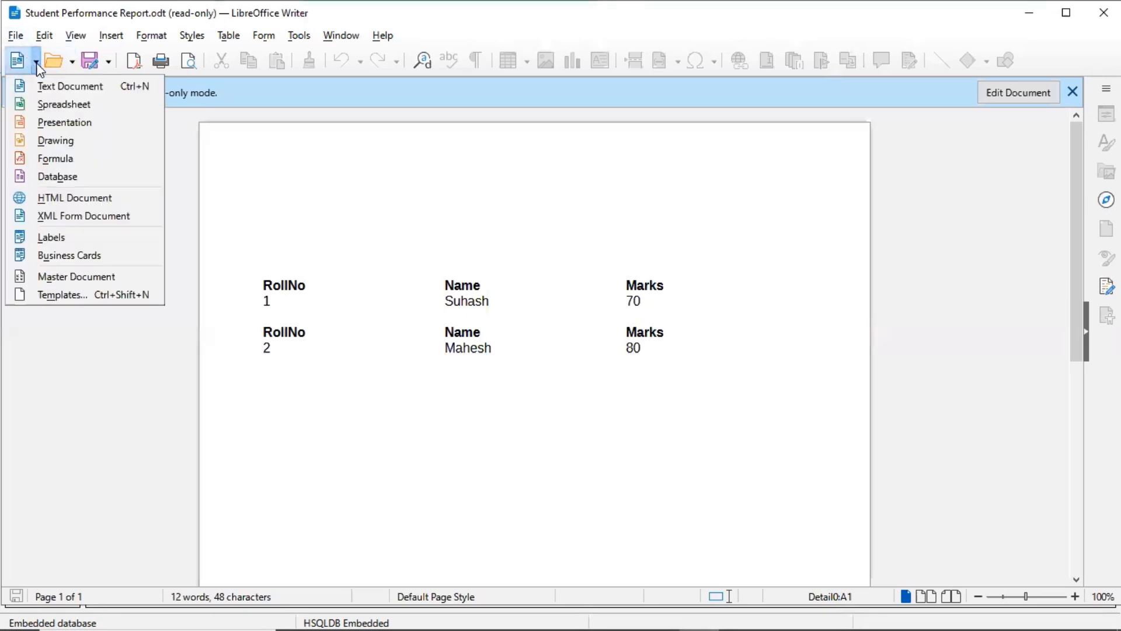
{"action": "left_click", "coordinate": [17, 37]}
{"action": "left_click", "coordinate": [17, 38]}
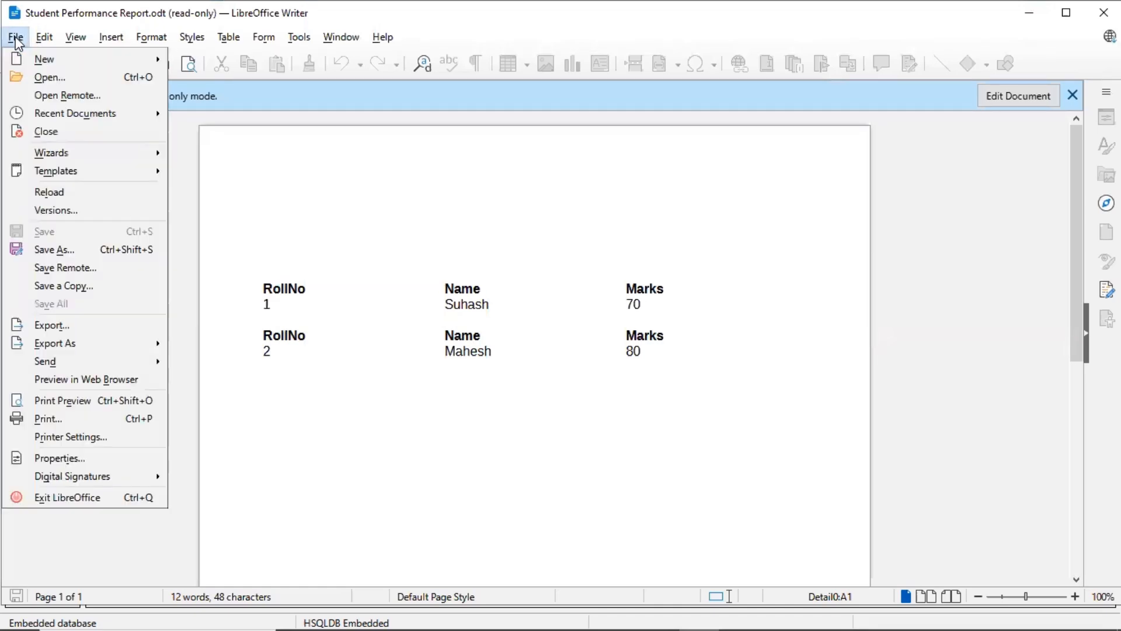
{"action": "left_click", "coordinate": [48, 131]}
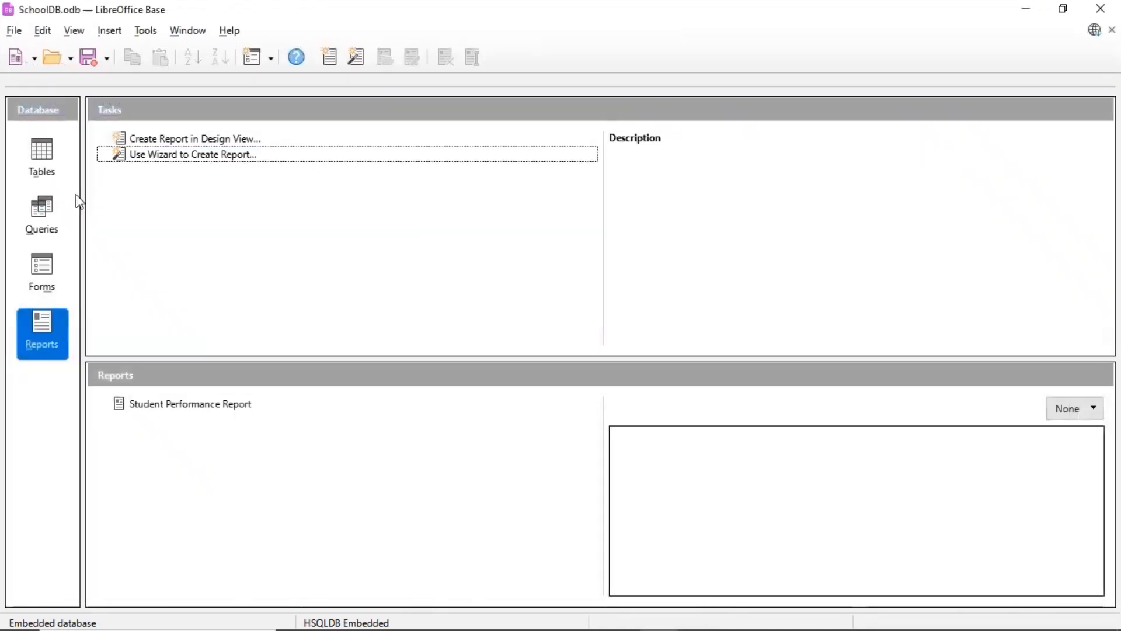
Start a query with the Query Wizard and add the RollNo and Name fields from Table: Student.
{"action": "left_click", "coordinate": [38, 215]}
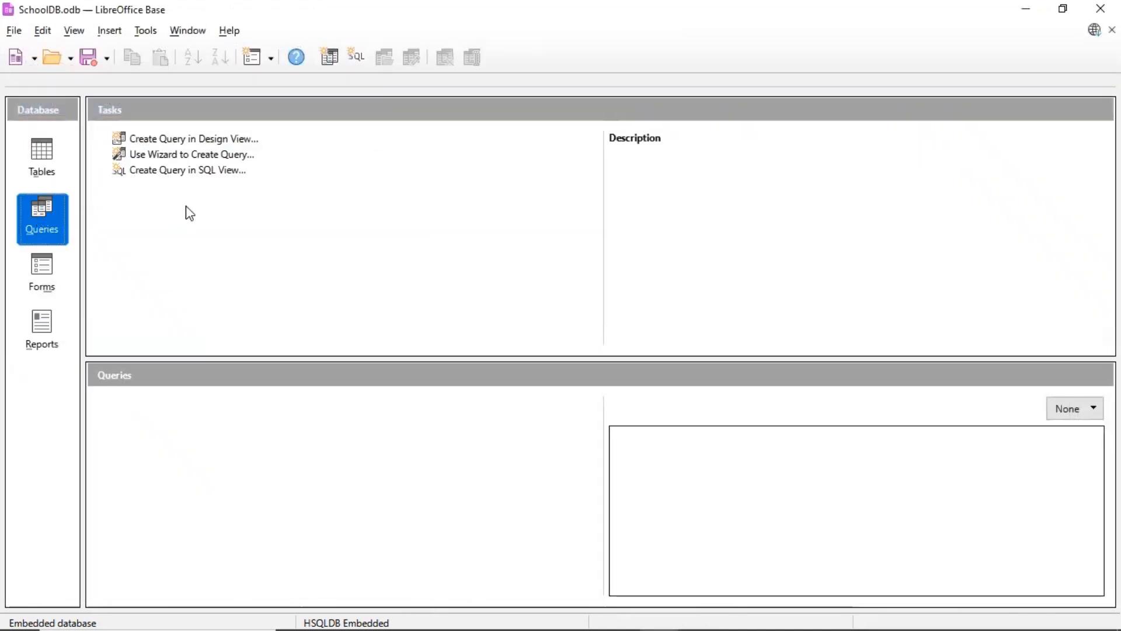
{"action": "left_click", "coordinate": [198, 155]}
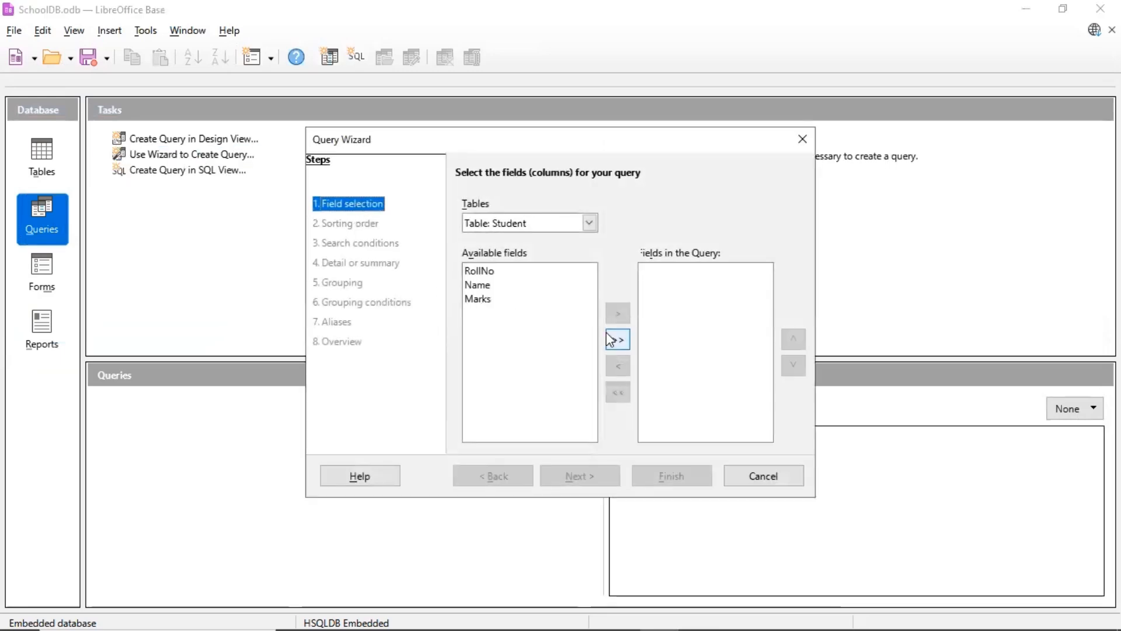
{"action": "left_click", "coordinate": [495, 273]}
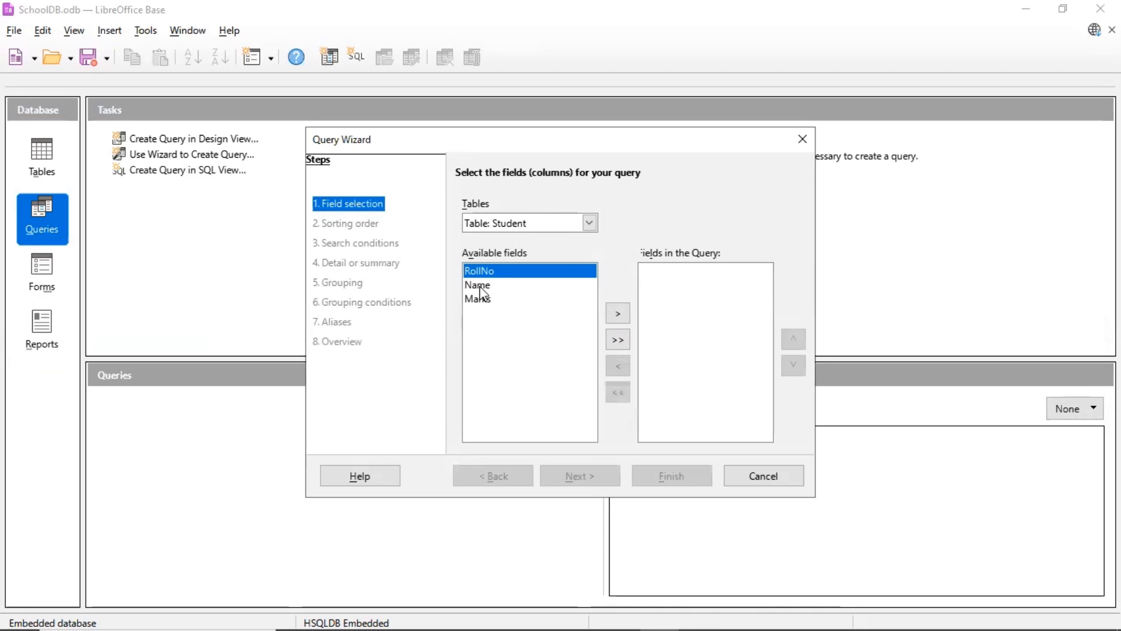
{"action": "left_click", "coordinate": [479, 285]}
{"action": "left_click", "coordinate": [478, 271]}
{"action": "left_click", "coordinate": [617, 313]}
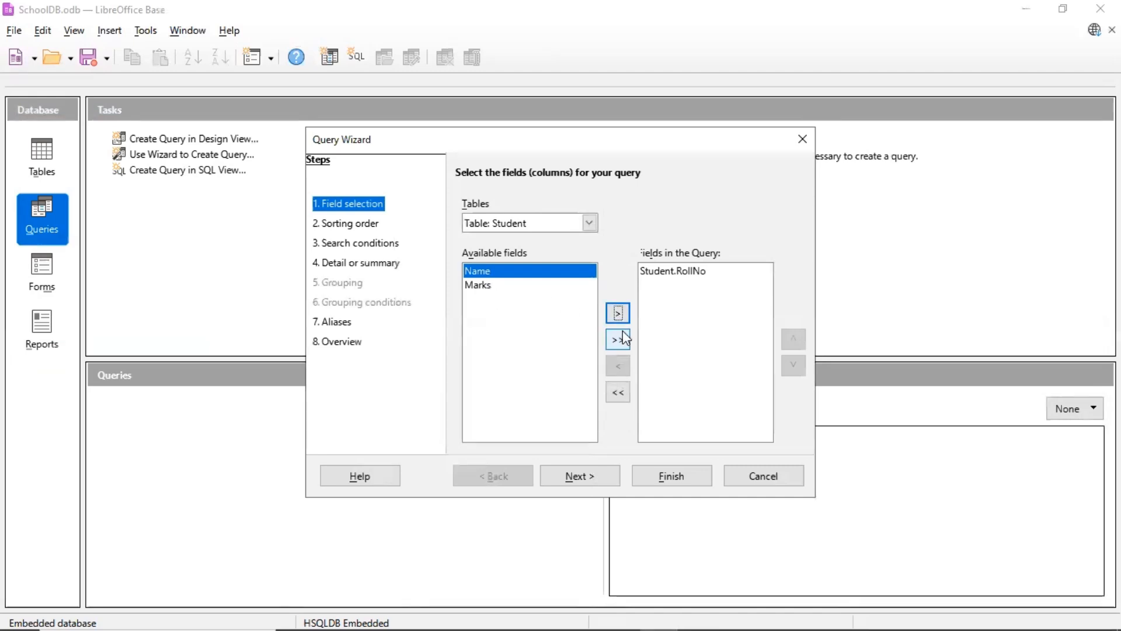
{"action": "left_click", "coordinate": [618, 314]}
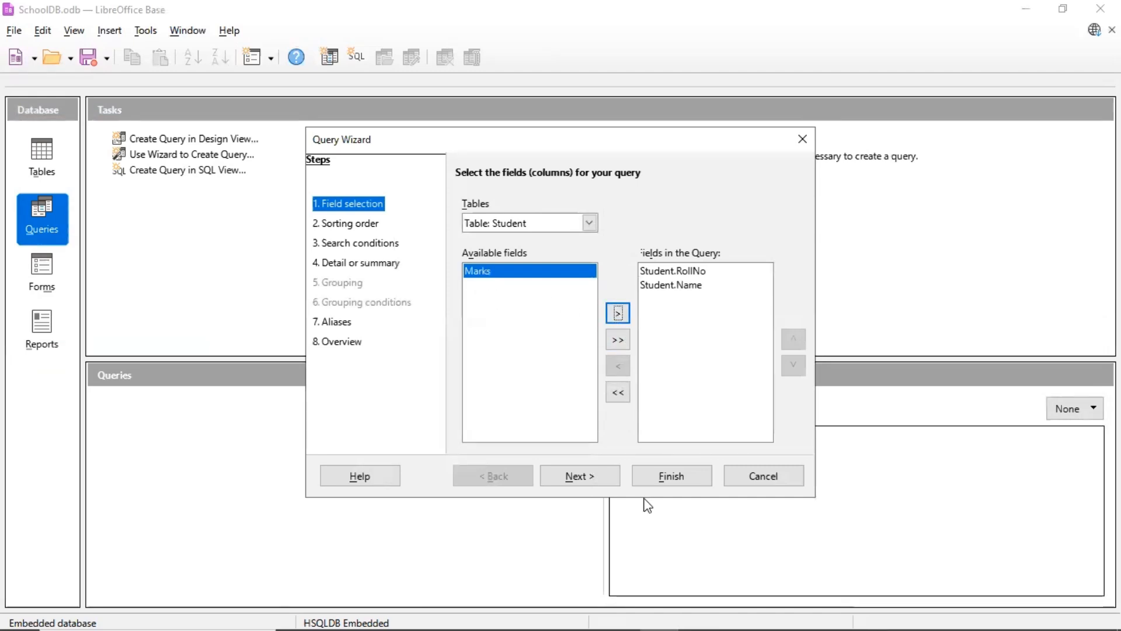
Sort the query by Student.Name in ascending order.
{"action": "left_click", "coordinate": [579, 477]}
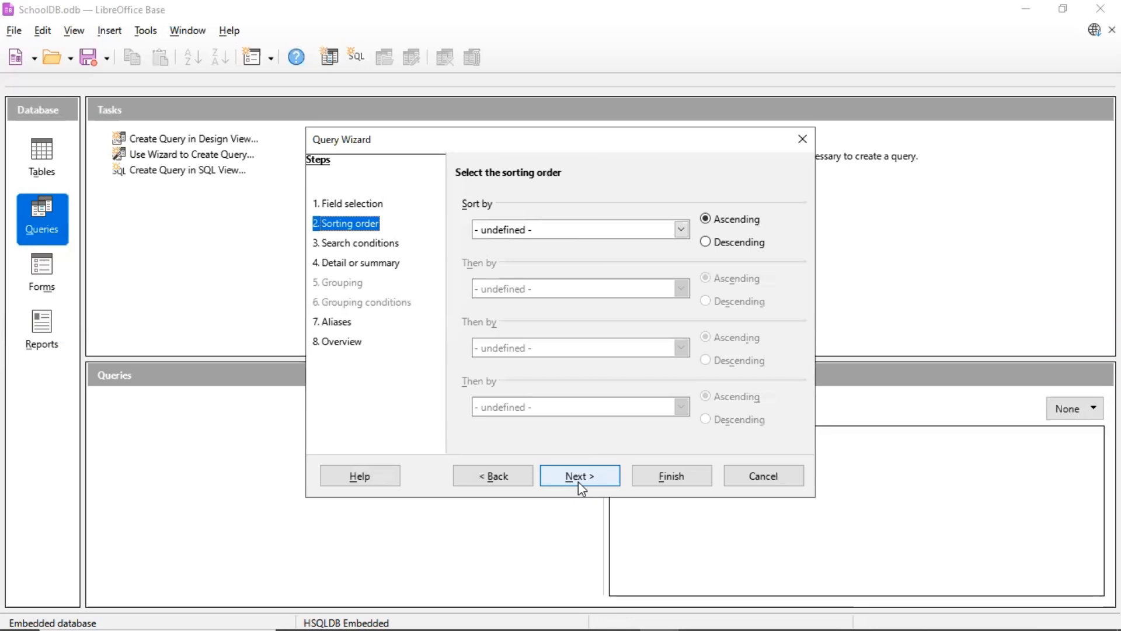
{"action": "left_click", "coordinate": [679, 229]}
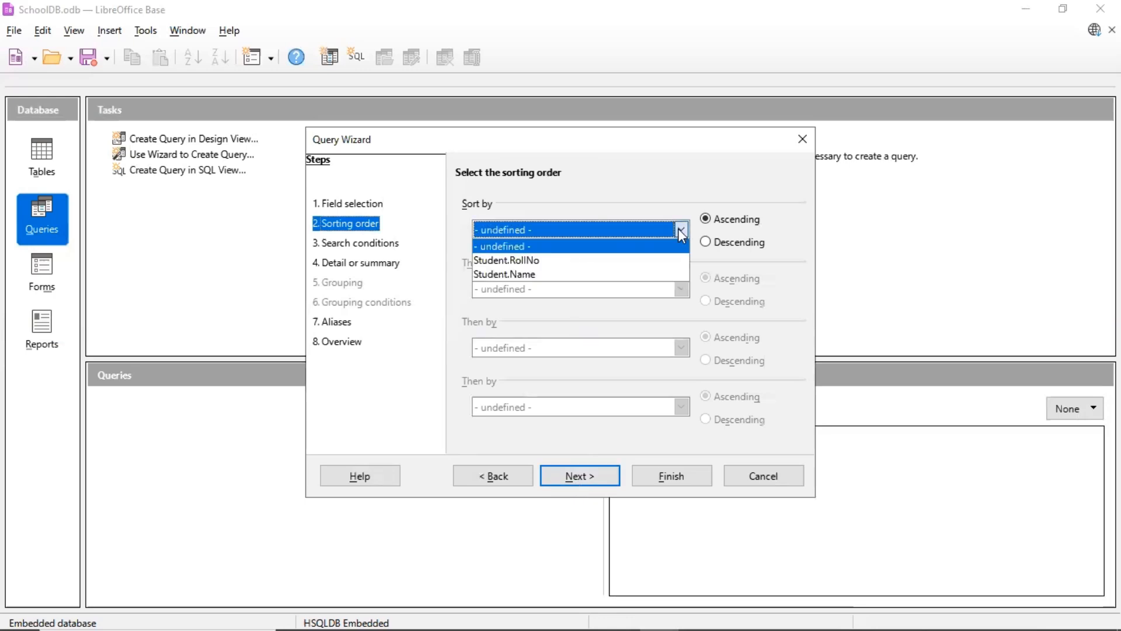
{"action": "left_click", "coordinate": [549, 275]}
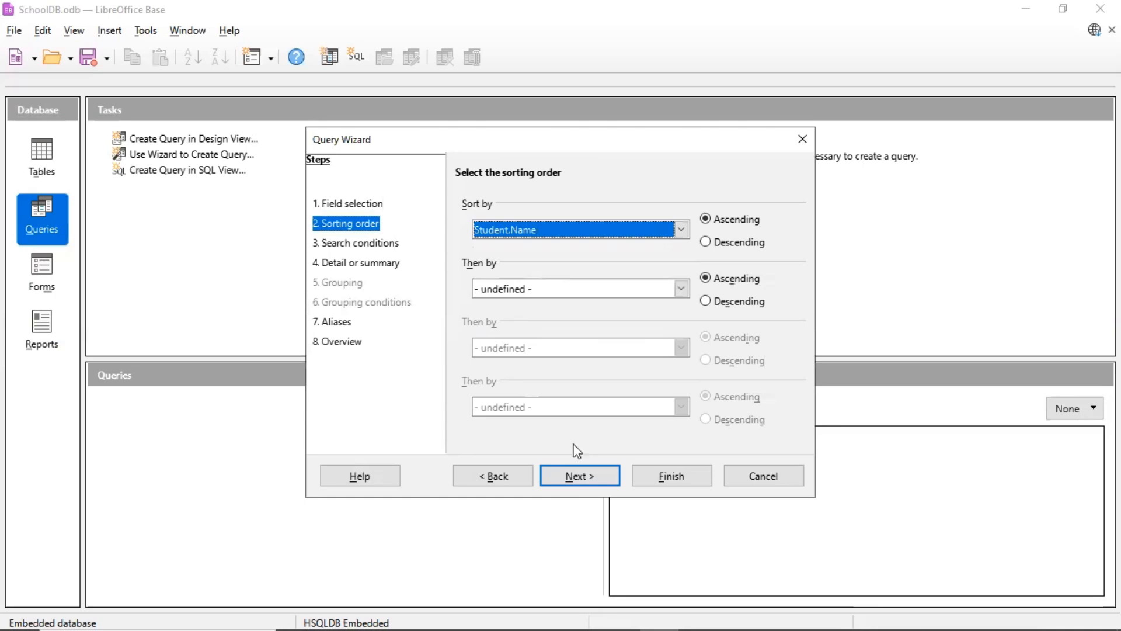
Leave the query's search conditions empty and keep the Detailed query type, proceeding to the aliases.
{"action": "left_click", "coordinate": [578, 477]}
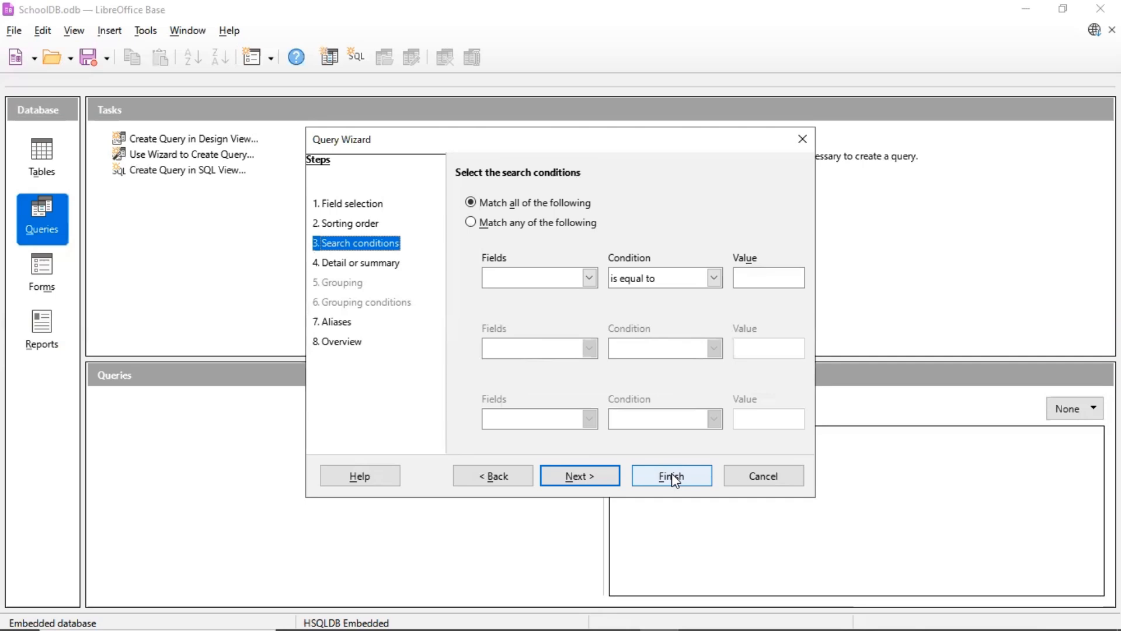
{"action": "left_click", "coordinate": [586, 482]}
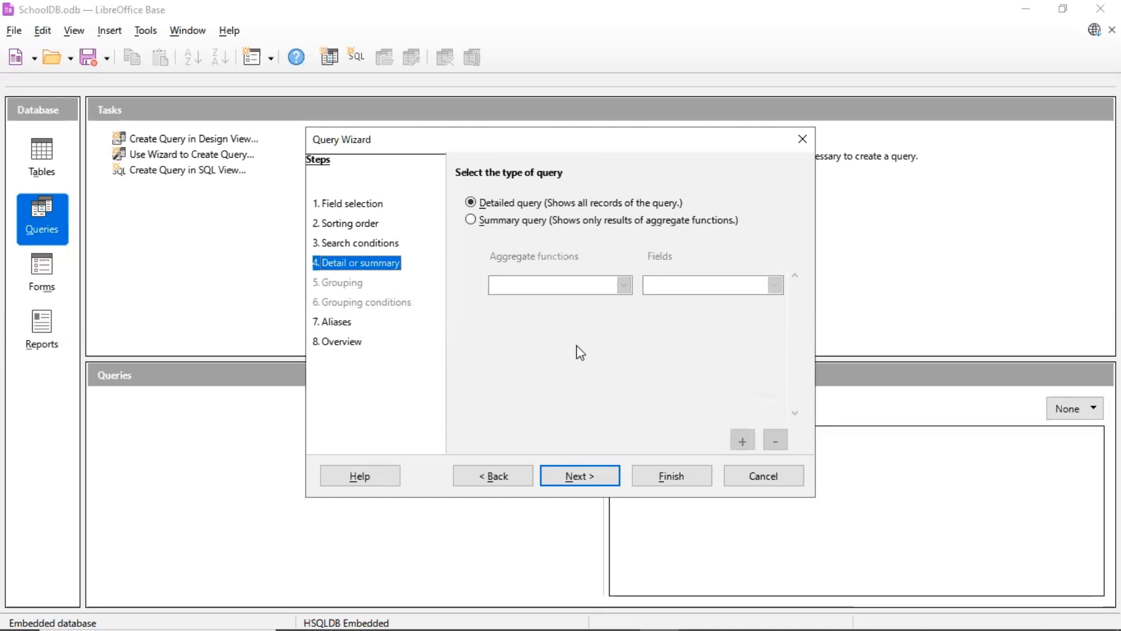
{"action": "left_click", "coordinate": [588, 480]}
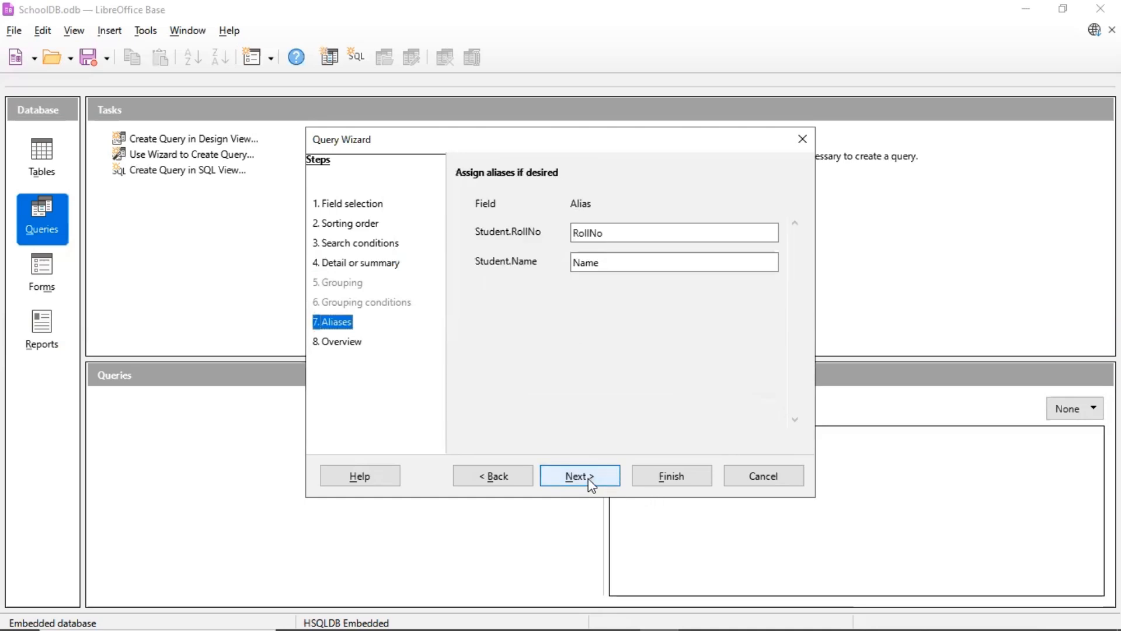
Finish the query with the RollNo and Name aliases unchanged, and close its result view.
{"action": "left_click", "coordinate": [671, 476]}
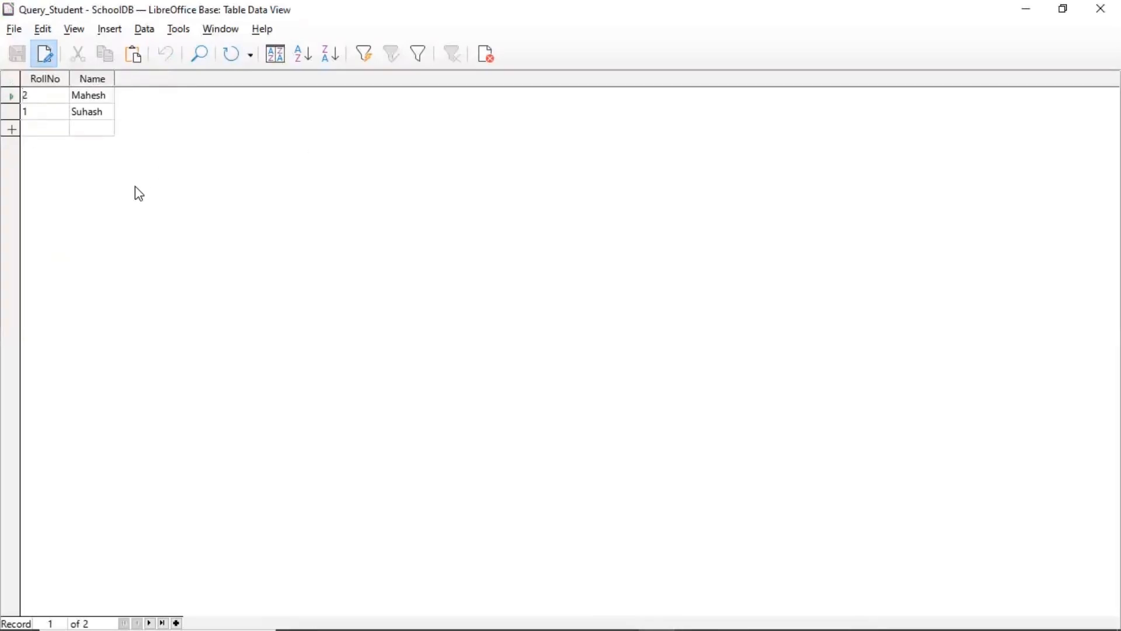
{"action": "left_click", "coordinate": [14, 29]}
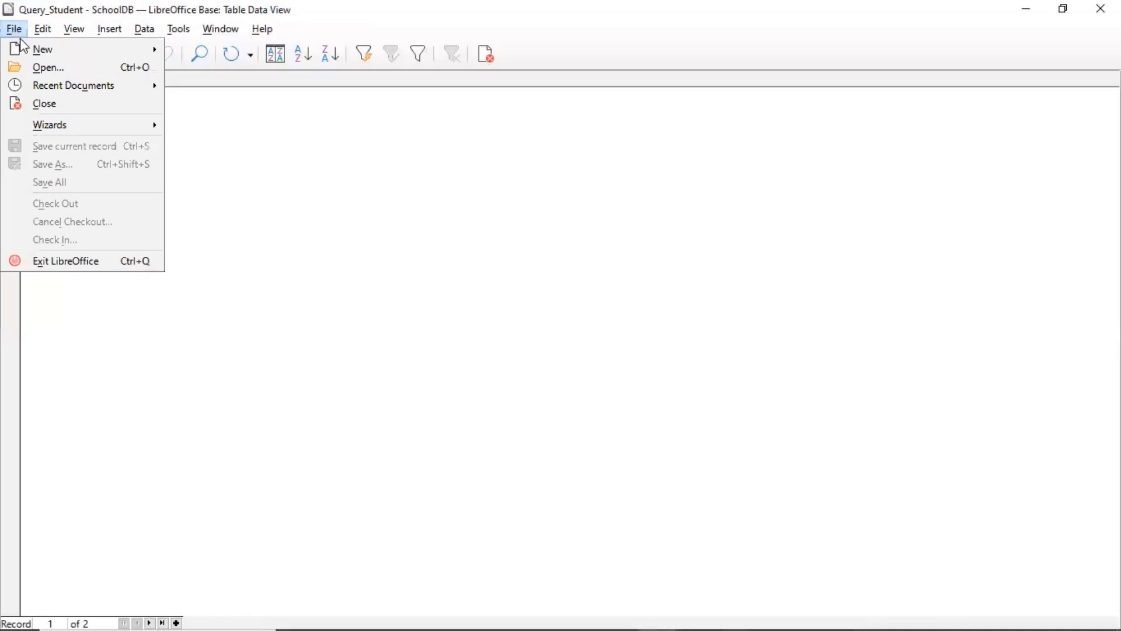
{"action": "left_click", "coordinate": [45, 105]}
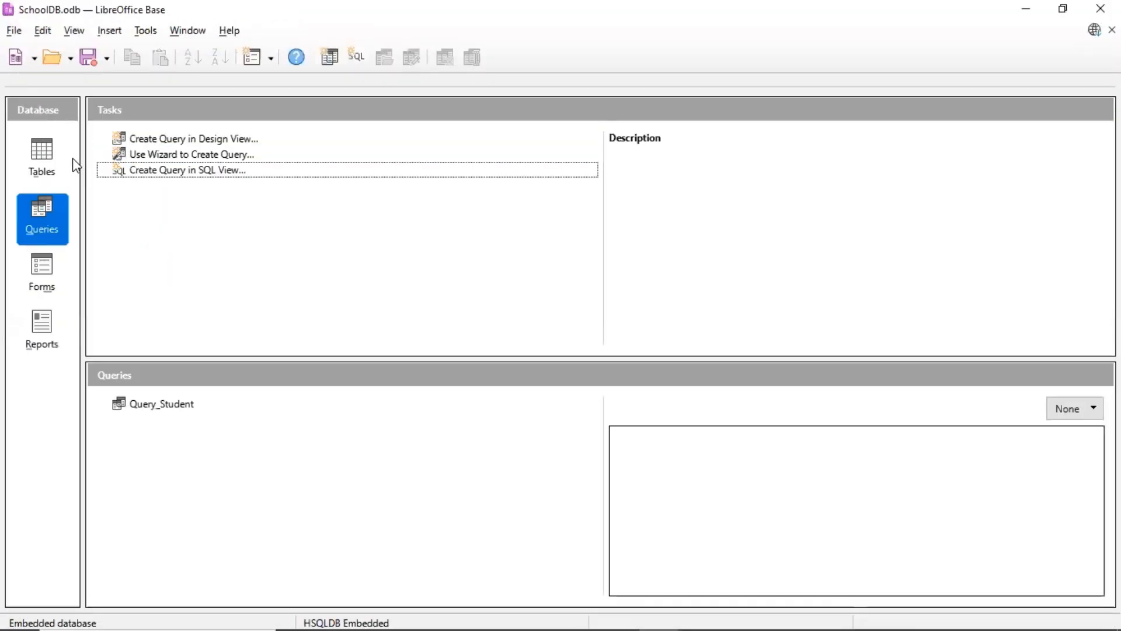
Open the Student table from the database's tables to examine its records, and close it.
{"action": "left_click", "coordinate": [44, 150]}
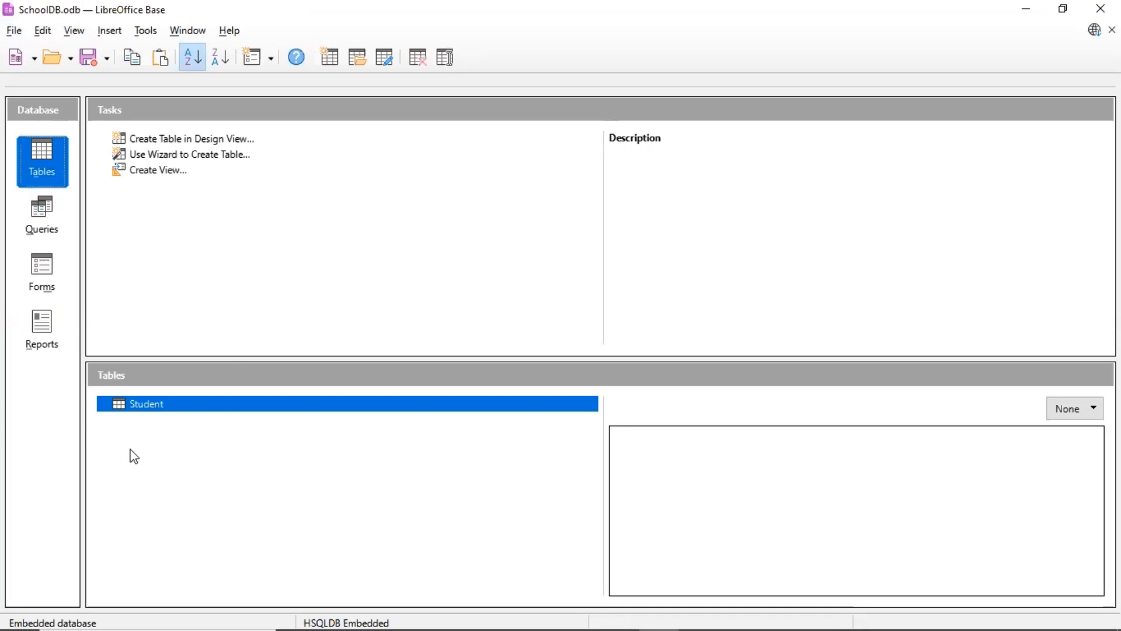
{"action": "left_click", "coordinate": [48, 215]}
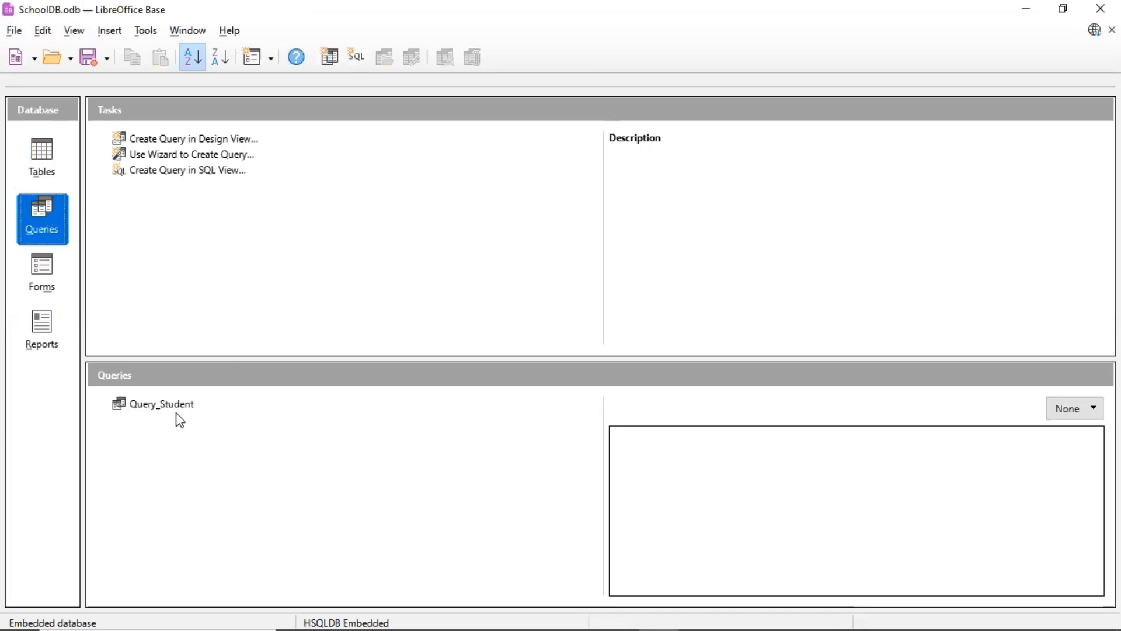
{"action": "left_click", "coordinate": [47, 153]}
{"action": "double_click", "coordinate": [143, 405]}
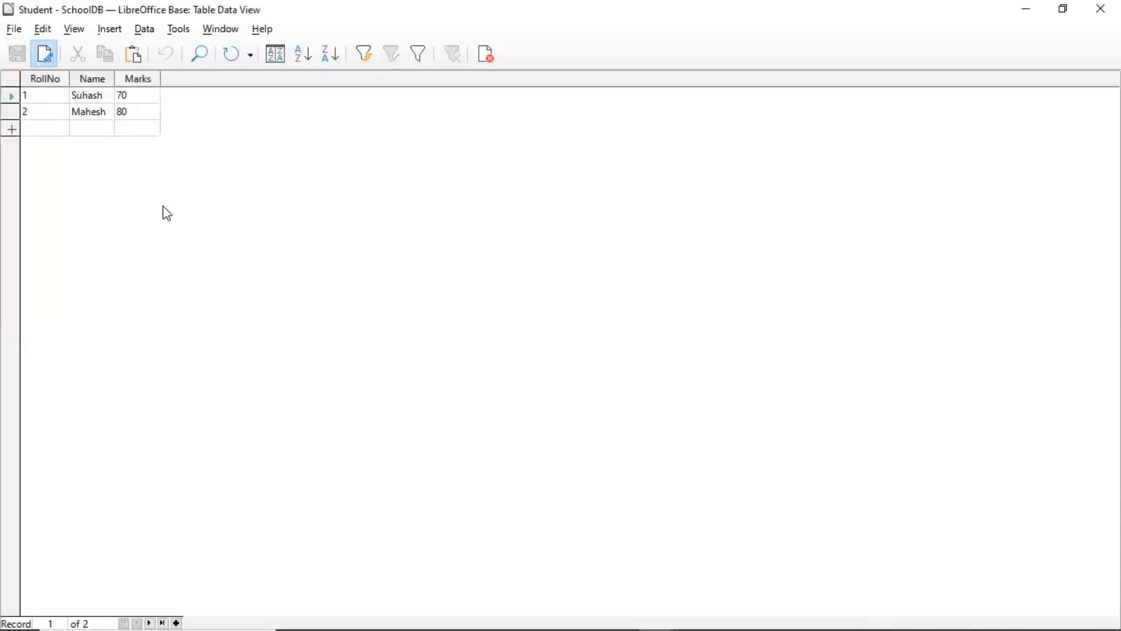
{"action": "left_click", "coordinate": [13, 29]}
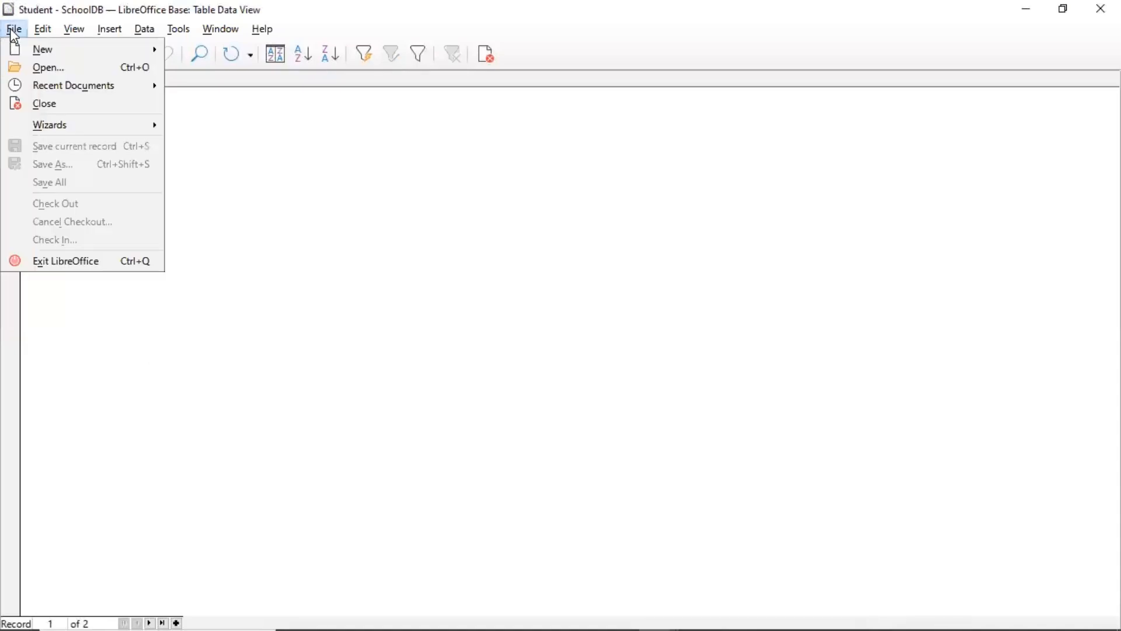
{"action": "left_click", "coordinate": [43, 104]}
Open the Query_Student query to examine its sorted records against the table, and close it.
{"action": "left_click", "coordinate": [44, 220]}
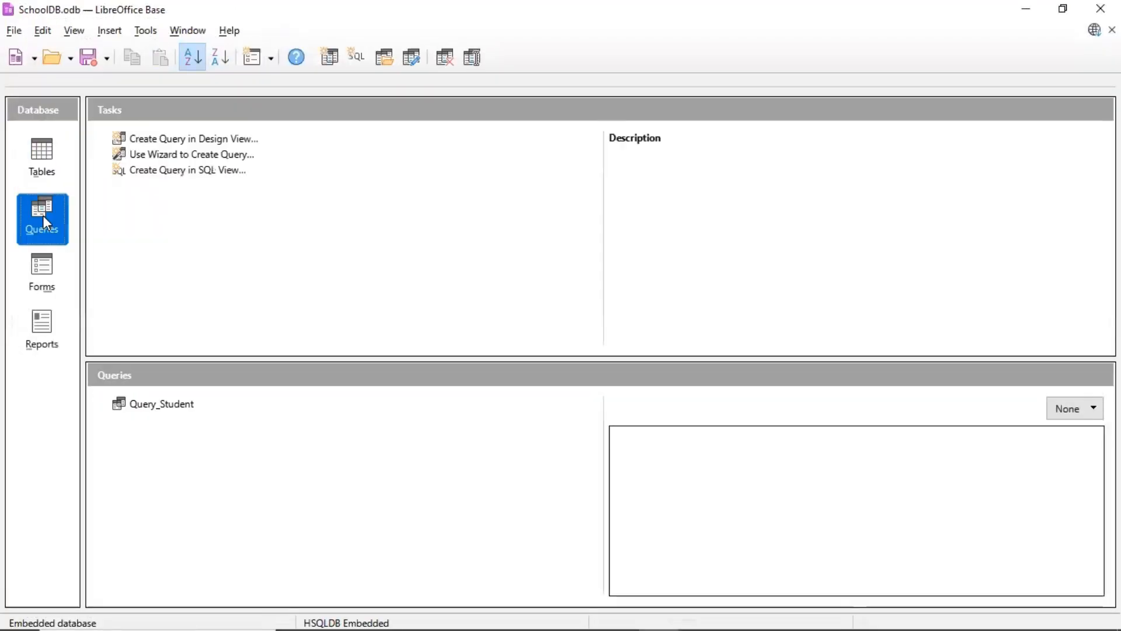
{"action": "double_click", "coordinate": [182, 404]}
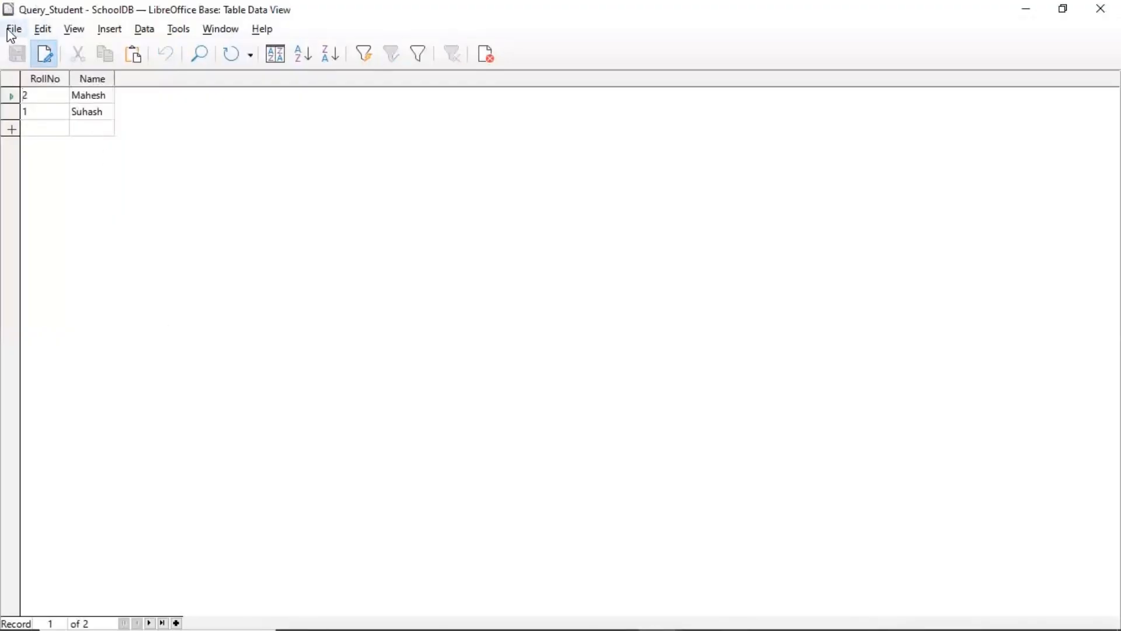
{"action": "left_click", "coordinate": [13, 30]}
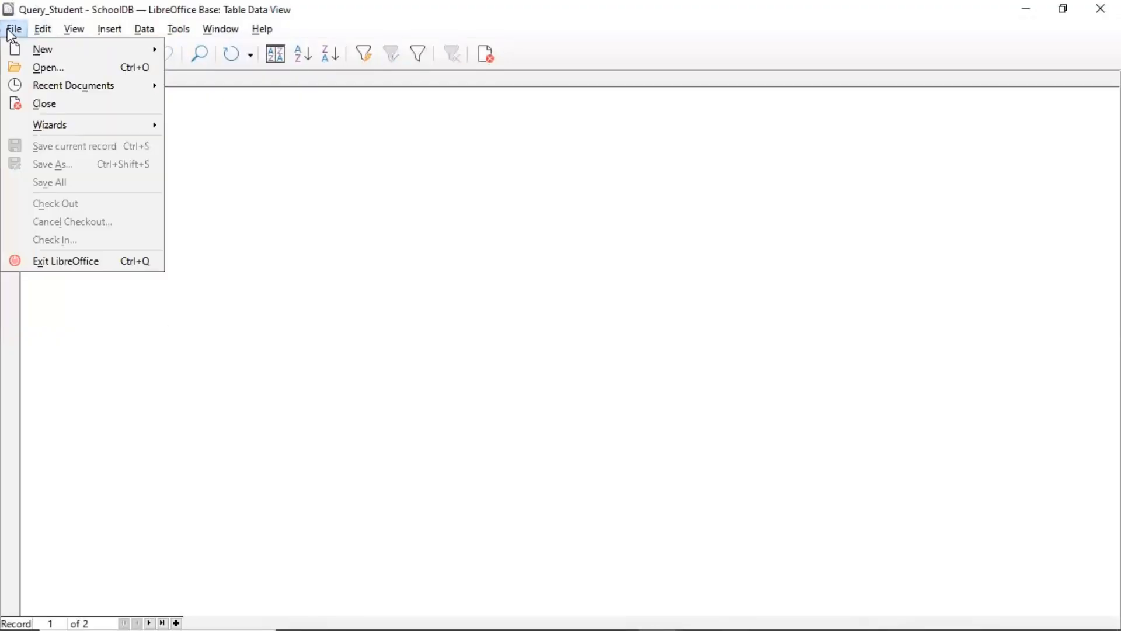
{"action": "left_click", "coordinate": [39, 101]}
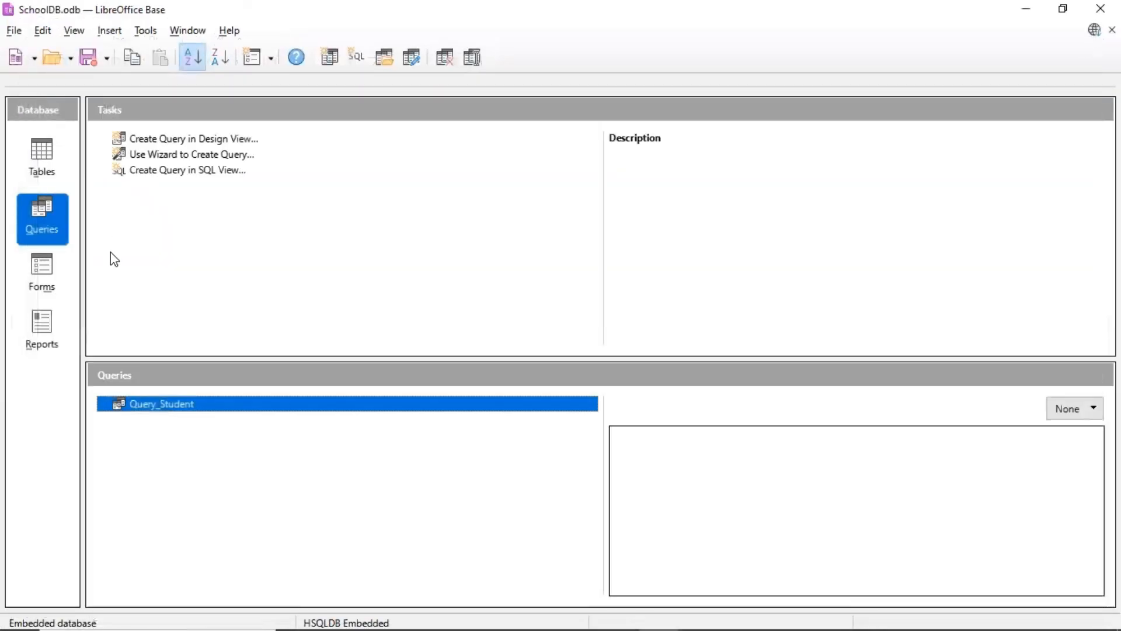
Open the Student Data Entry Form to review its main form and subform, and close it.
{"action": "left_click", "coordinate": [46, 266]}
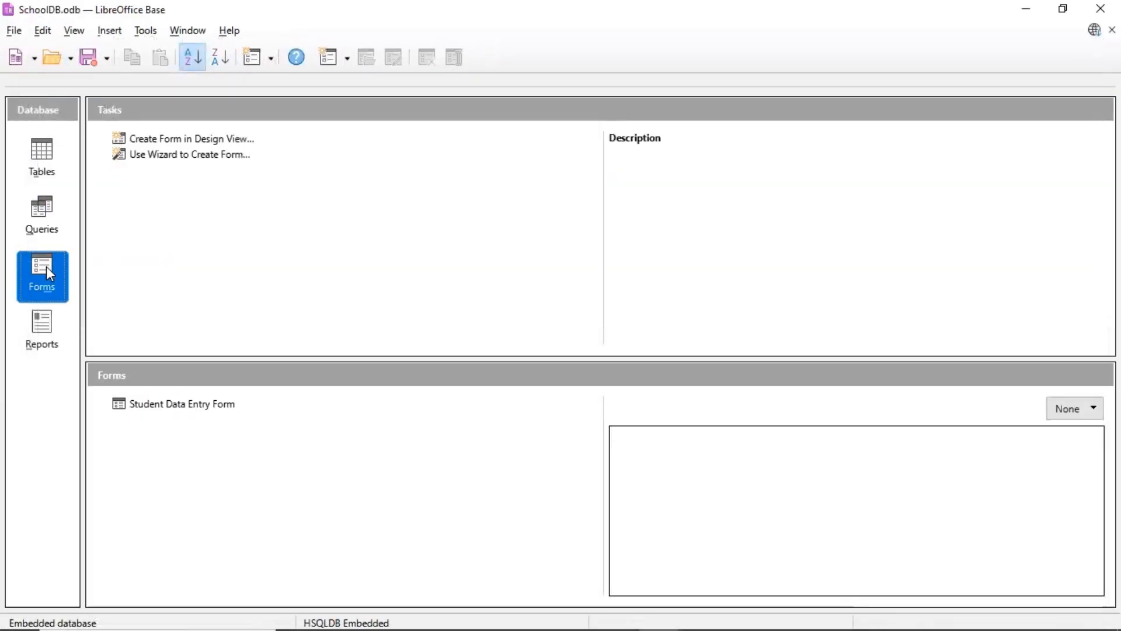
{"action": "double_click", "coordinate": [177, 406]}
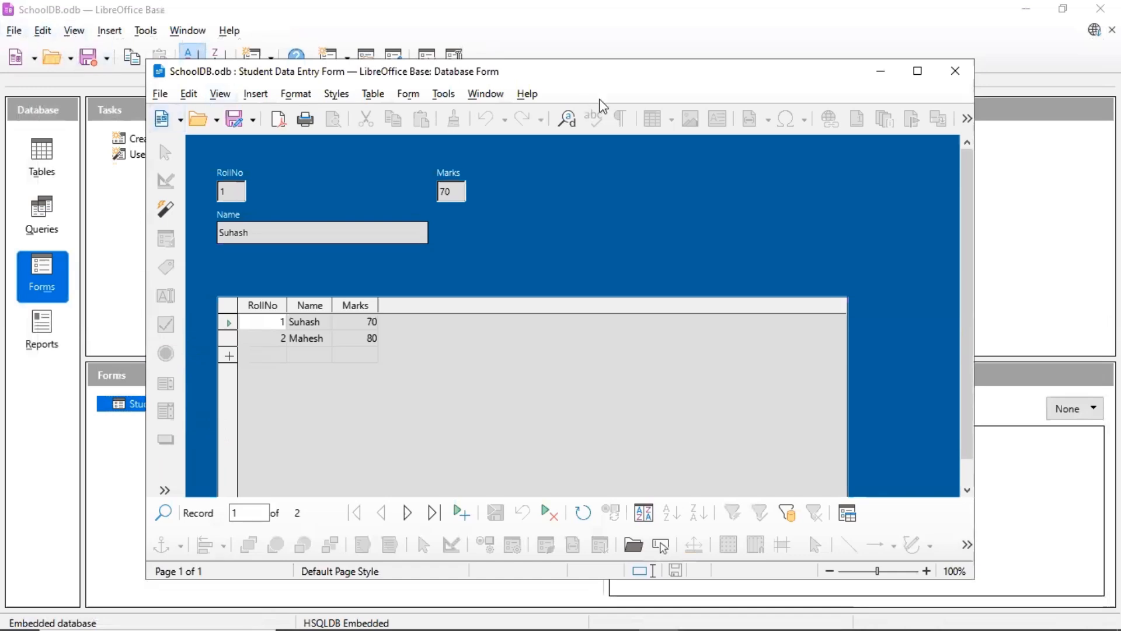
{"action": "left_click", "coordinate": [955, 78]}
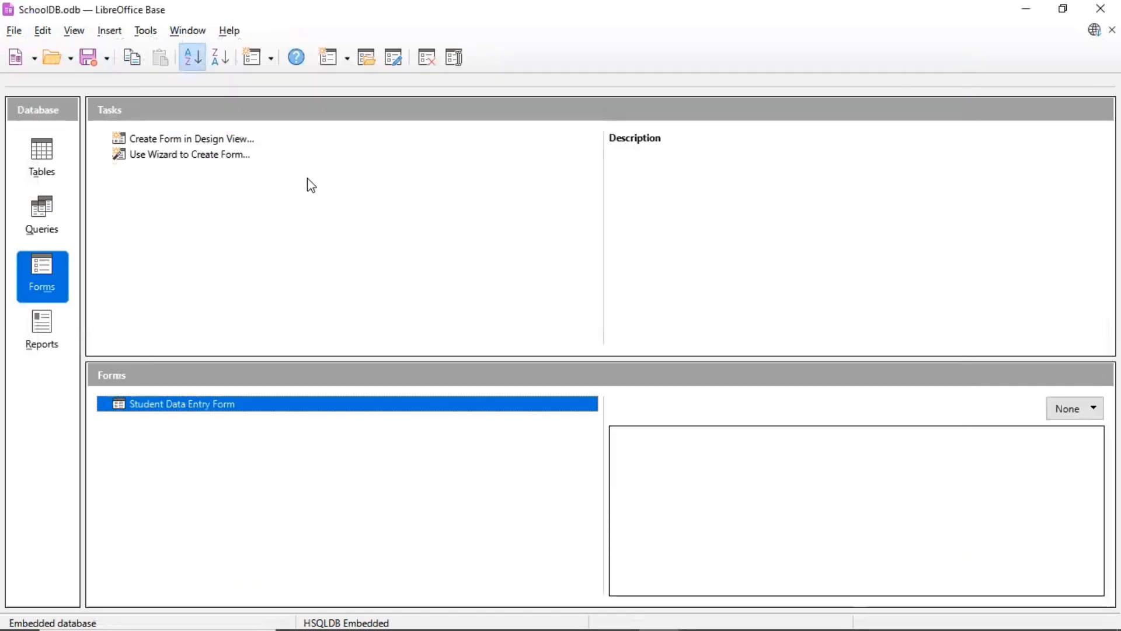
Open the Student Performance Report to review its contents, and close the document.
{"action": "left_click", "coordinate": [52, 323]}
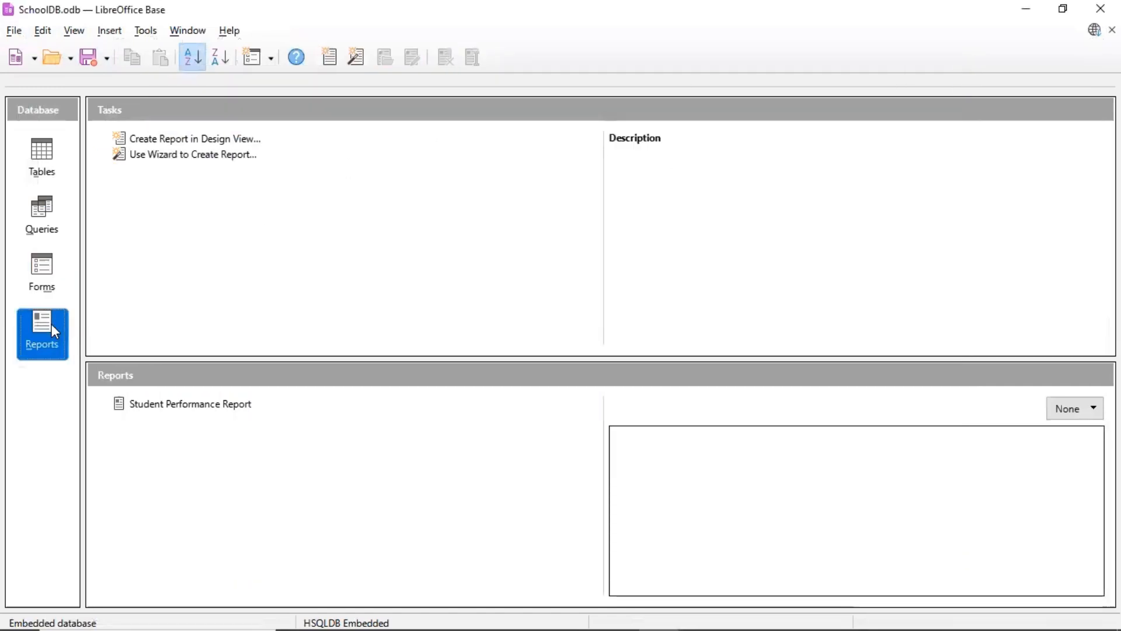
{"action": "left_click", "coordinate": [228, 403]}
{"action": "double_click", "coordinate": [228, 403]}
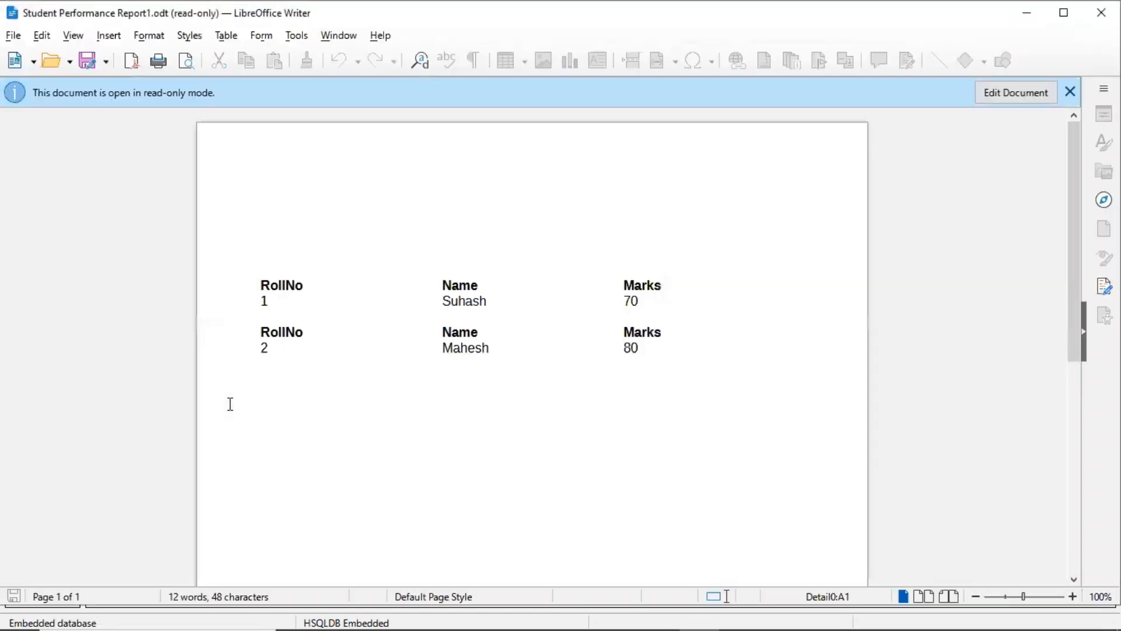
{"action": "left_click", "coordinate": [13, 36]}
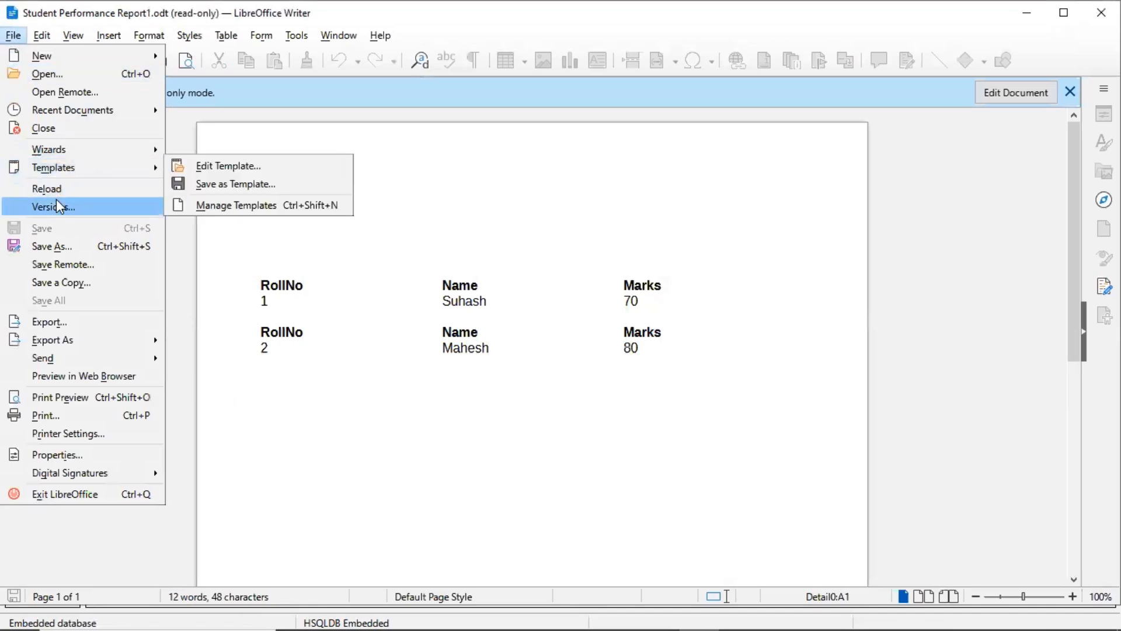
{"action": "left_click", "coordinate": [64, 128]}
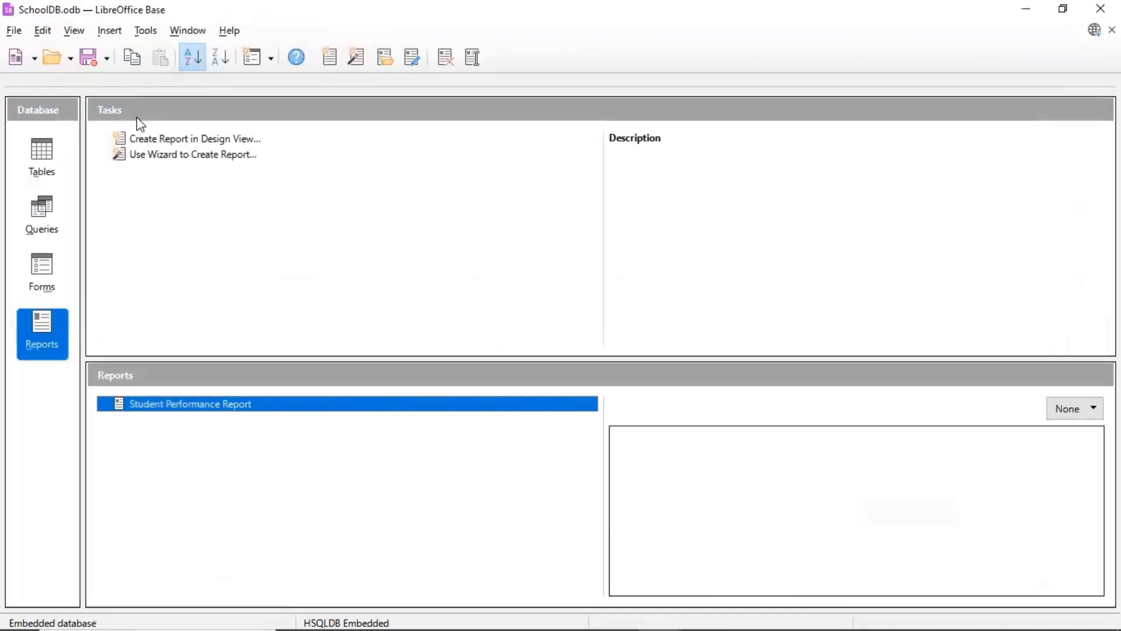